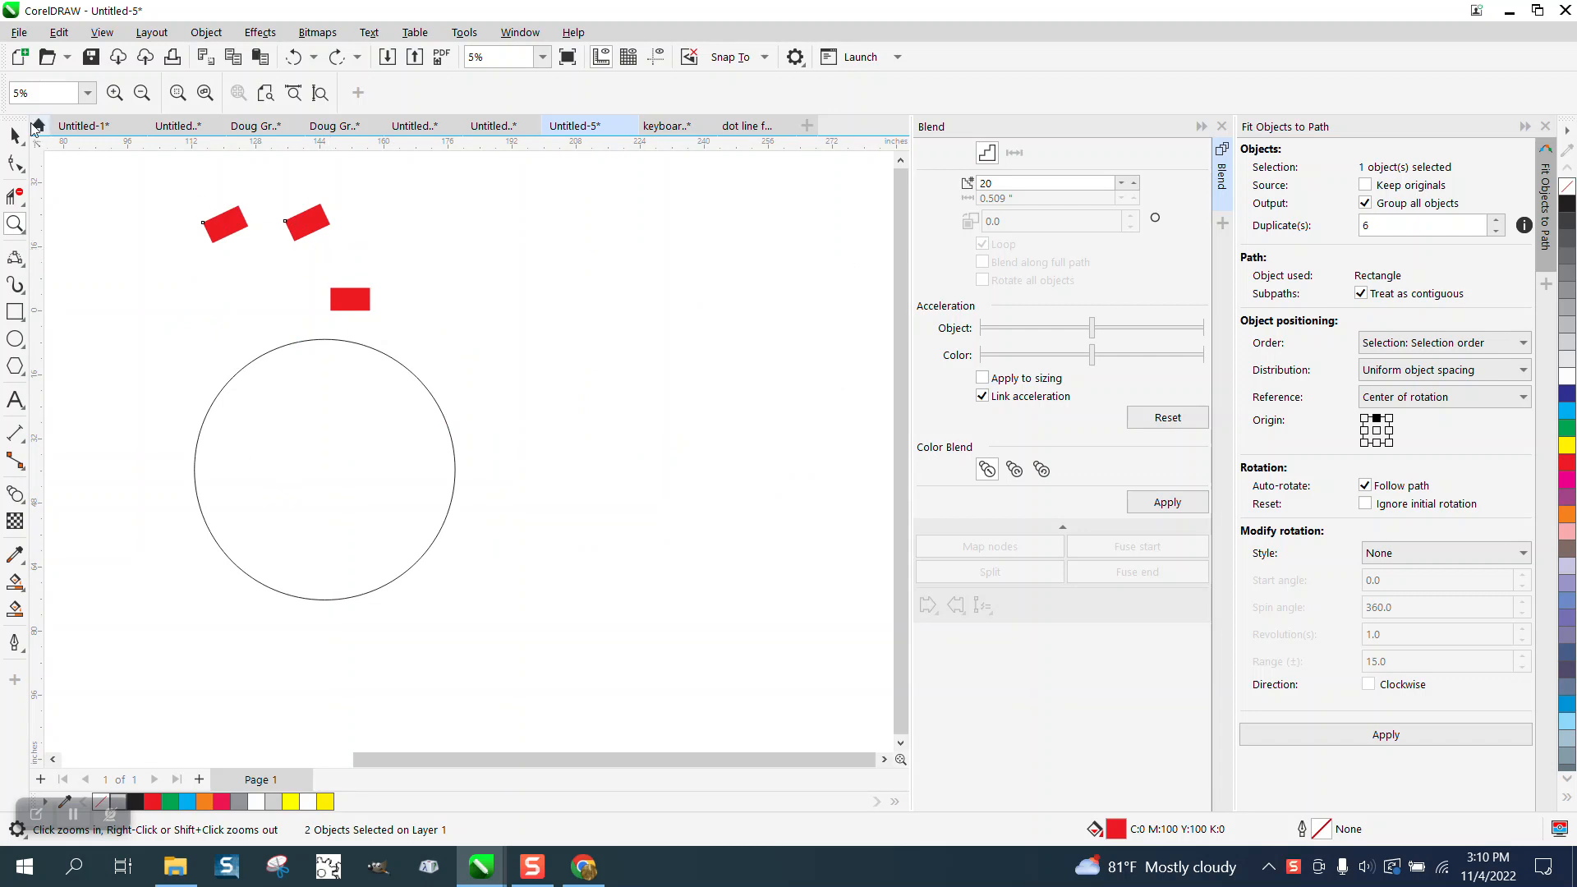
# Space the two tilted red rectangles side by side above the circle and blend them with 20 steps.
pyautogui.click(15, 135)
pyautogui.moveTo(326, 225); pyautogui.dragTo(492, 231)
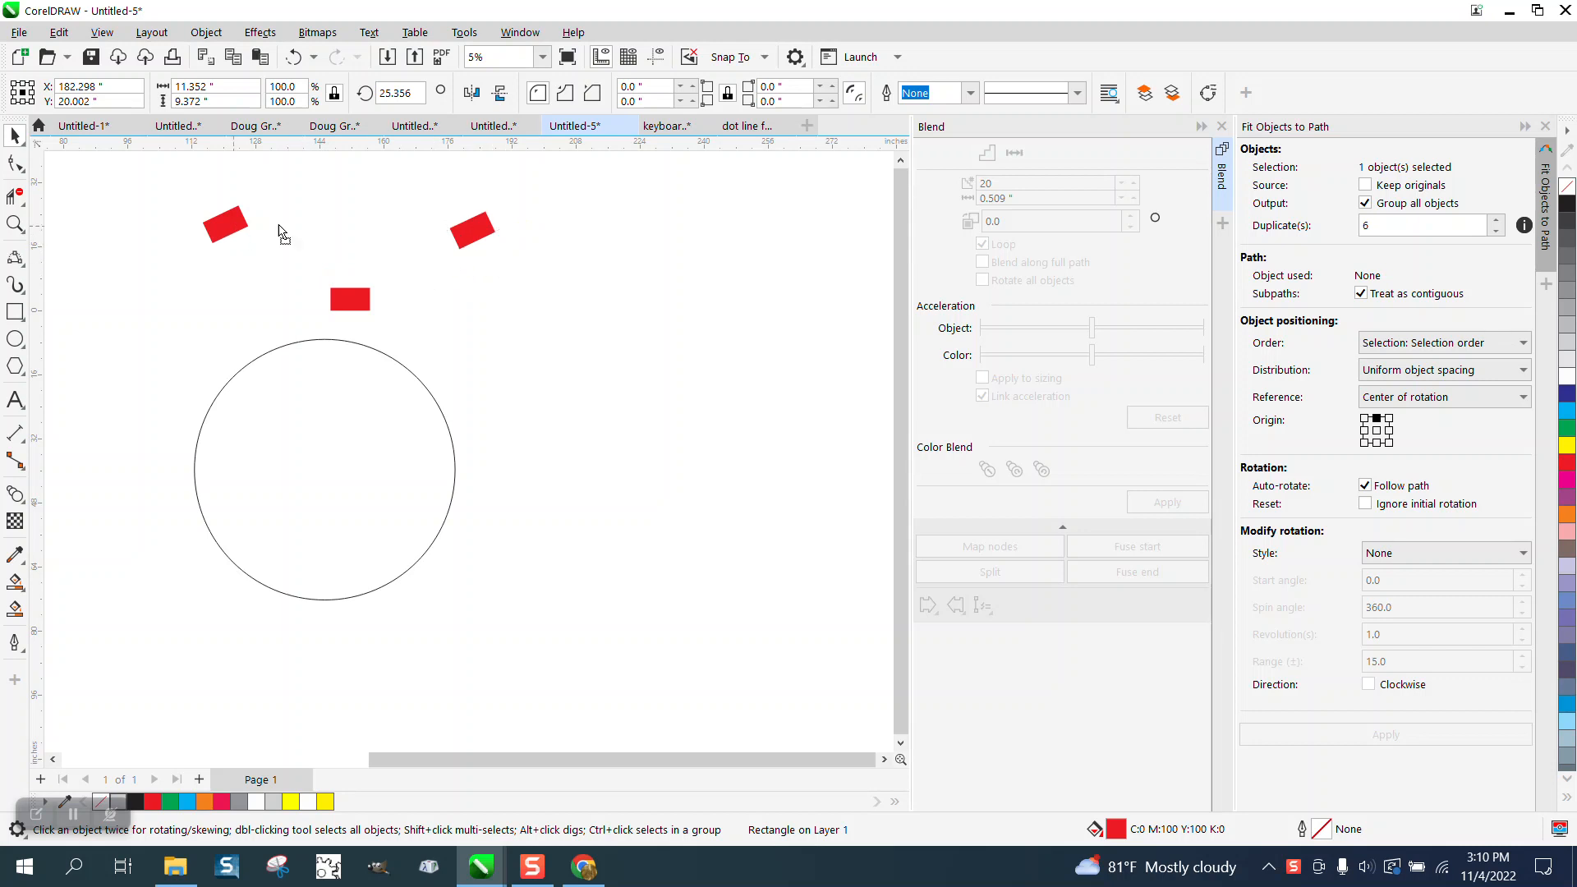
pyautogui.moveTo(238, 230); pyautogui.dragTo(374, 239)
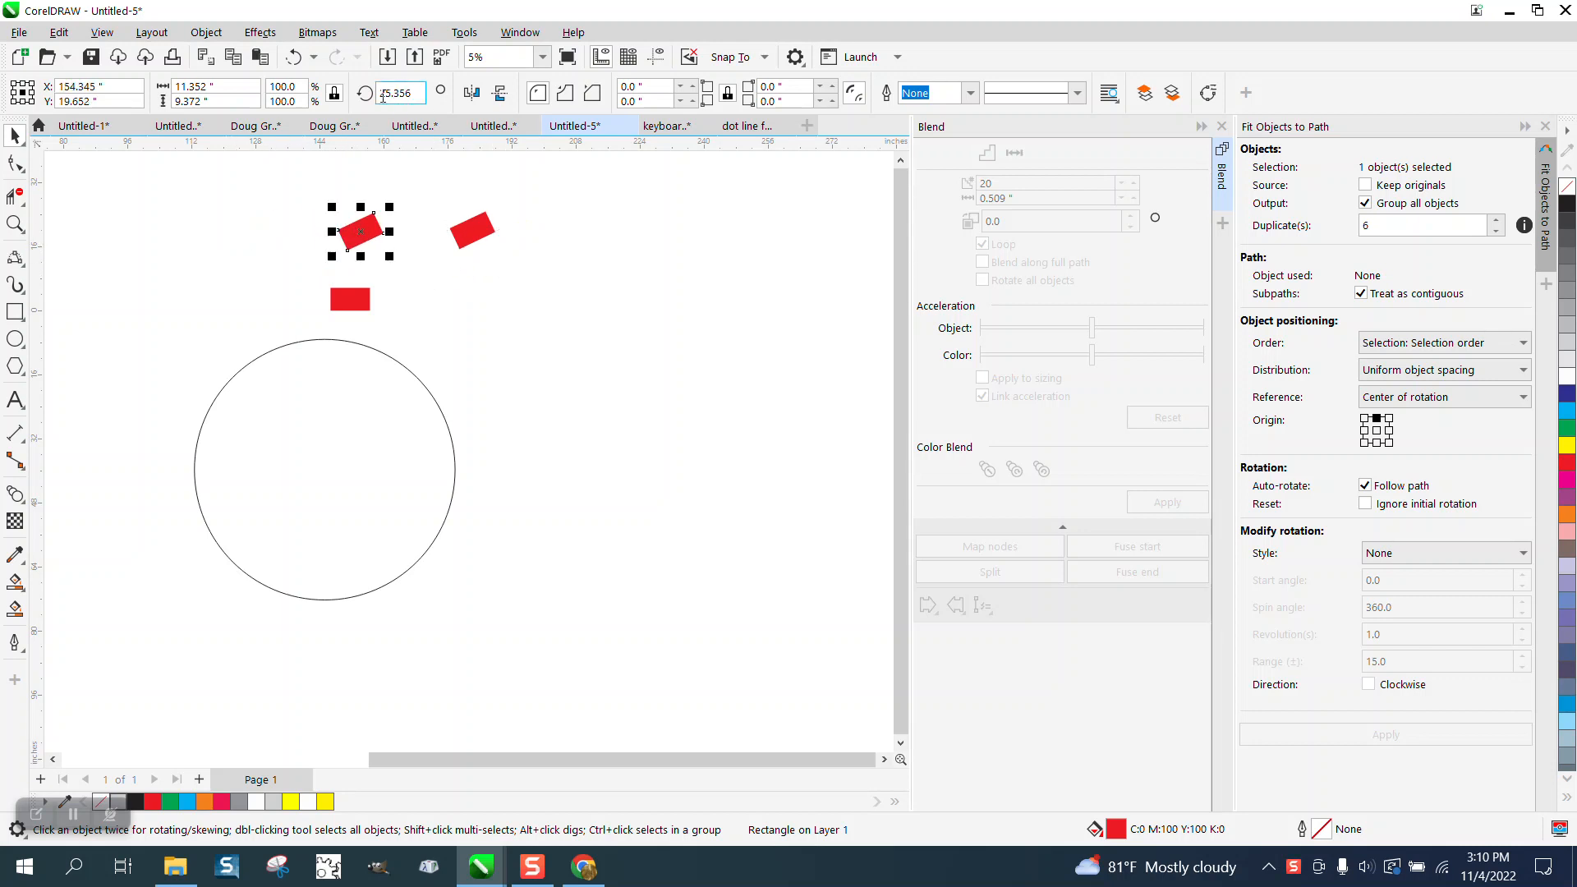
pyautogui.moveTo(288, 173); pyautogui.dragTo(587, 277)
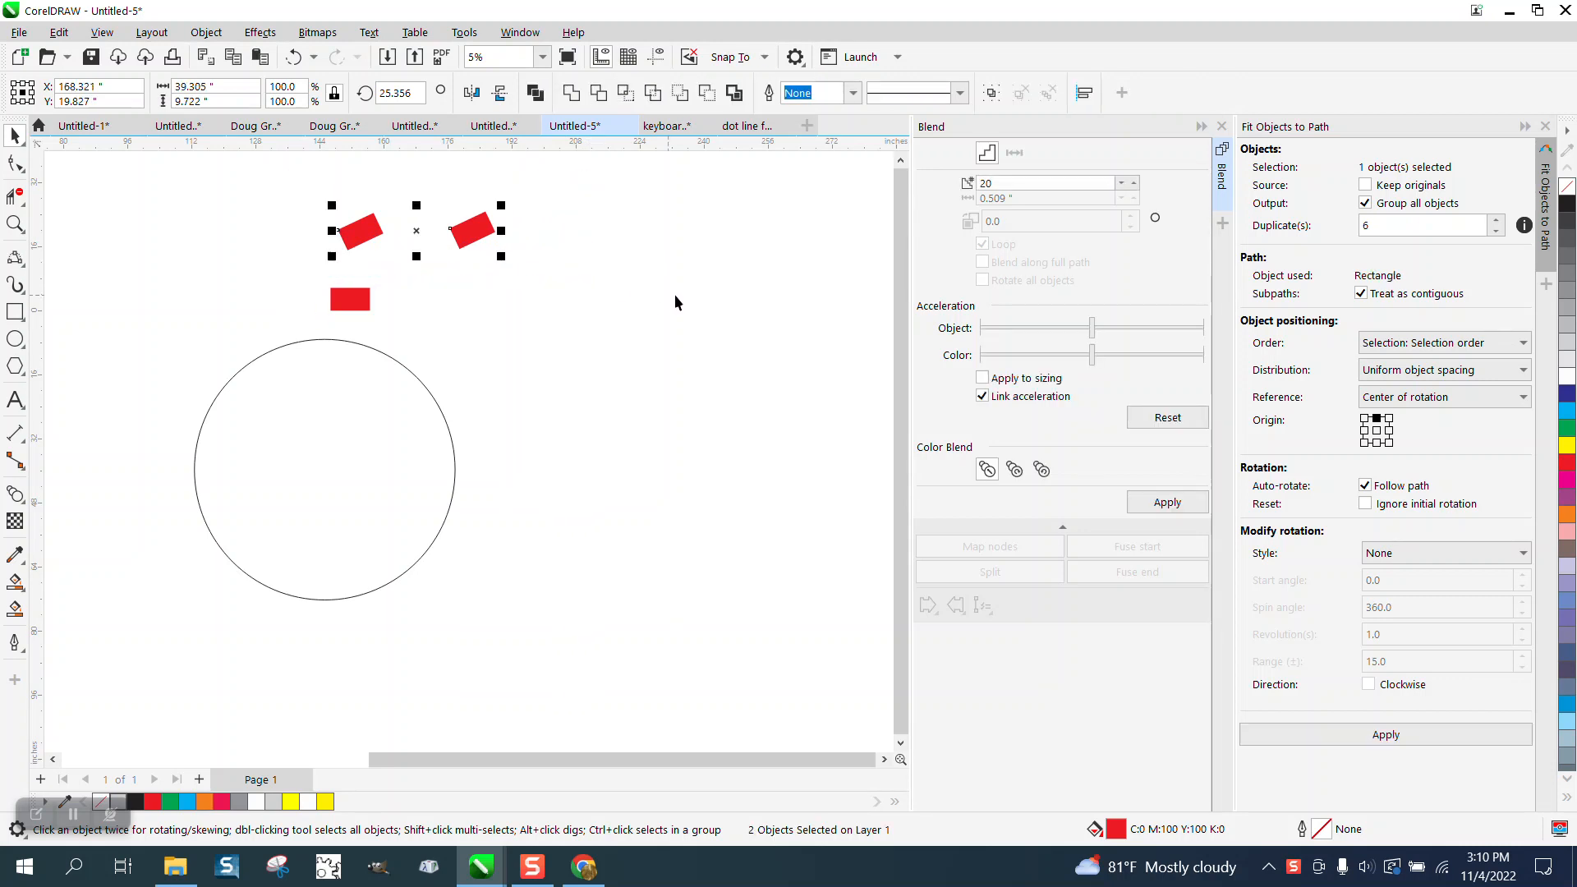
pyautogui.click(1167, 502)
# Assign the large circle below as the new path for the blend.
pyautogui.click(989, 614)
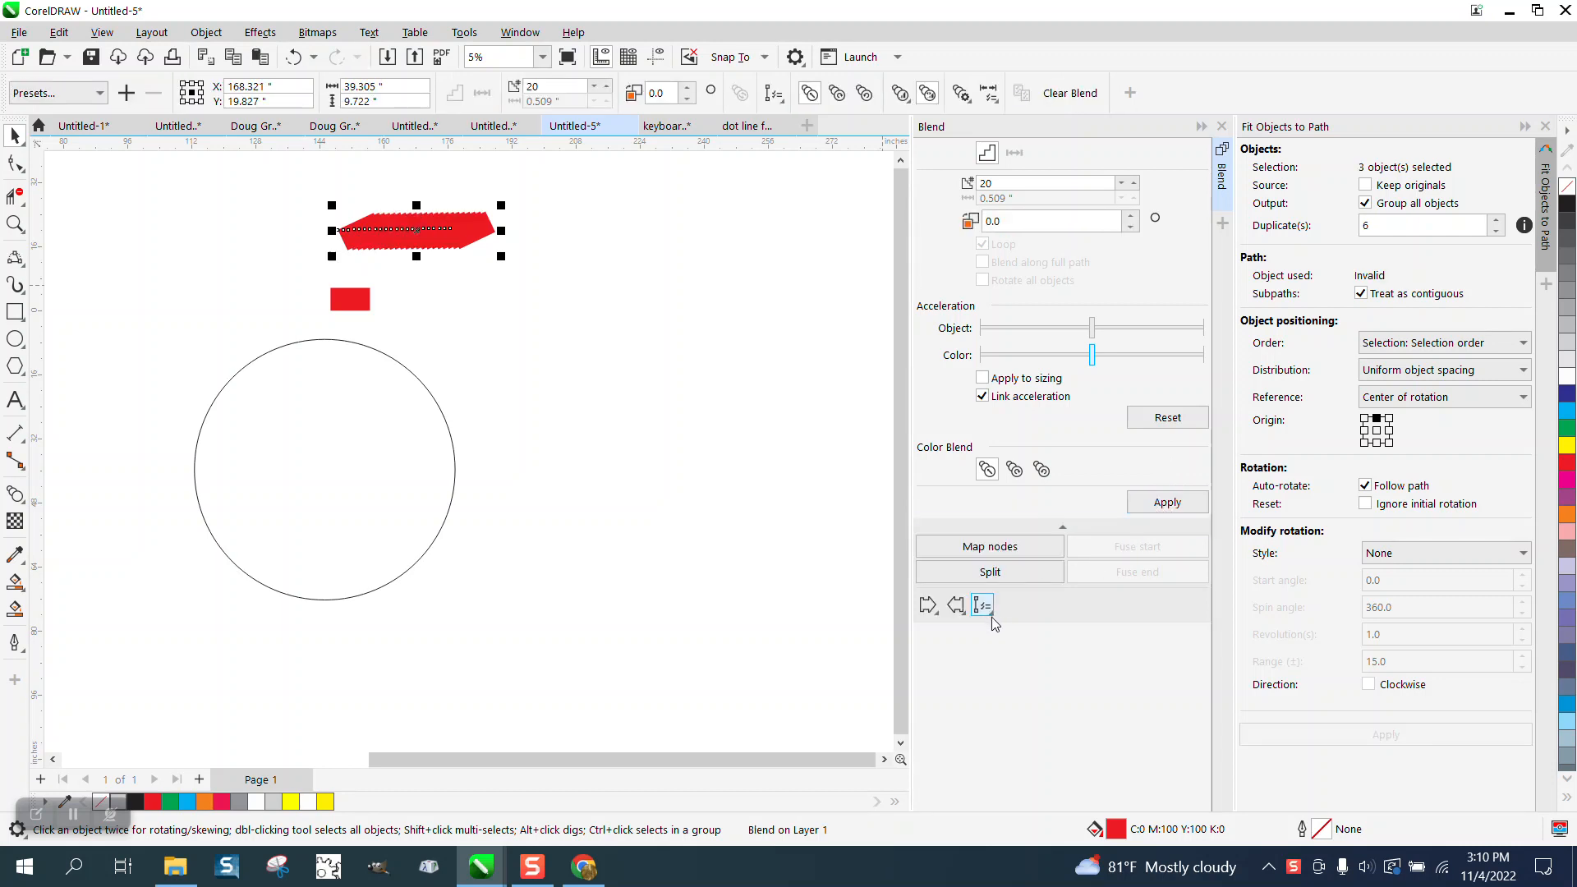
pyautogui.click(1012, 631)
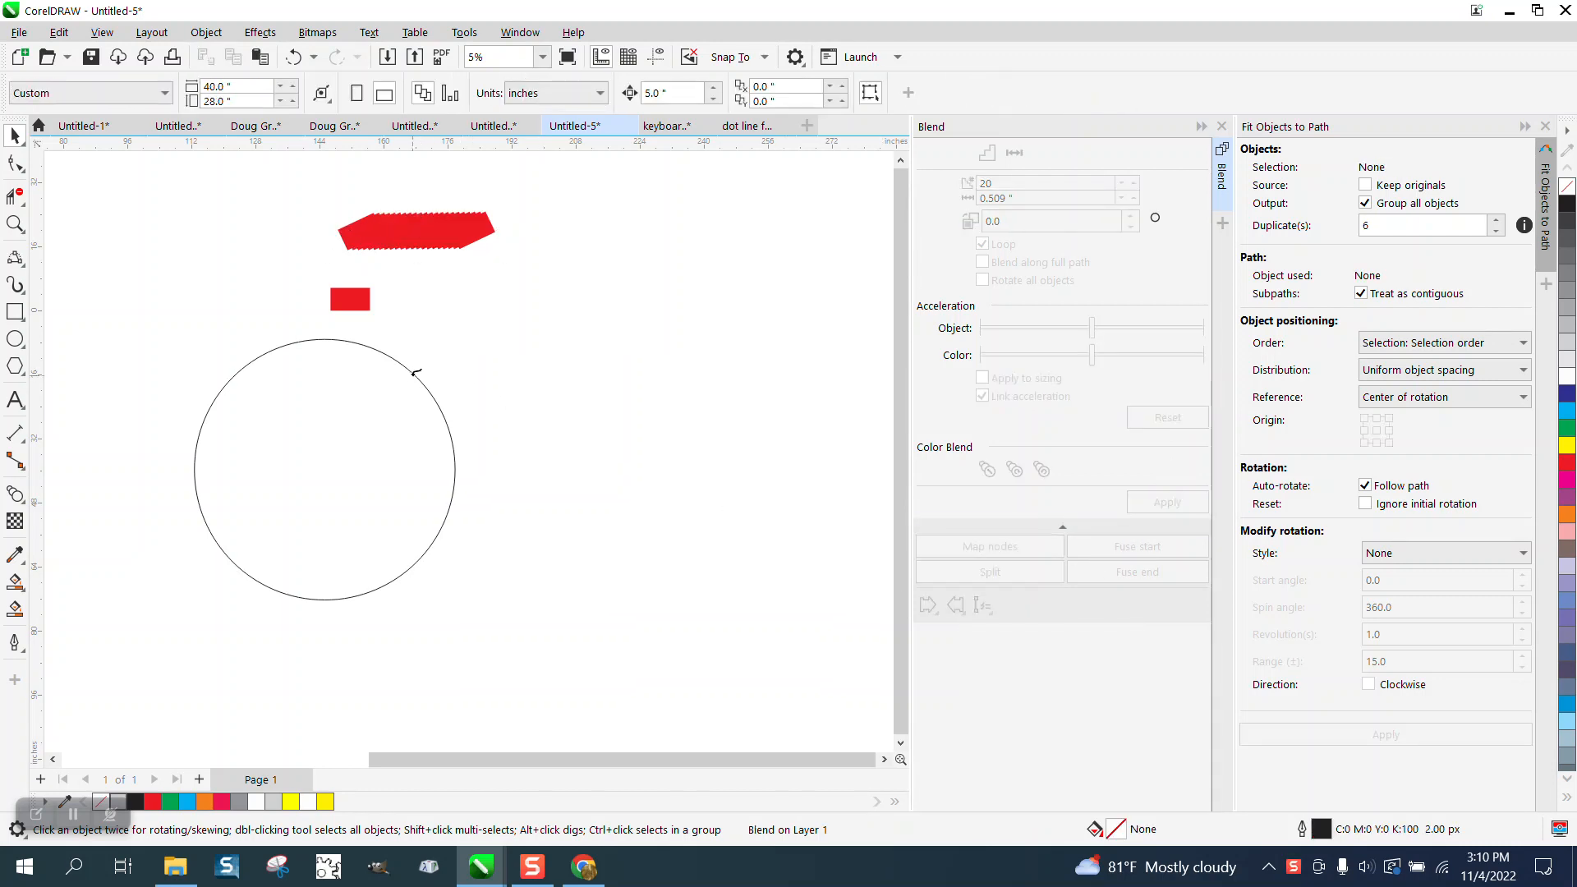
pyautogui.click(415, 373)
# Try blending the rectangles along the full circle path with all objects rotated, and undo it.
pyautogui.click(983, 262)
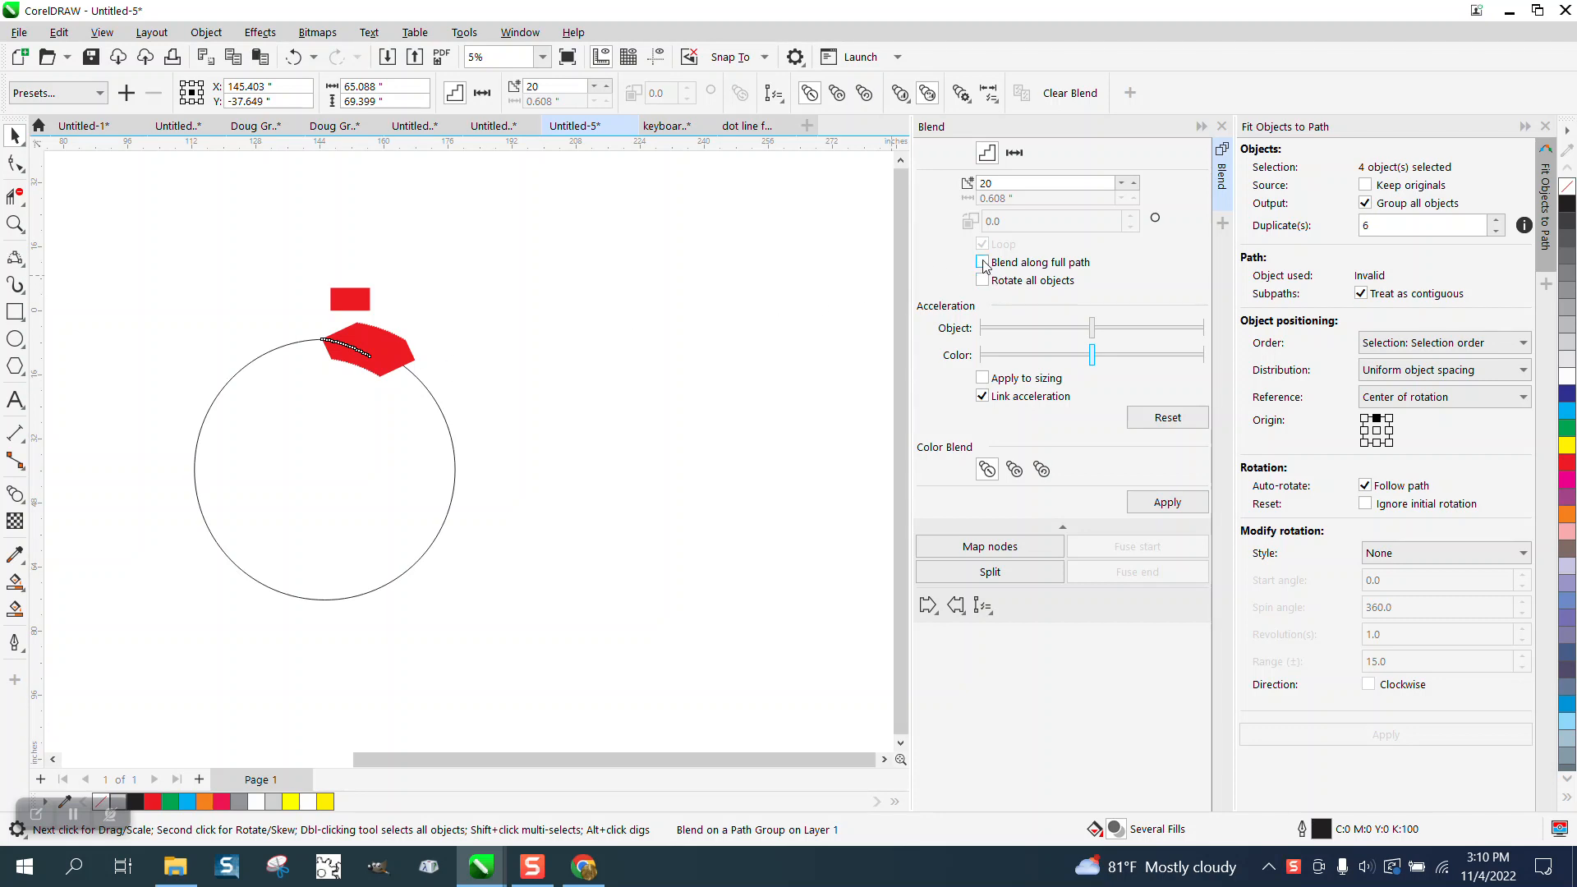
pyautogui.click(983, 281)
pyautogui.click(1167, 502)
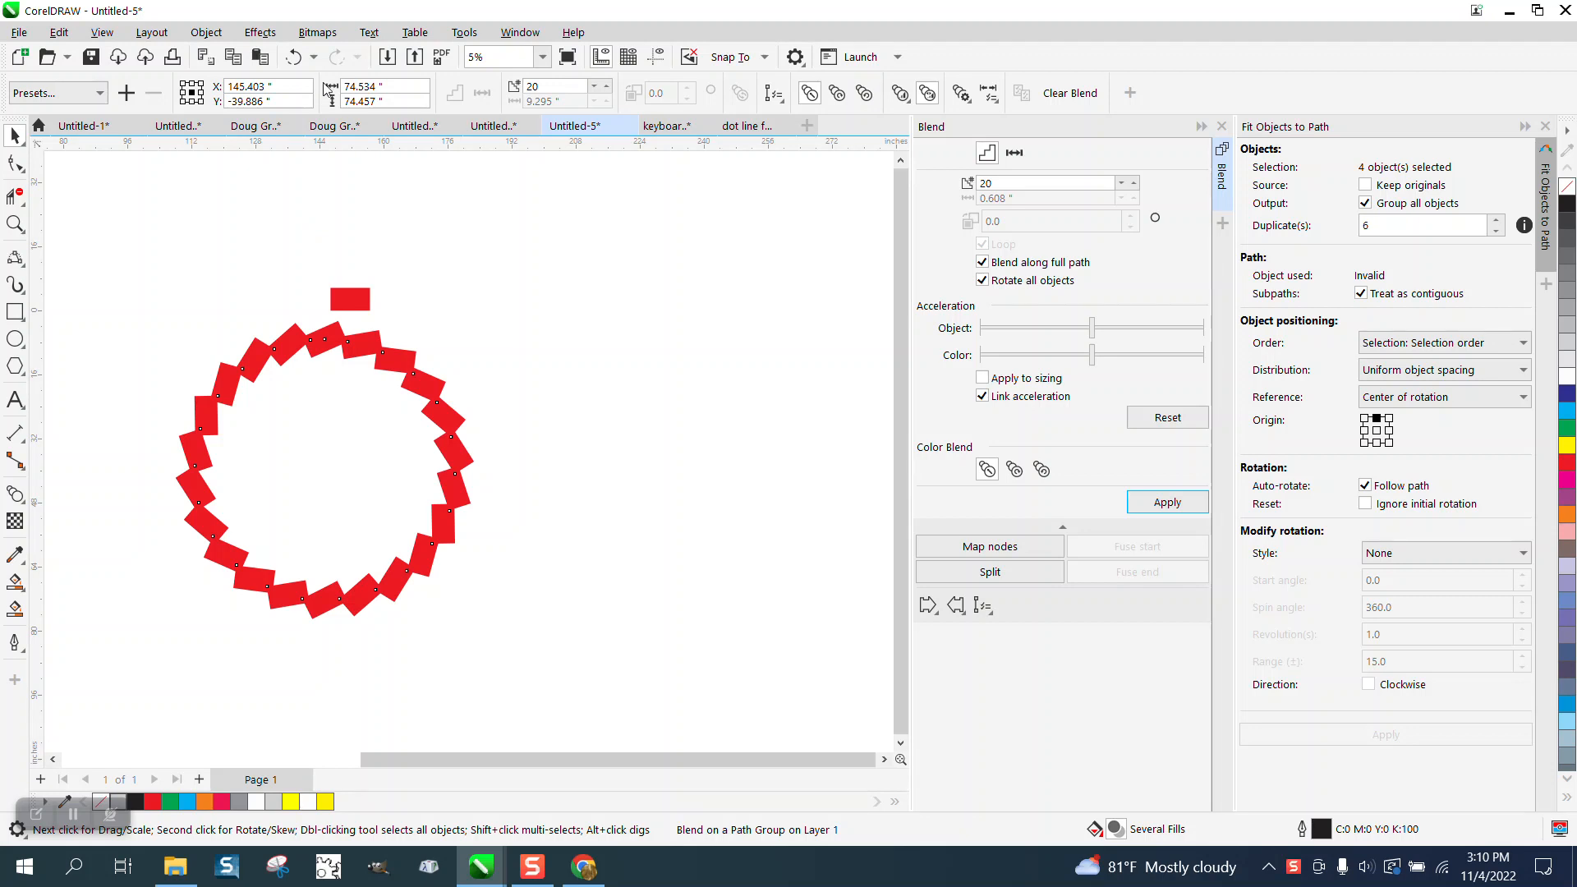
pyautogui.click(293, 57)
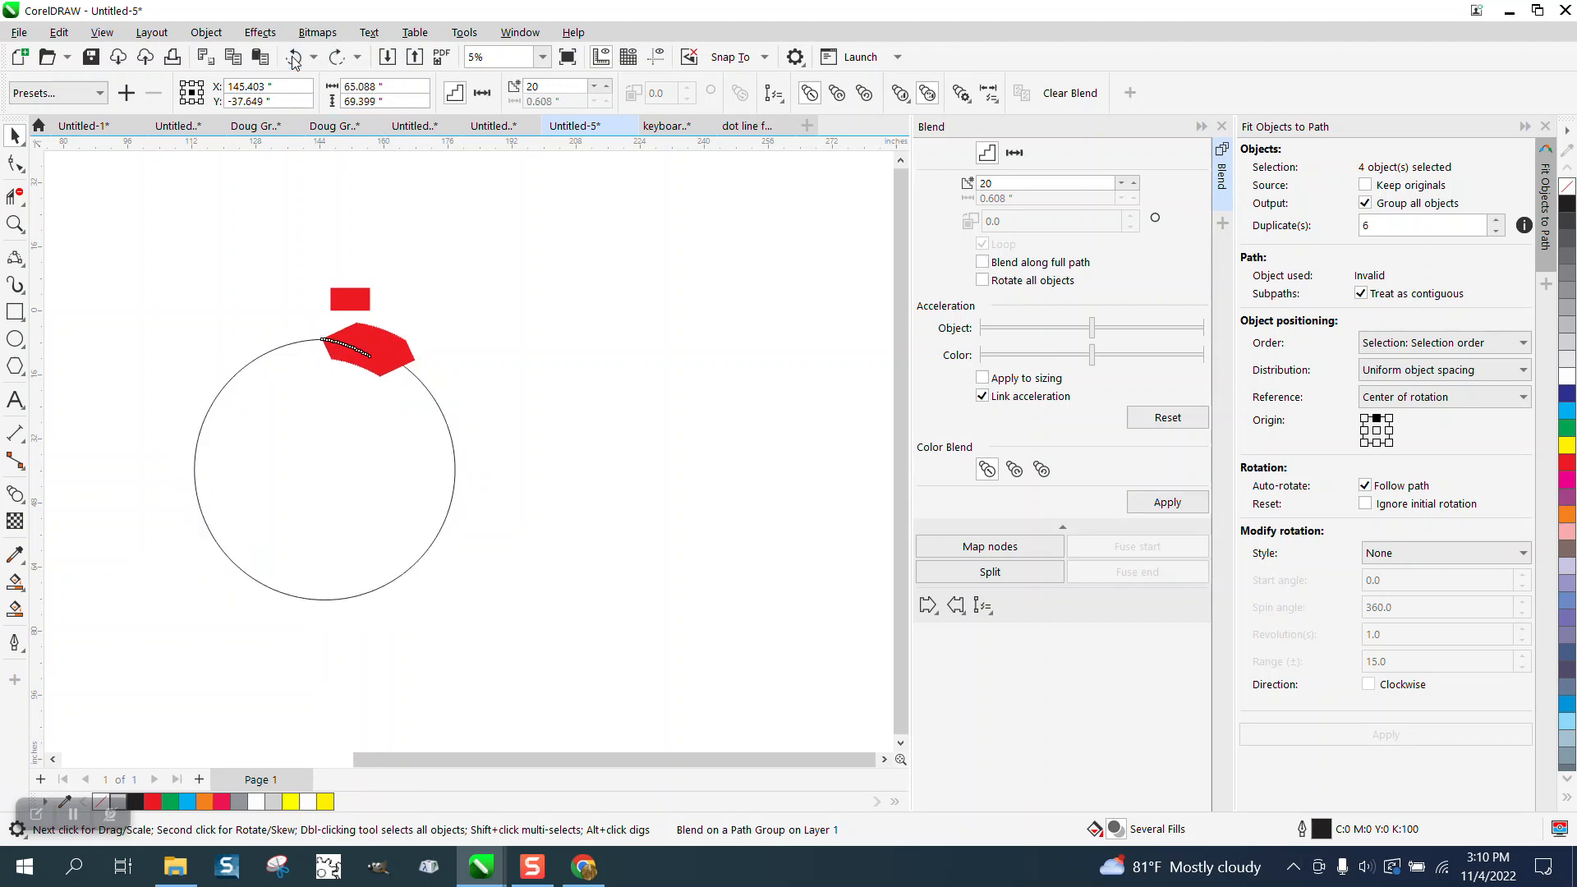
# Select the tilted red rectangle above the other circle, close the Blend settings, and set 20 duplicates for fitting objects to a path.
pyautogui.scroll(-3, 835, 278)
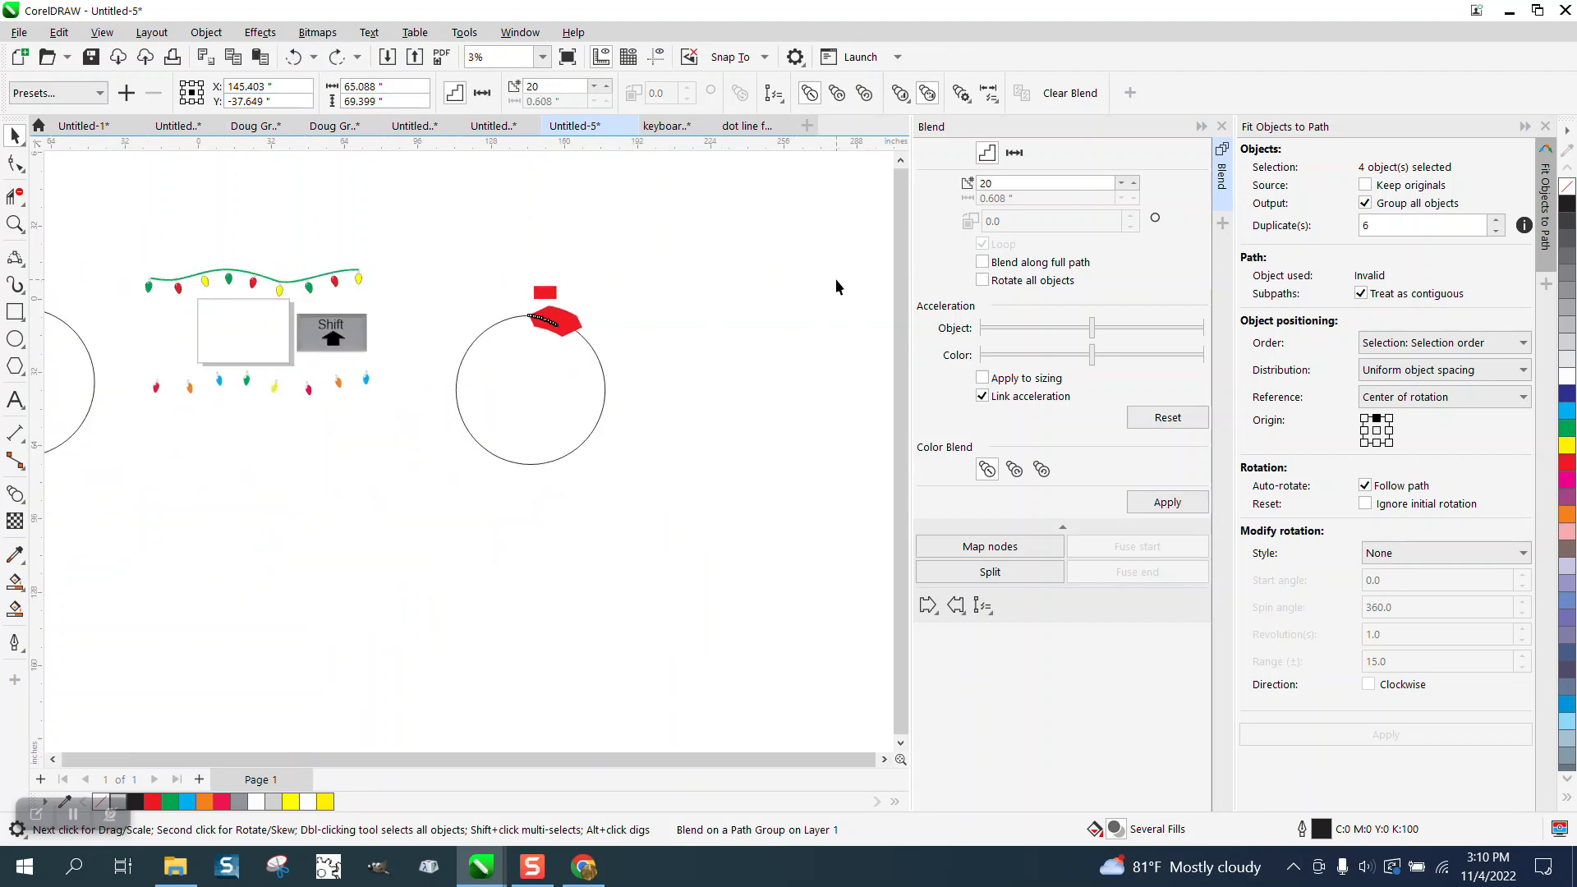
pyautogui.click(13, 222)
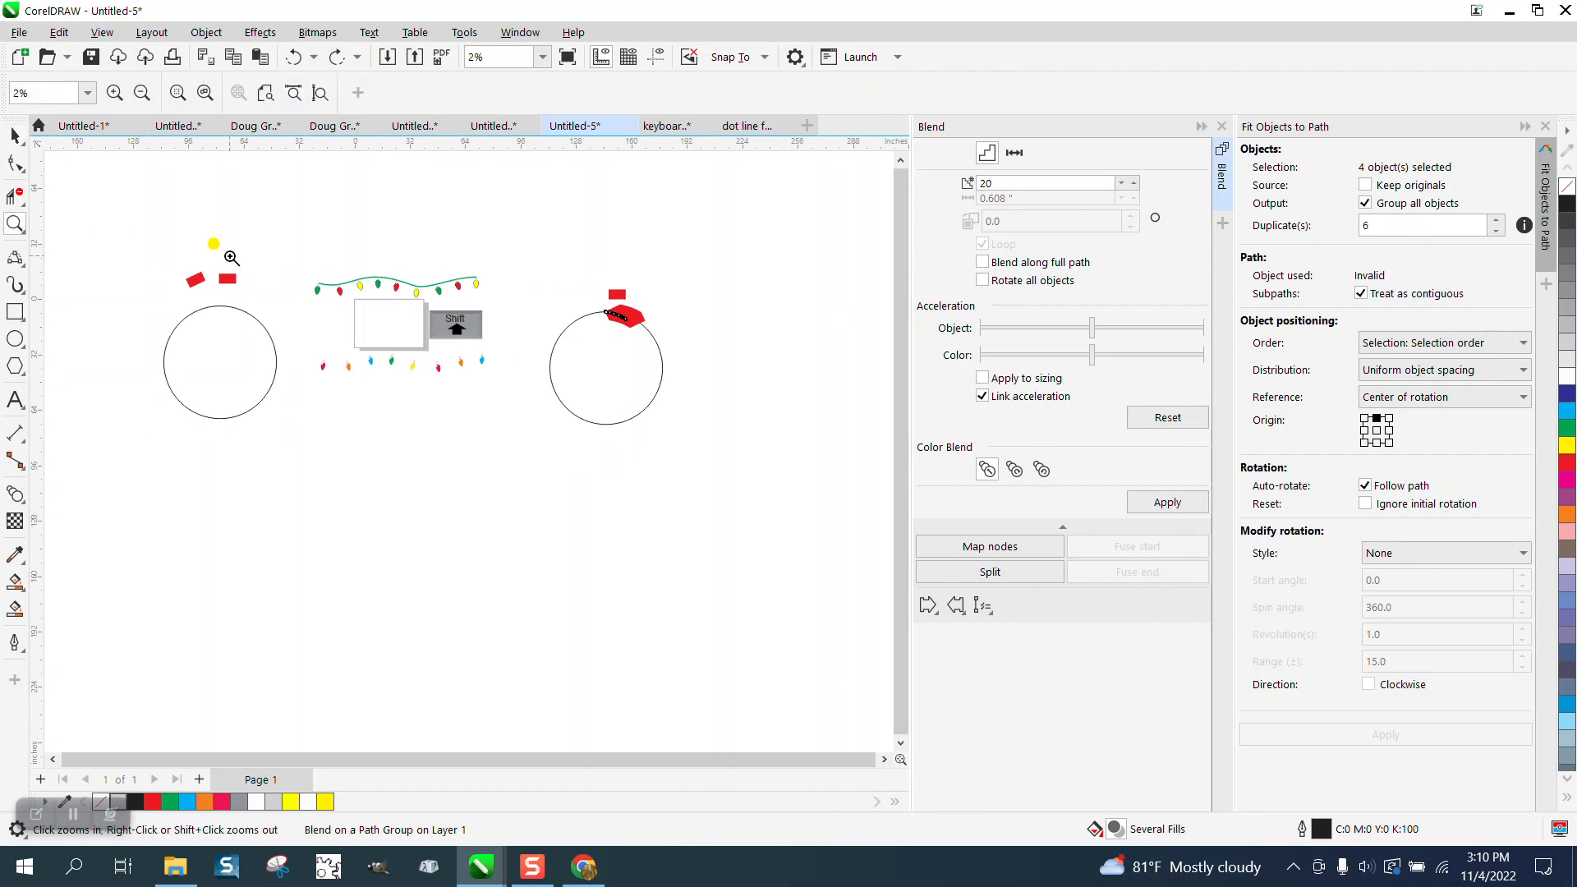
pyautogui.moveTo(144, 235); pyautogui.dragTo(419, 481)
pyautogui.click(15, 135)
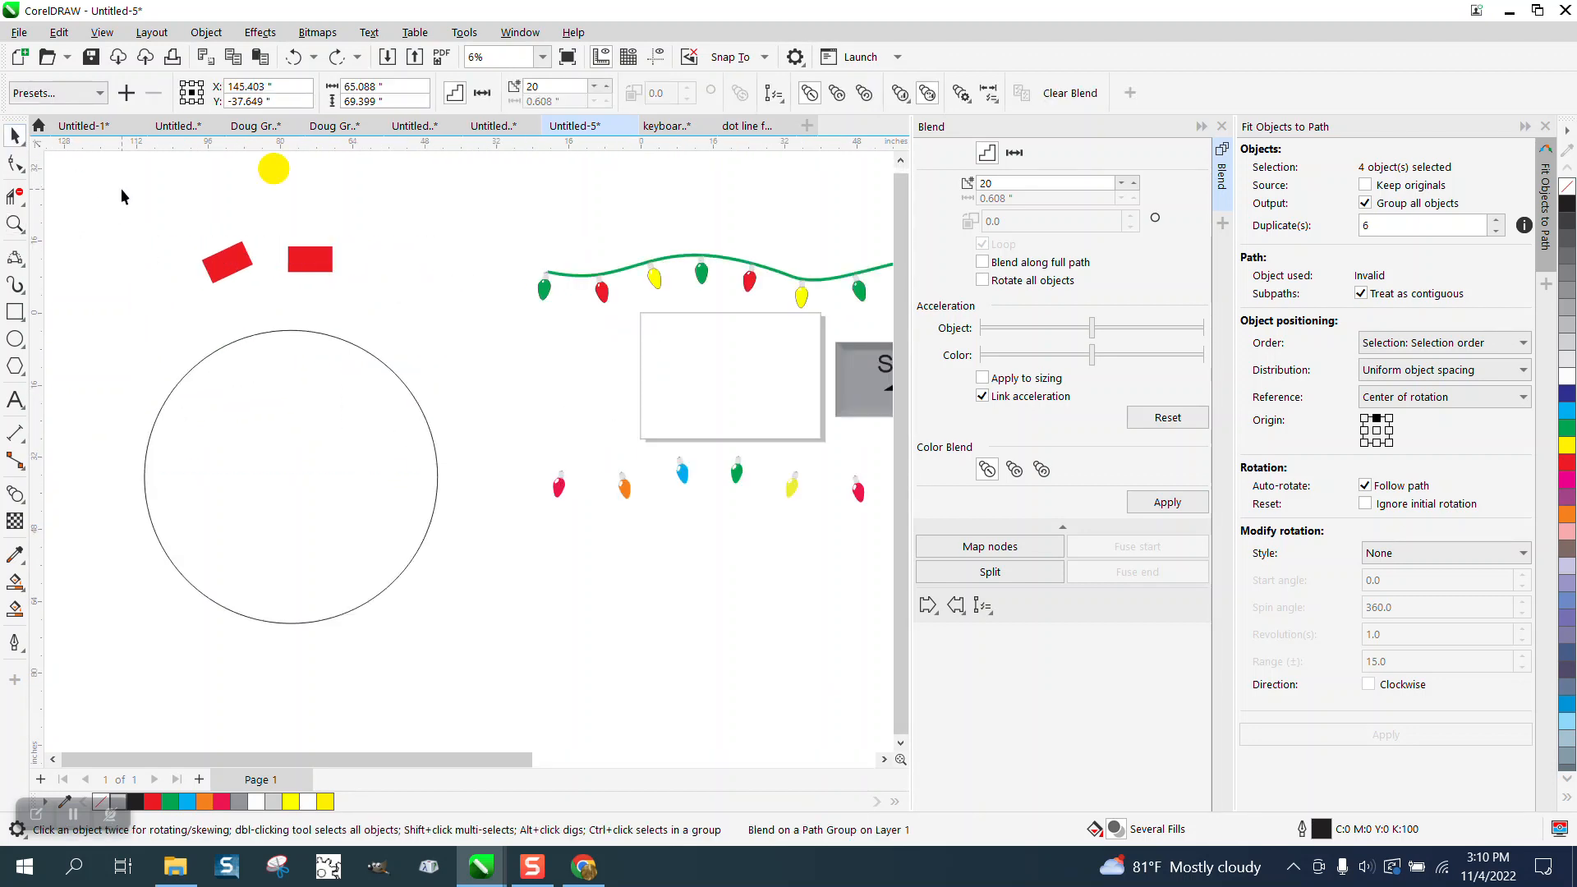
pyautogui.click(233, 257)
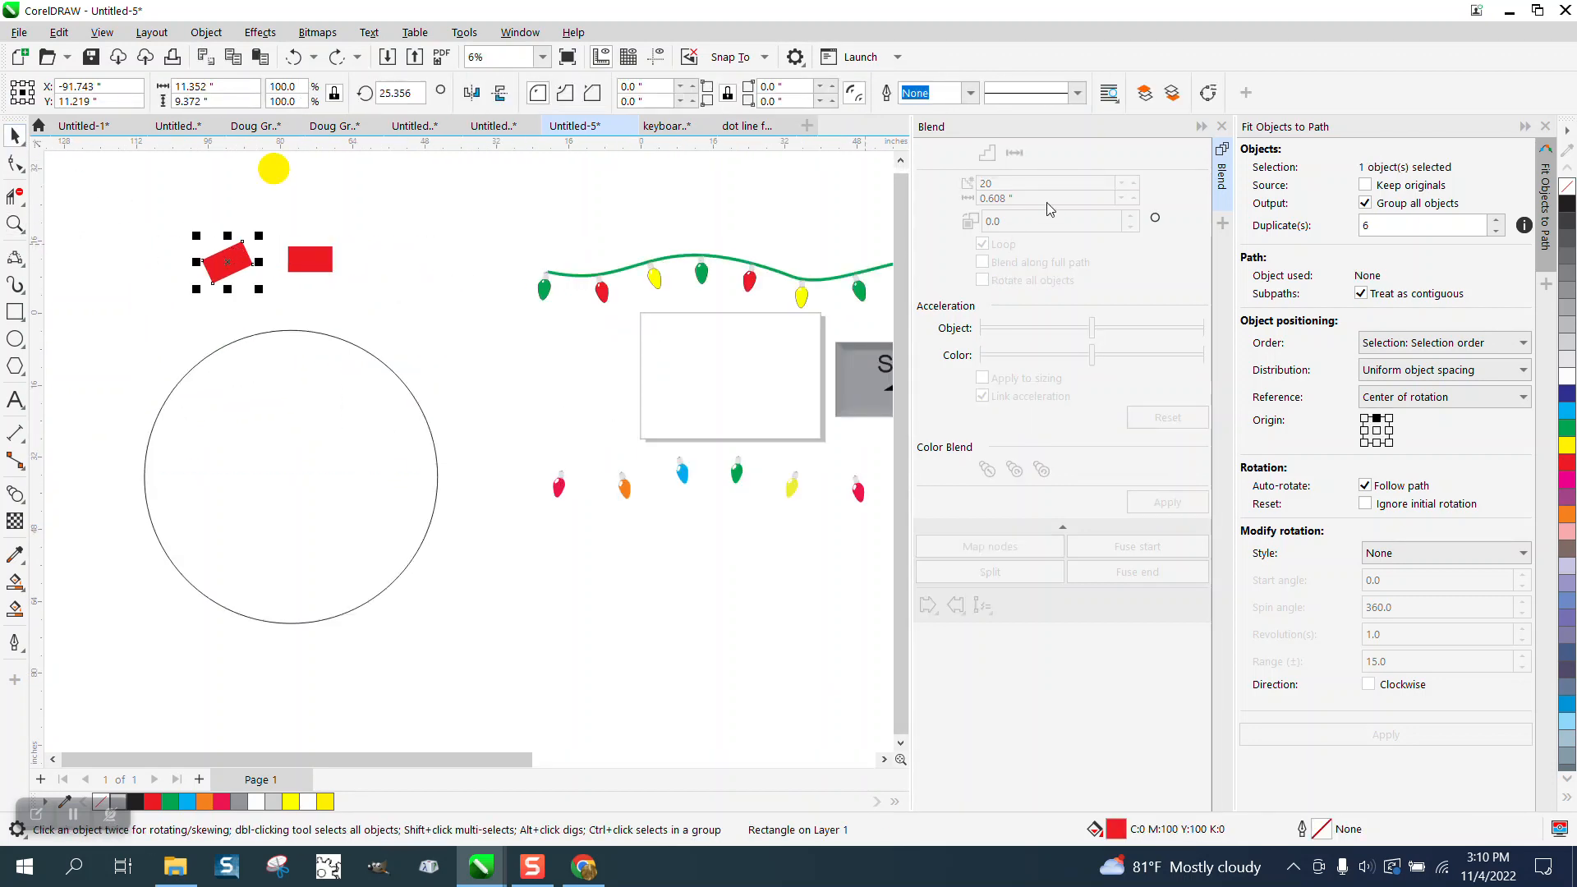
pyautogui.click(1221, 126)
pyautogui.click(1388, 225)
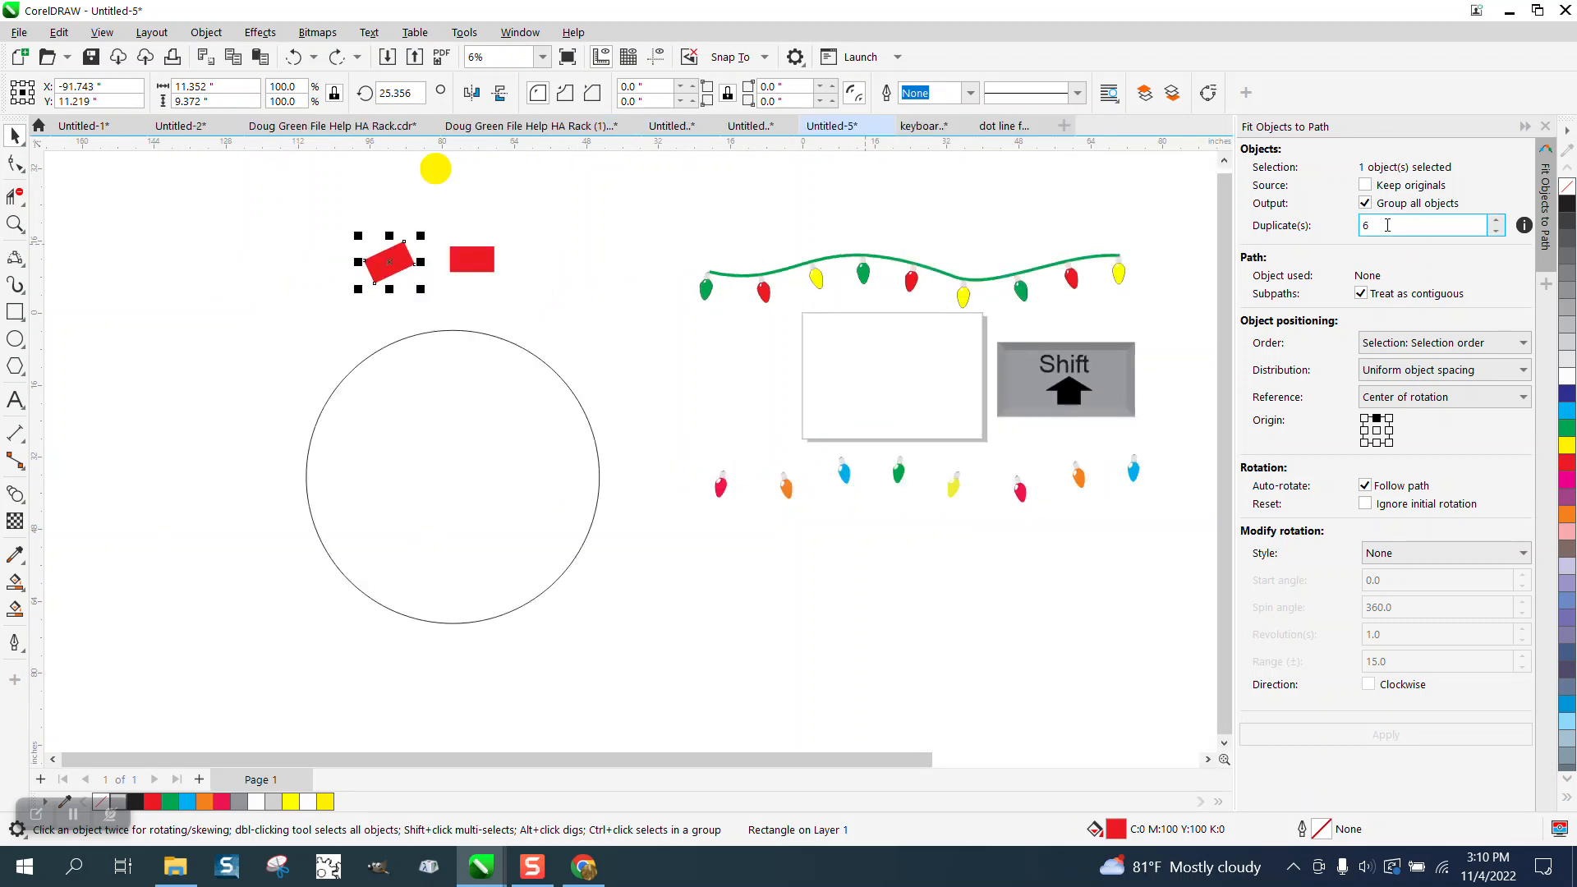
pyautogui.moveTo(1387, 225); pyautogui.dragTo(1348, 232)
pyautogui.write('20')
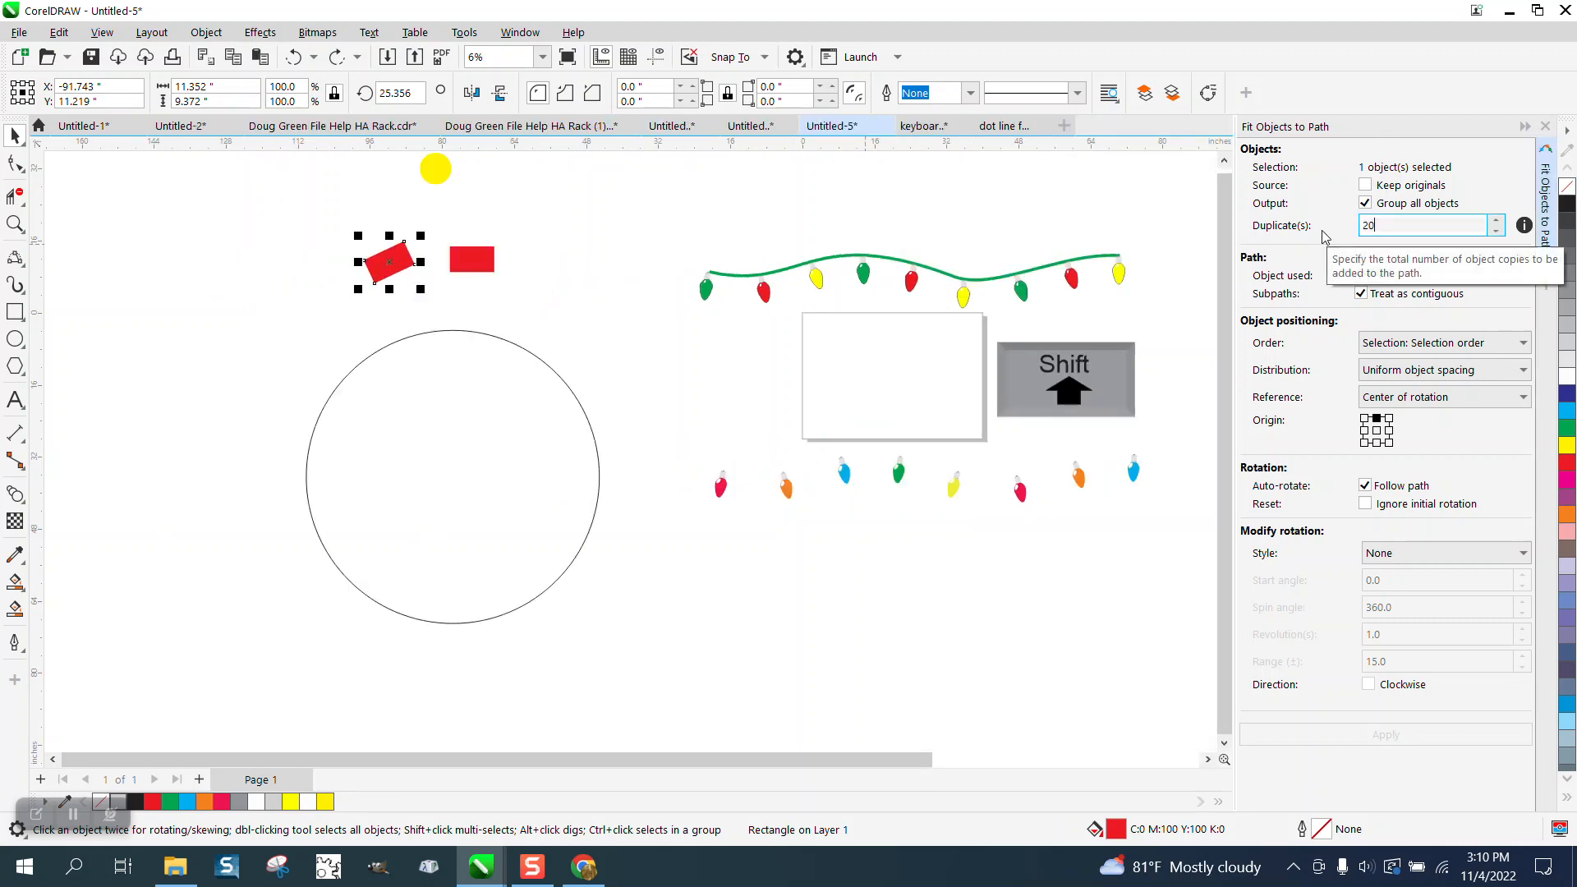
# Try fitting the tilted rectangle's duplicates to the circle with its initial rotation ignored, and undo the fit.
pyautogui.click(1377, 434)
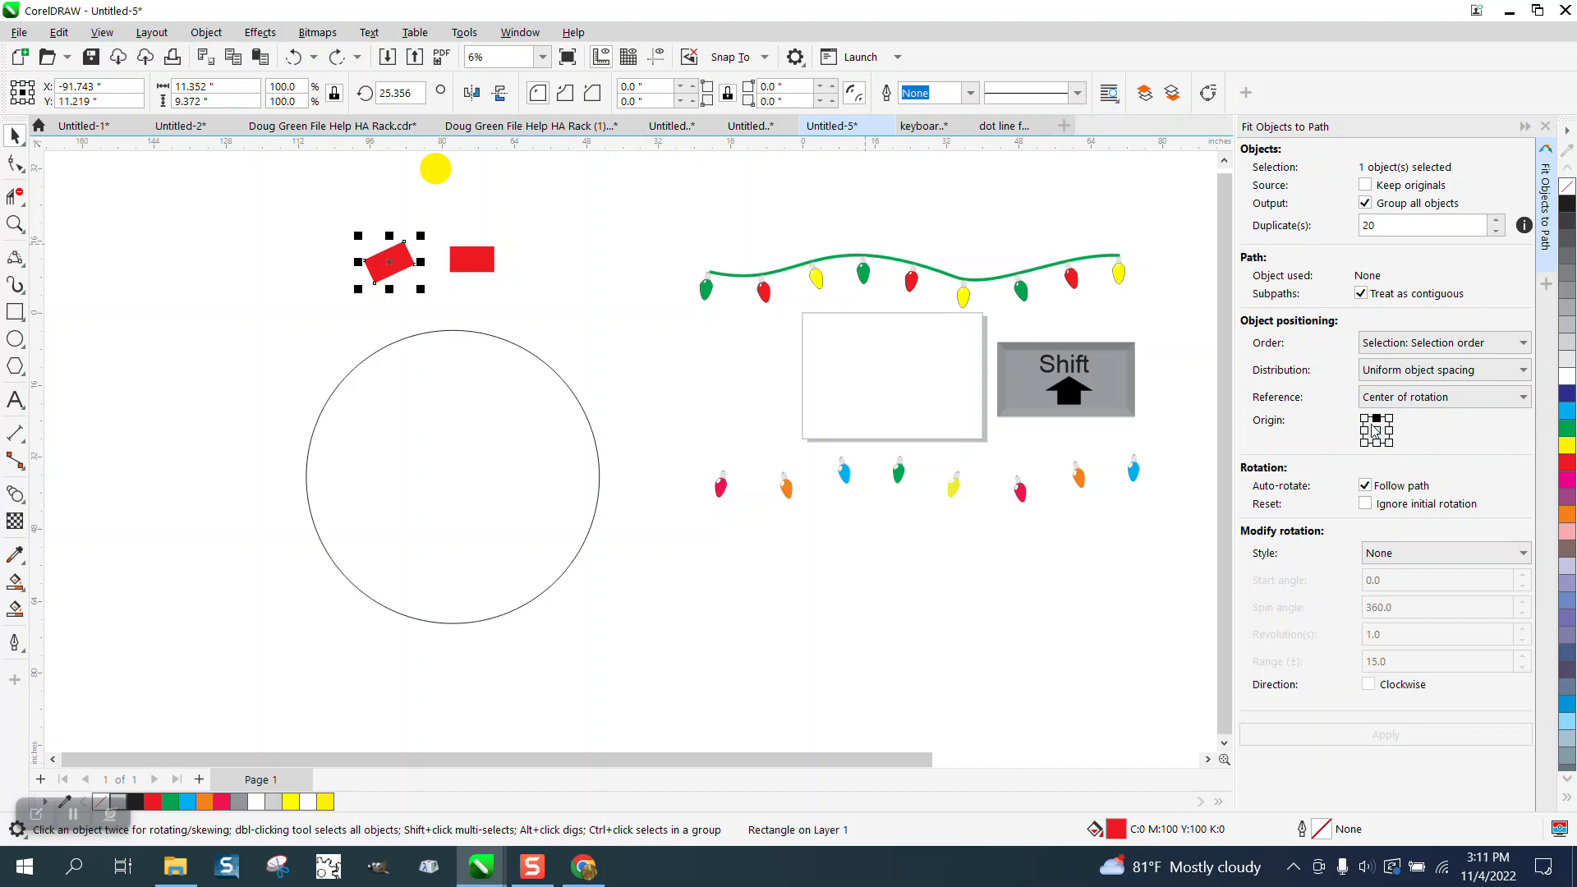
pyautogui.click(1367, 505)
pyautogui.keyDown('shift'); pyautogui.click(598, 448); pyautogui.keyUp('shift')
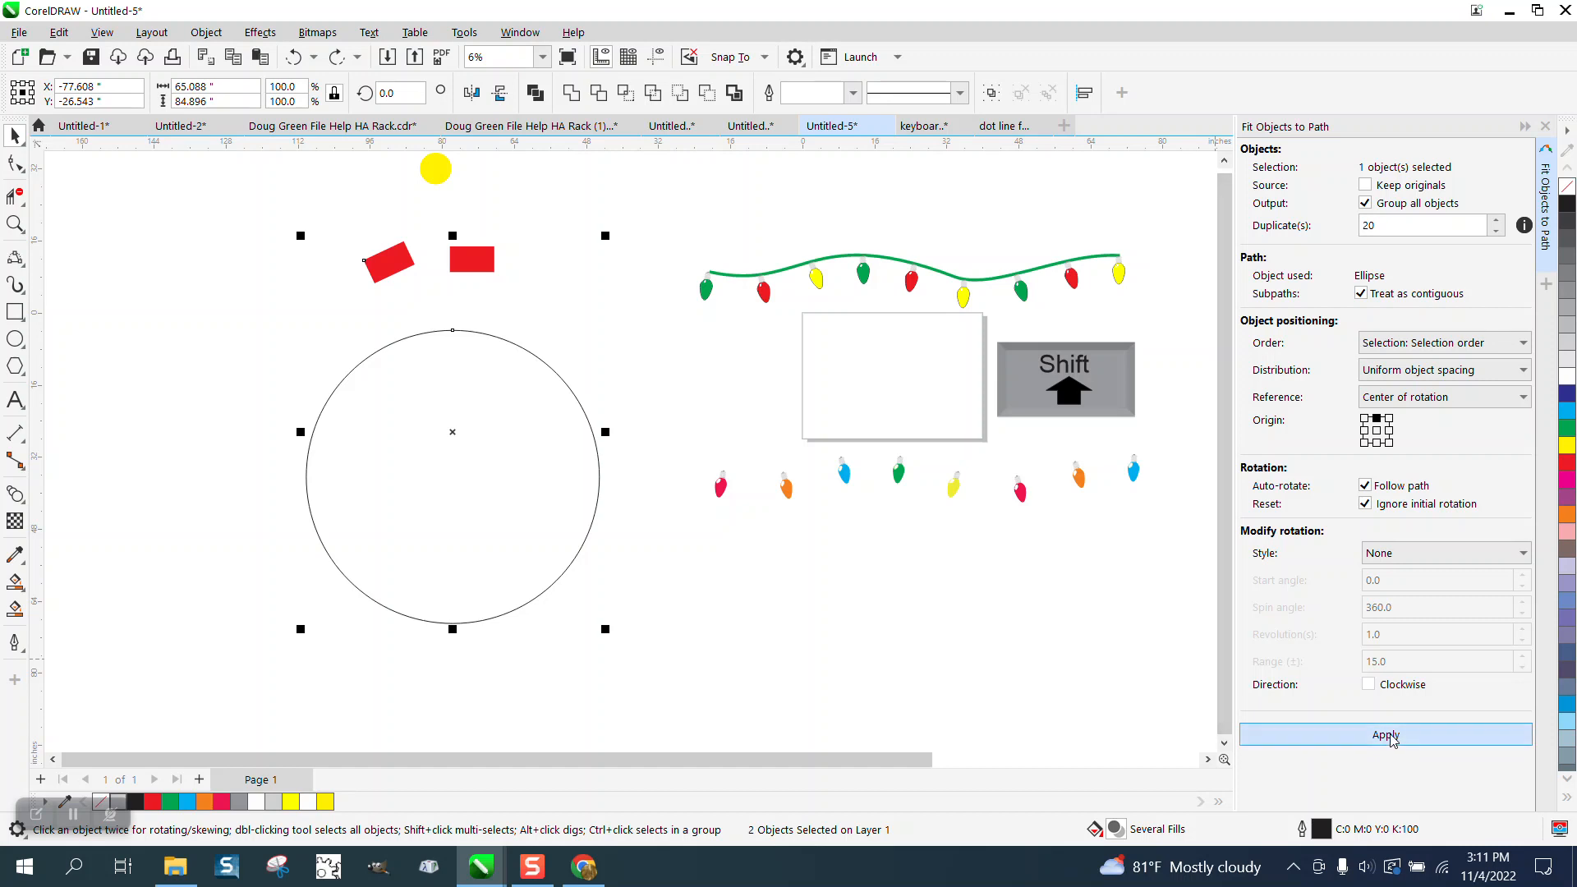
pyautogui.click(1389, 736)
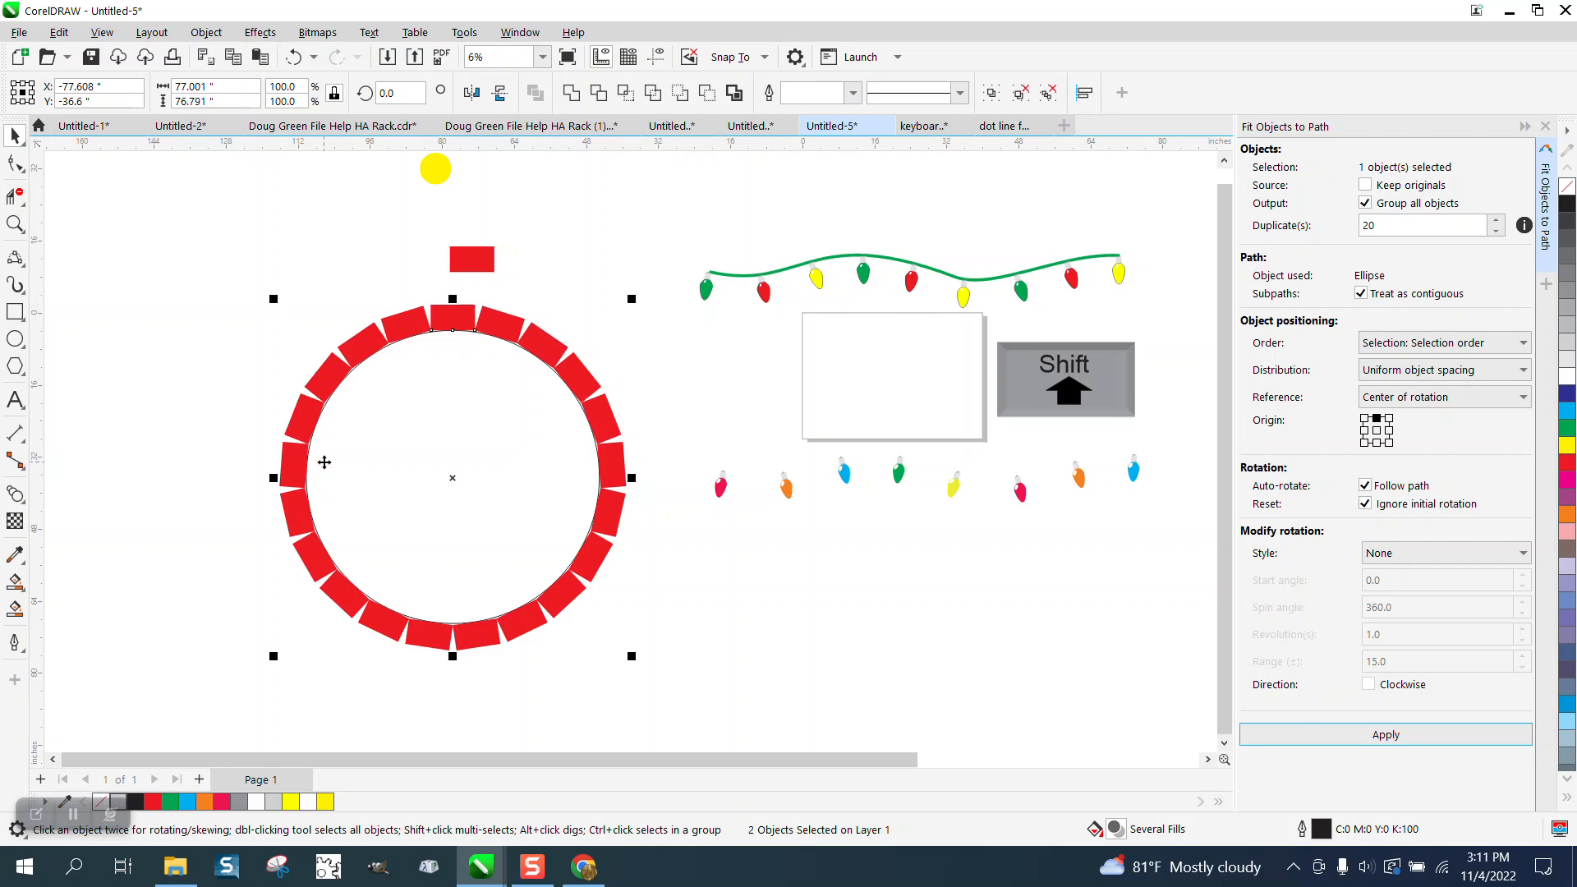
pyautogui.click(293, 56)
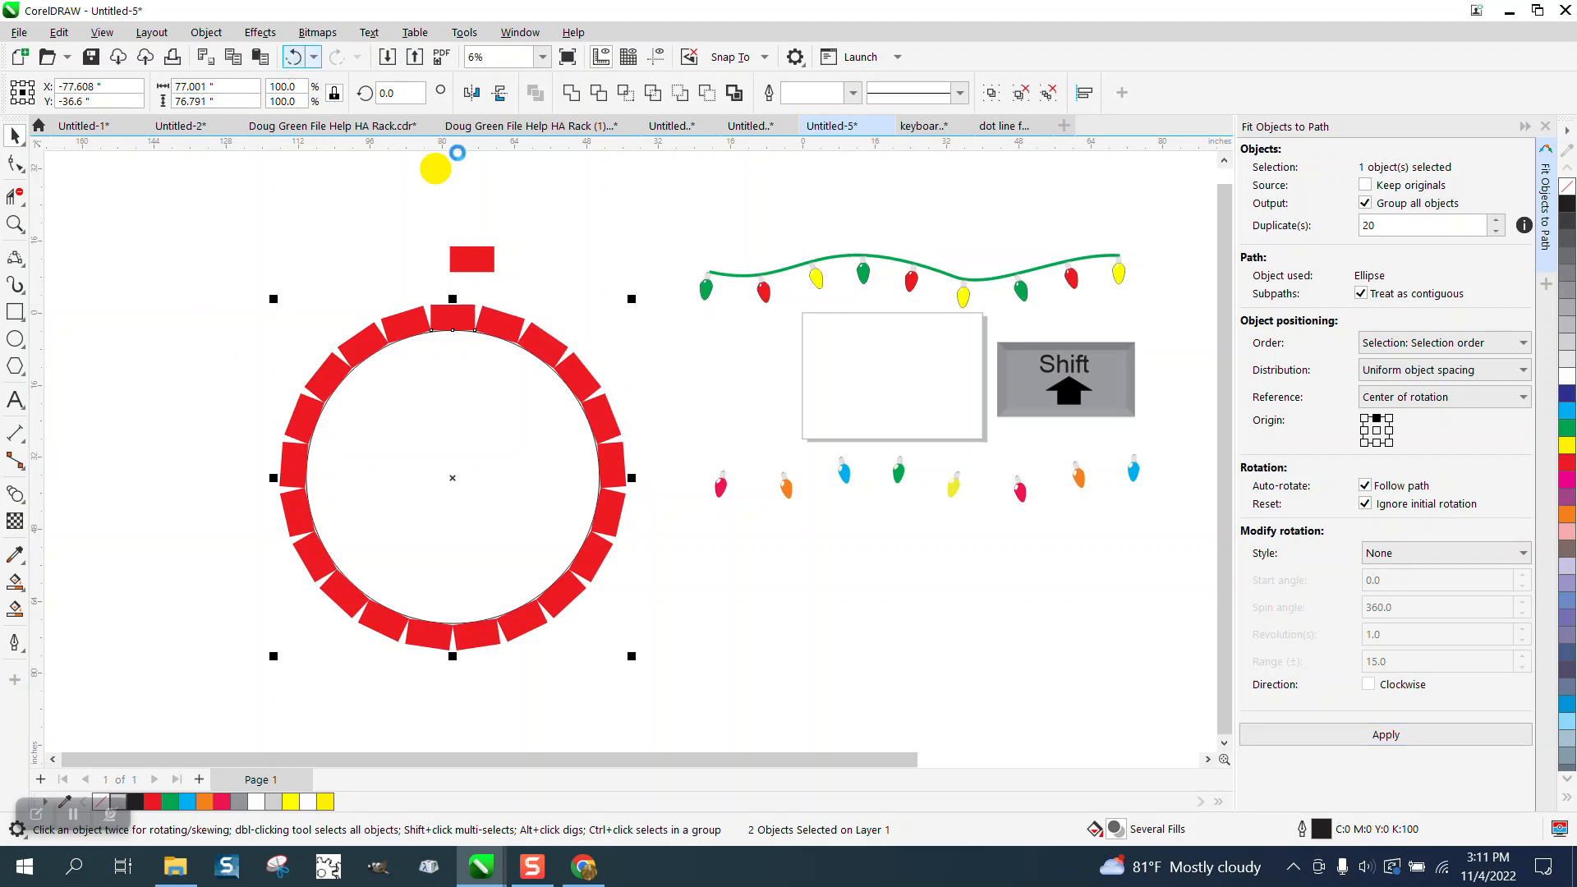
# Fit 20 duplicates of the straight red rectangle to the circle with uniform object spacing, following the path.
pyautogui.click(483, 261)
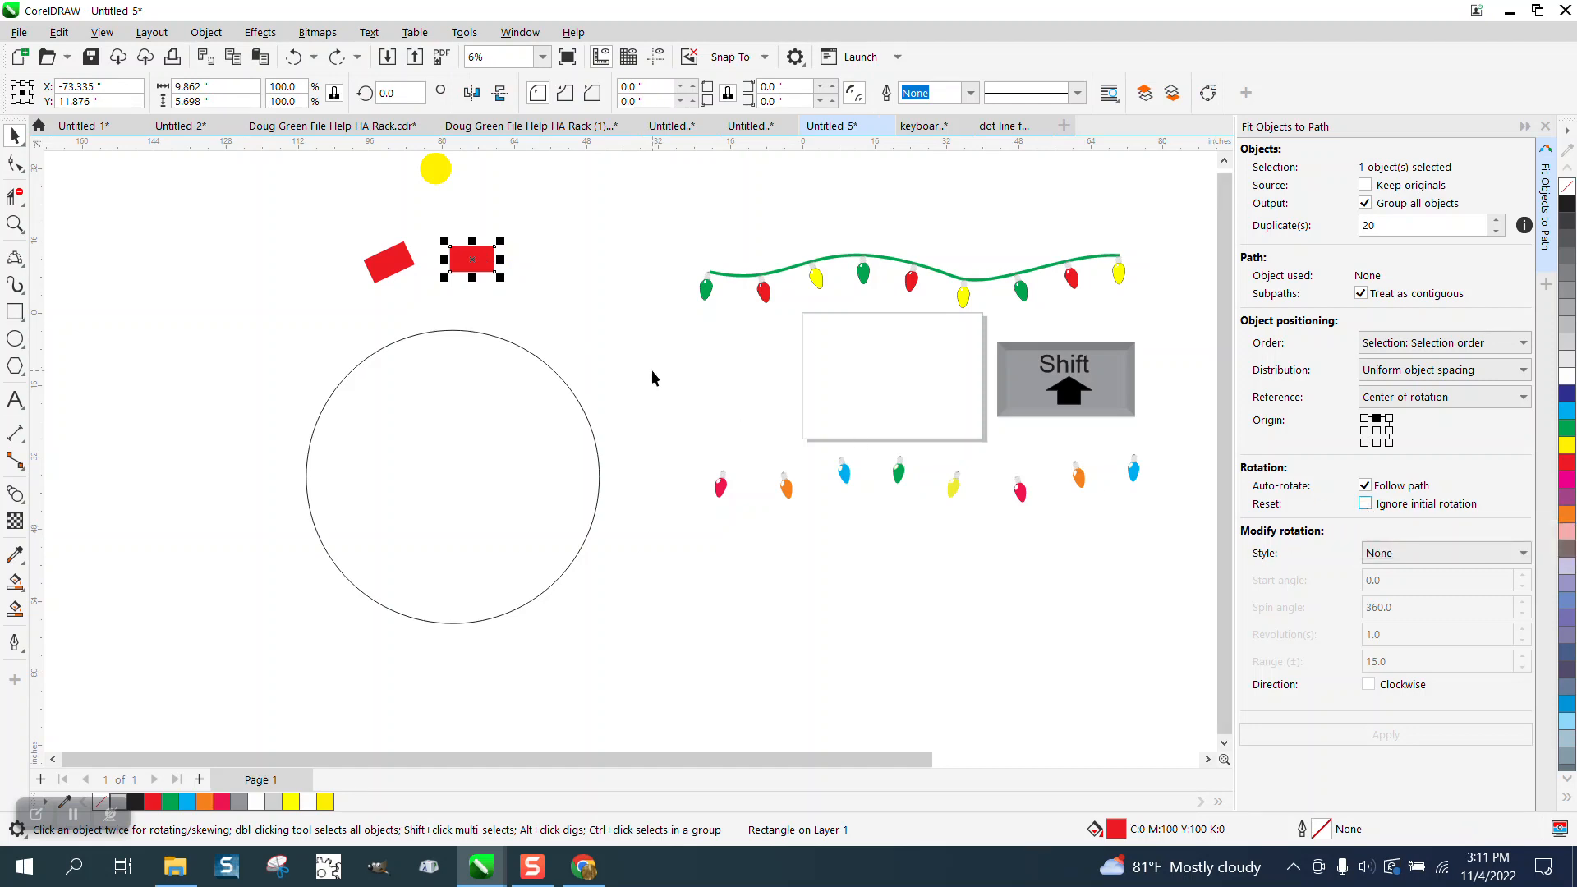
pyautogui.keyDown('shift'); pyautogui.click(577, 402); pyautogui.keyUp('shift')
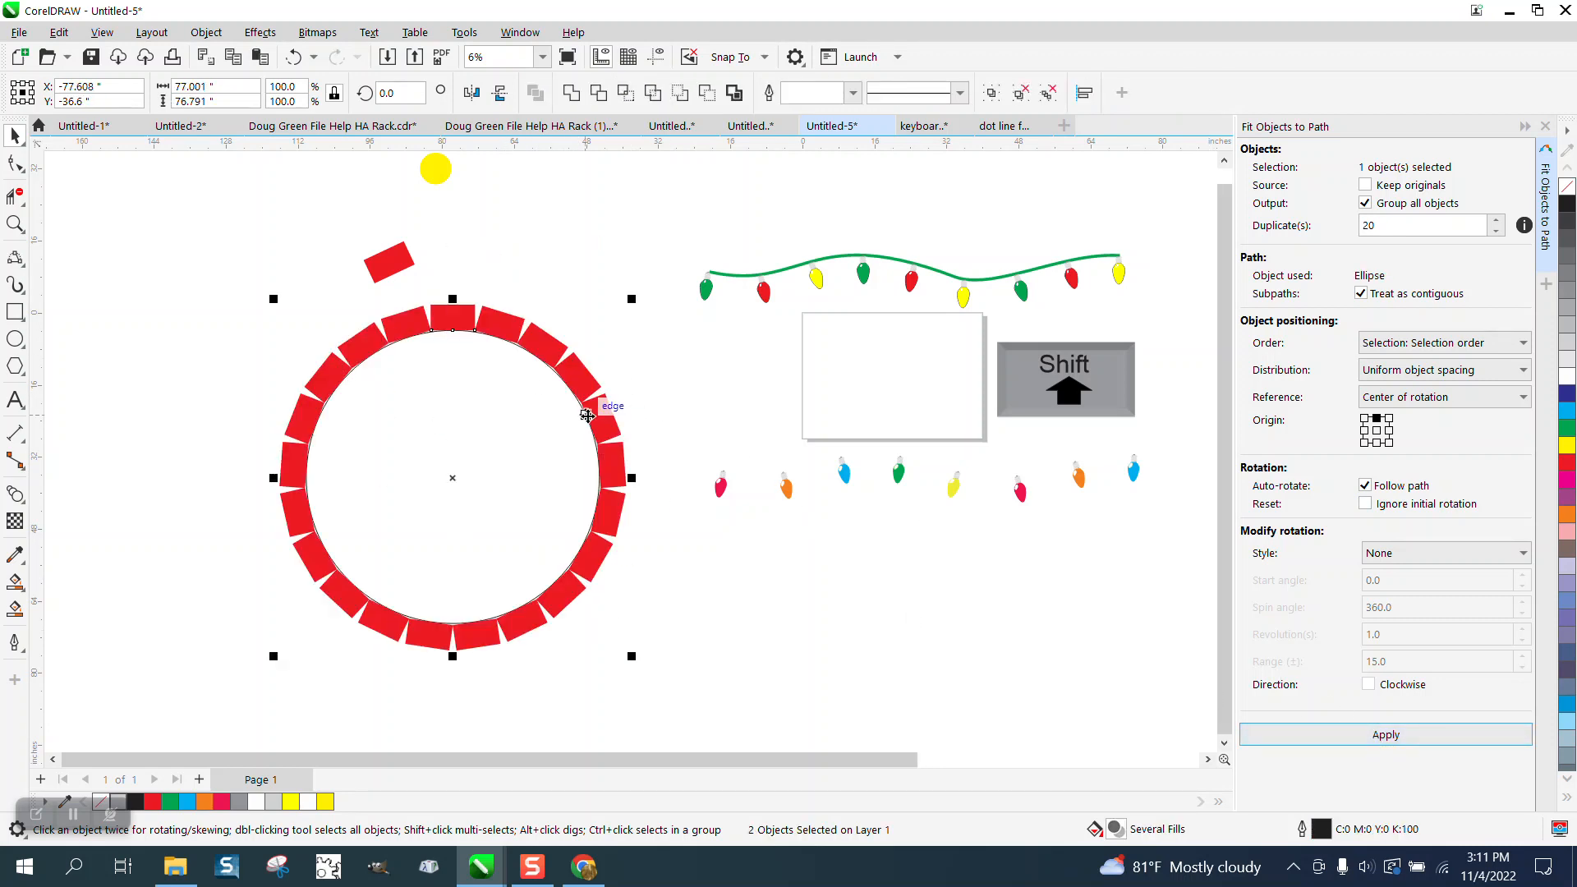
# Examine how the fitted rectangles sit along the circle and compare them with the other blended circle.
pyautogui.click(15, 224)
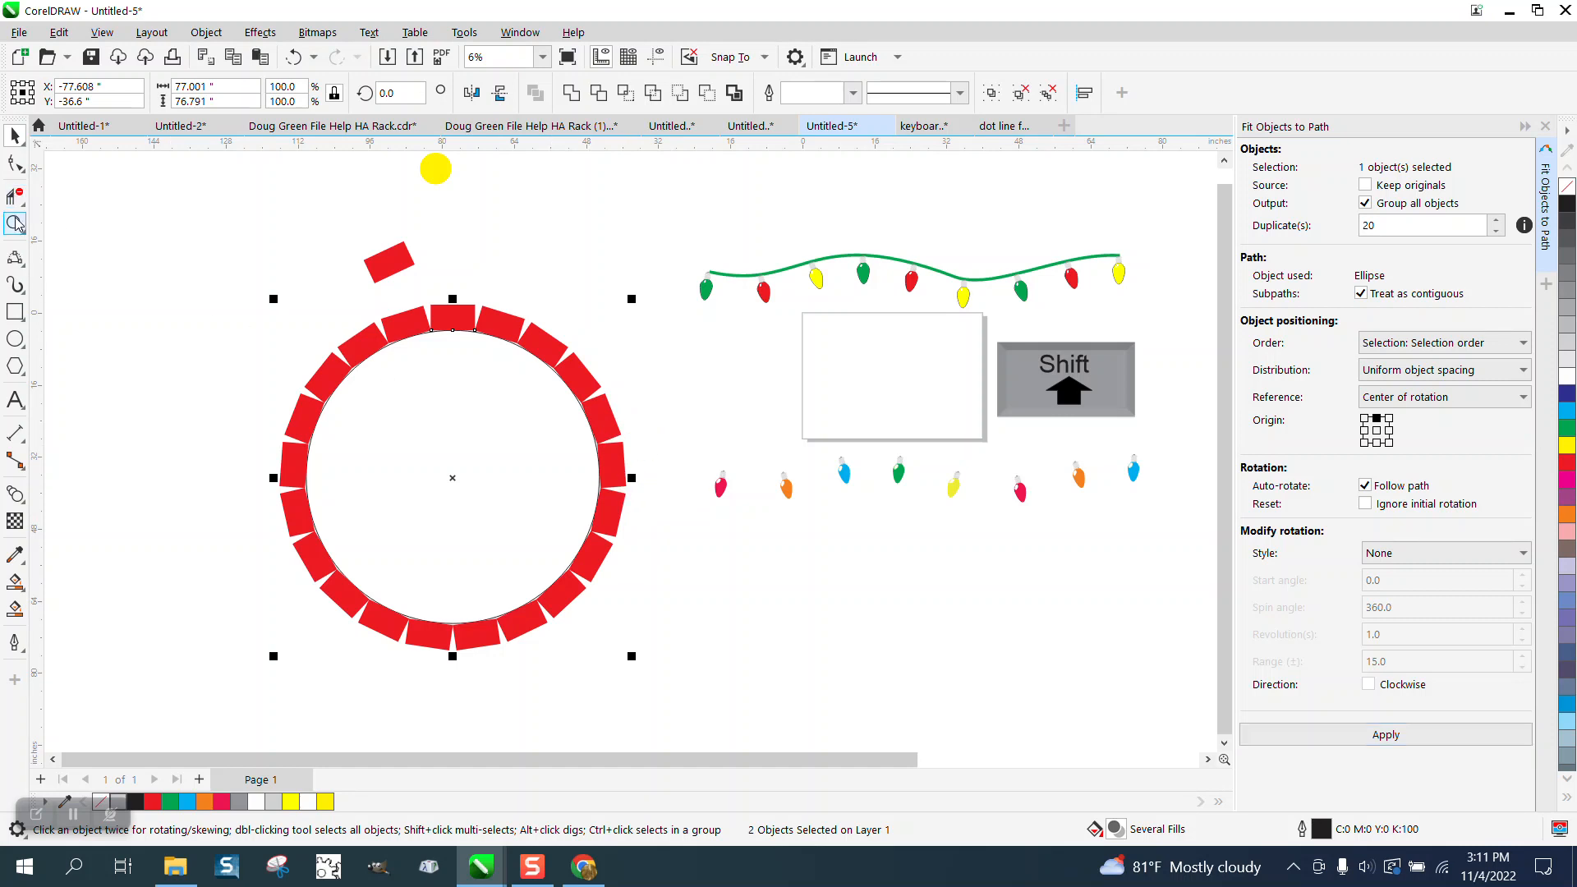
pyautogui.scroll(4, 354, 308)
pyautogui.scroll(-3, 430, 335)
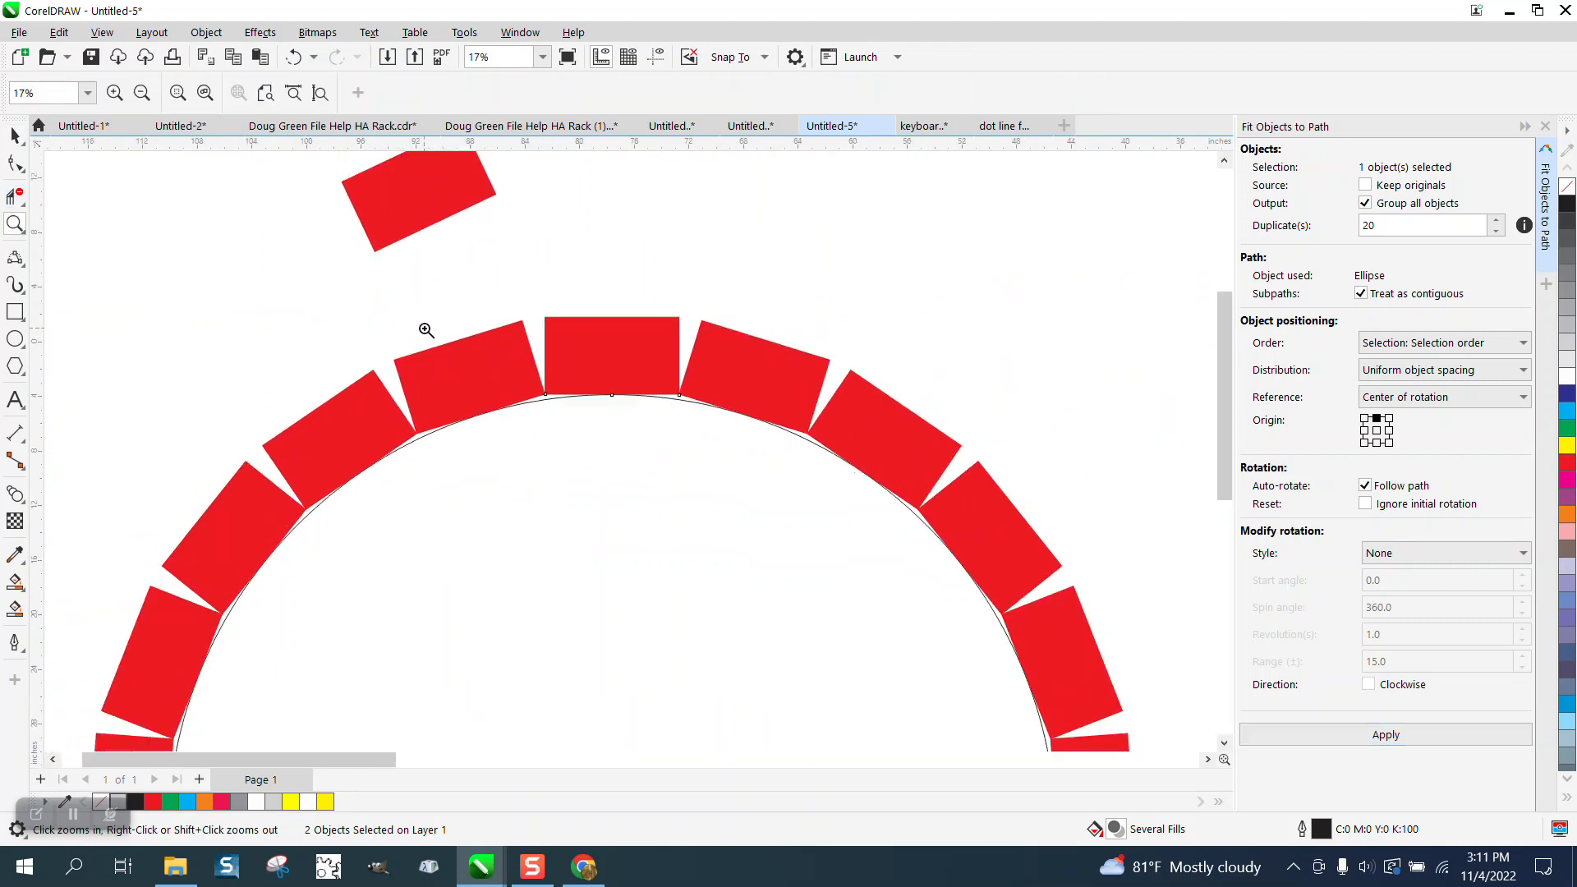
pyautogui.scroll(-3, 530, 340)
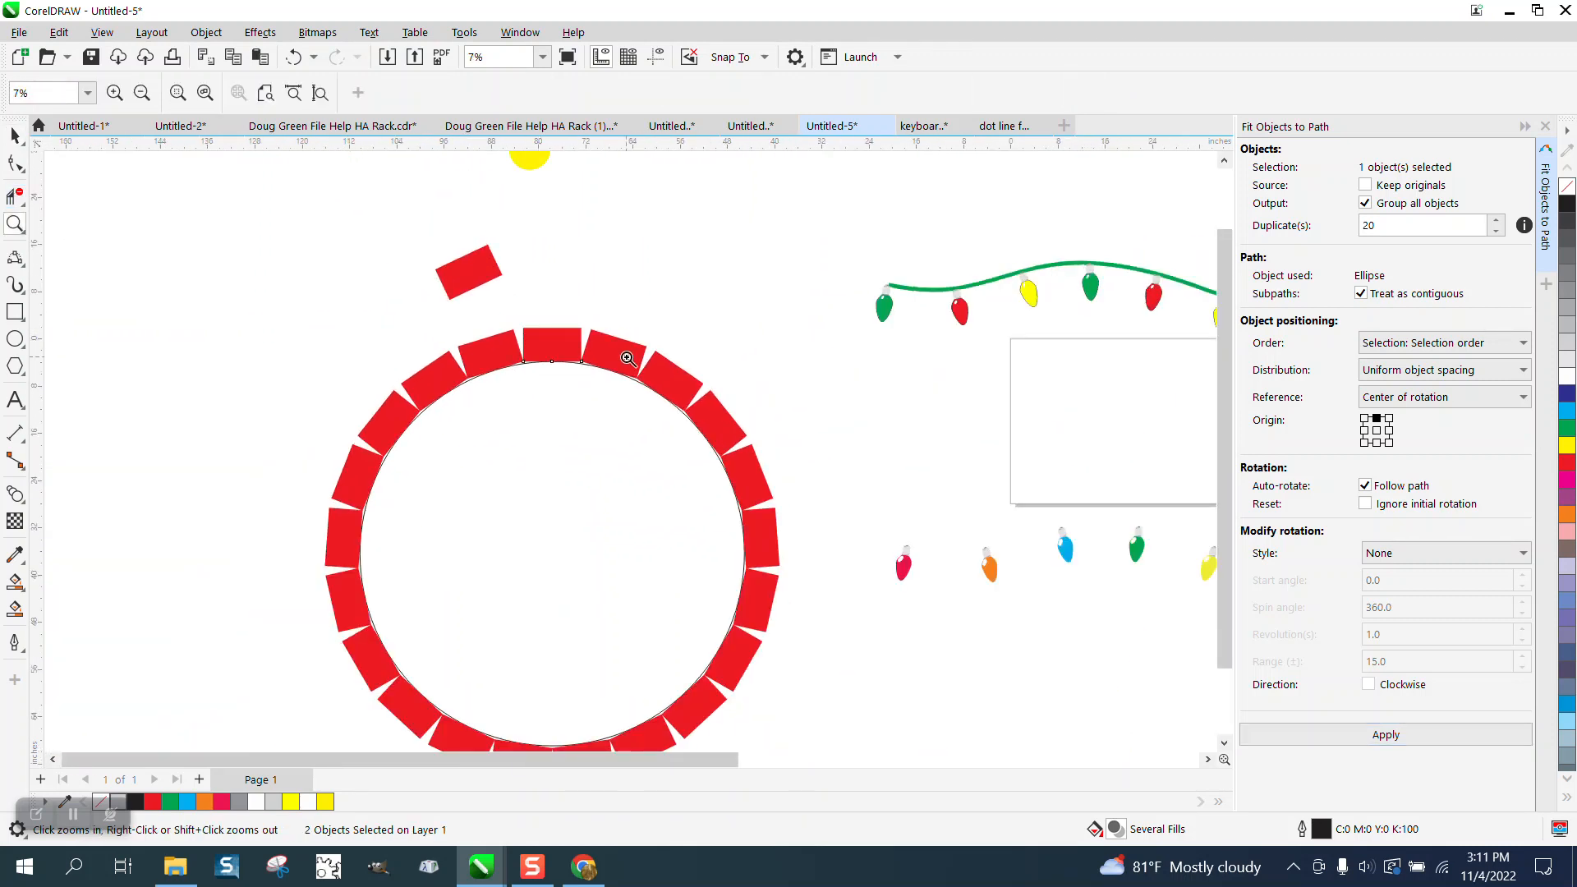
pyautogui.scroll(-1, 627, 359)
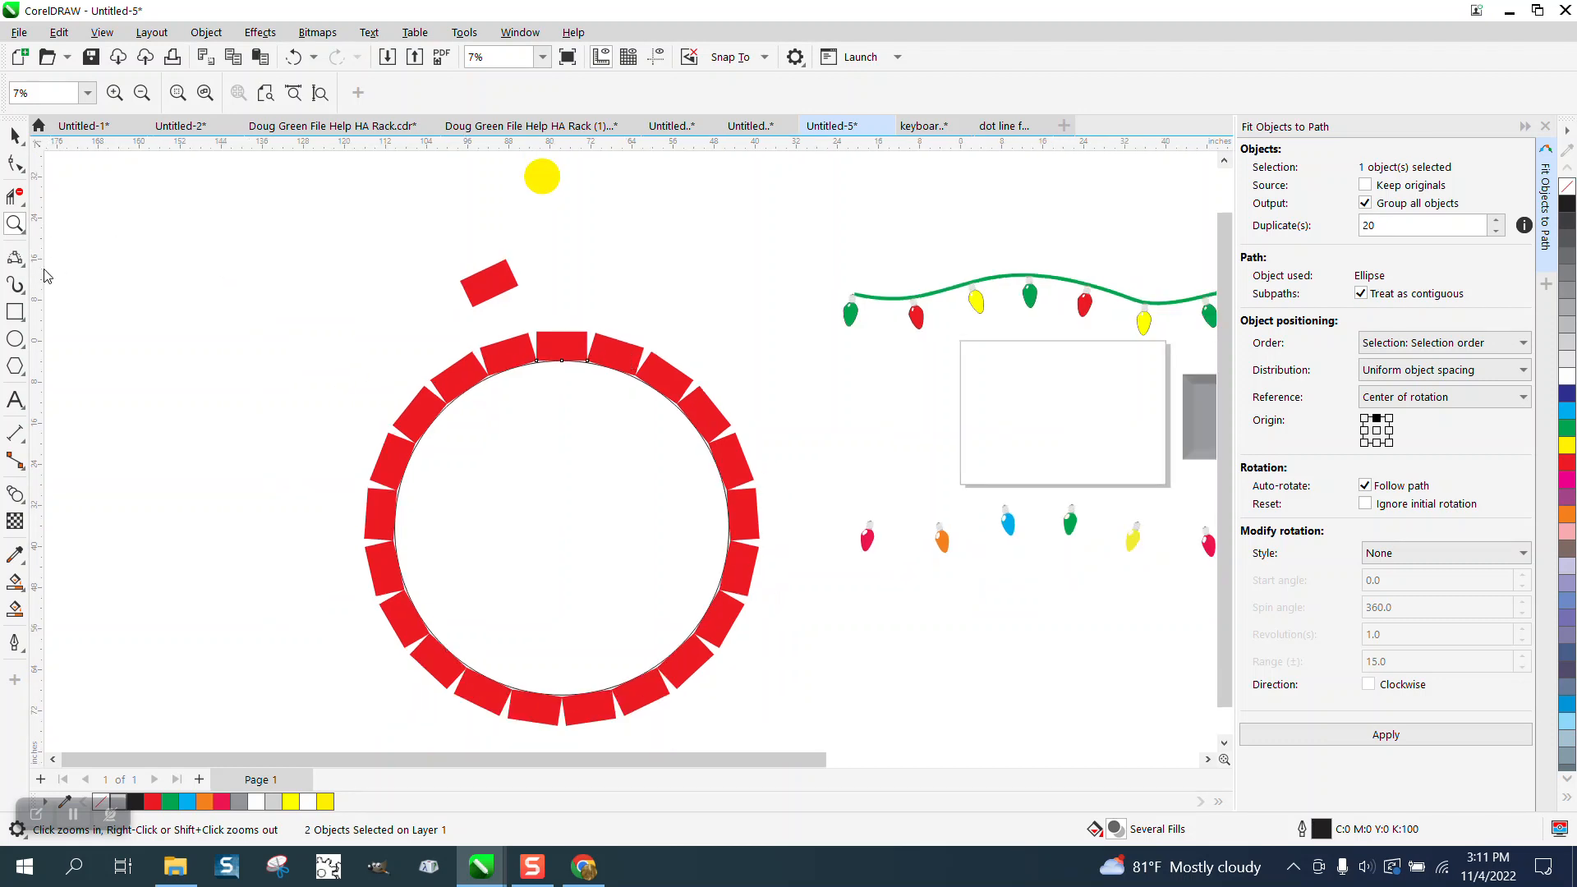
pyautogui.keyDown('shift'); pyautogui.click(331, 322); pyautogui.keyUp('shift')
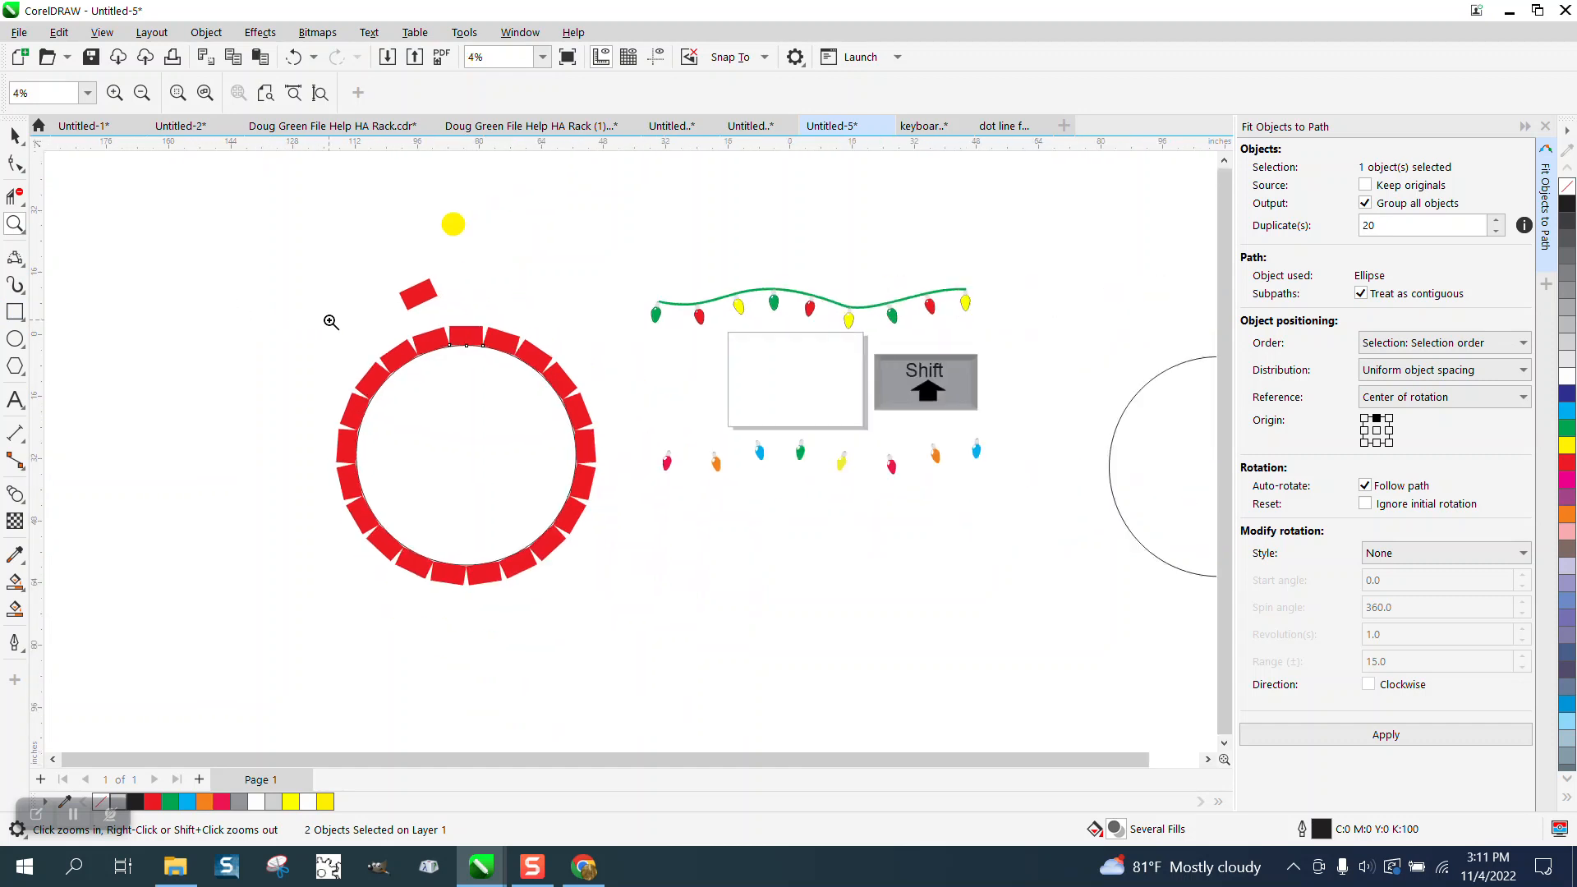
pyautogui.scroll(-1, 331, 322)
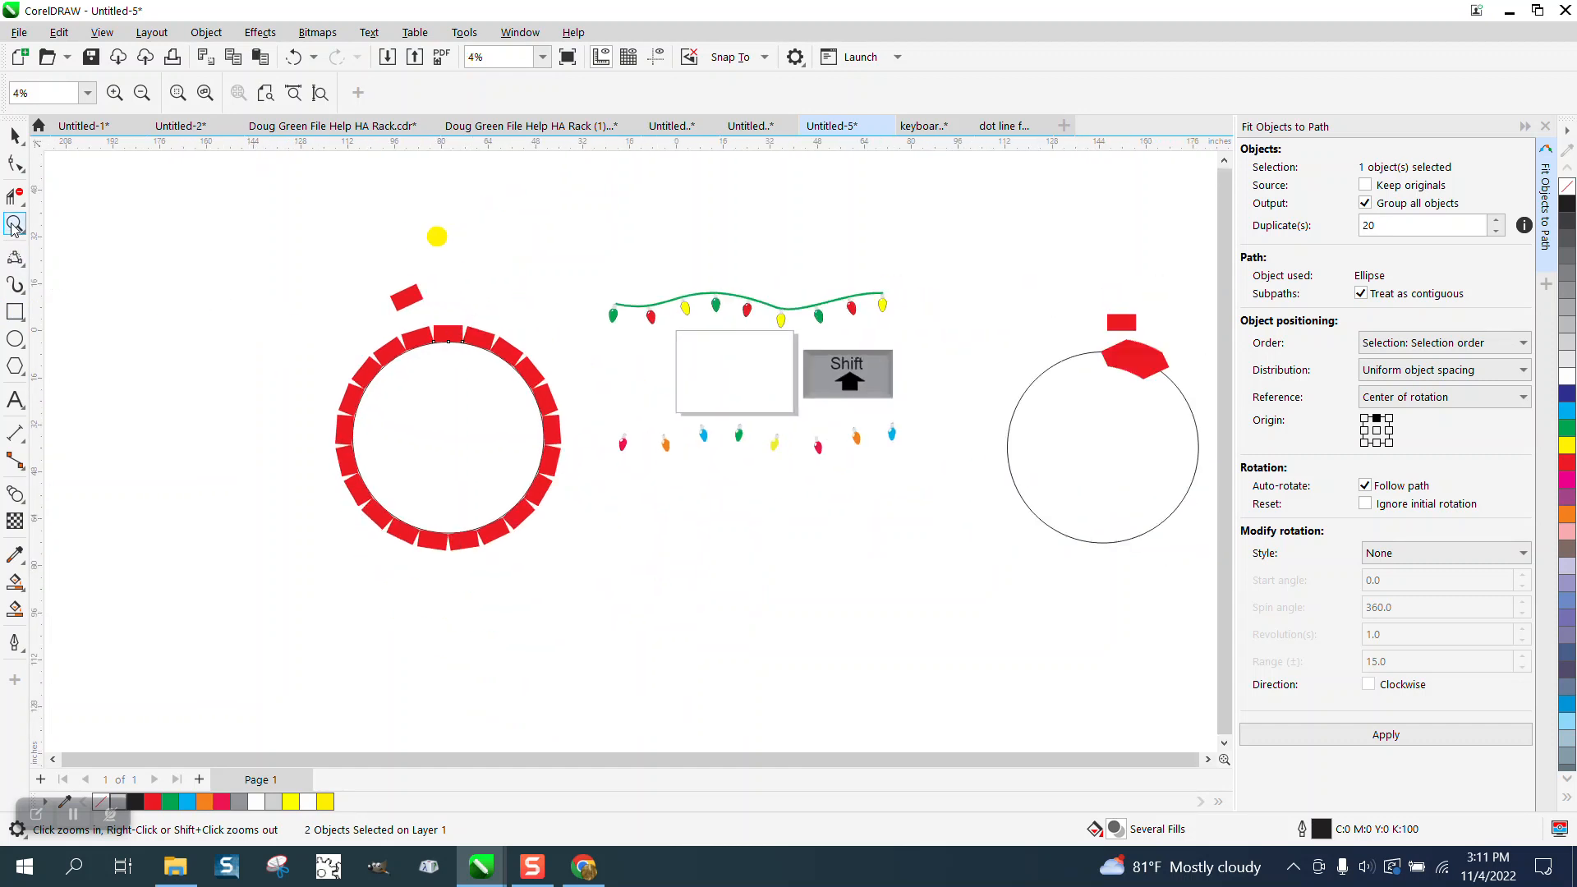
pyautogui.click(452, 413)
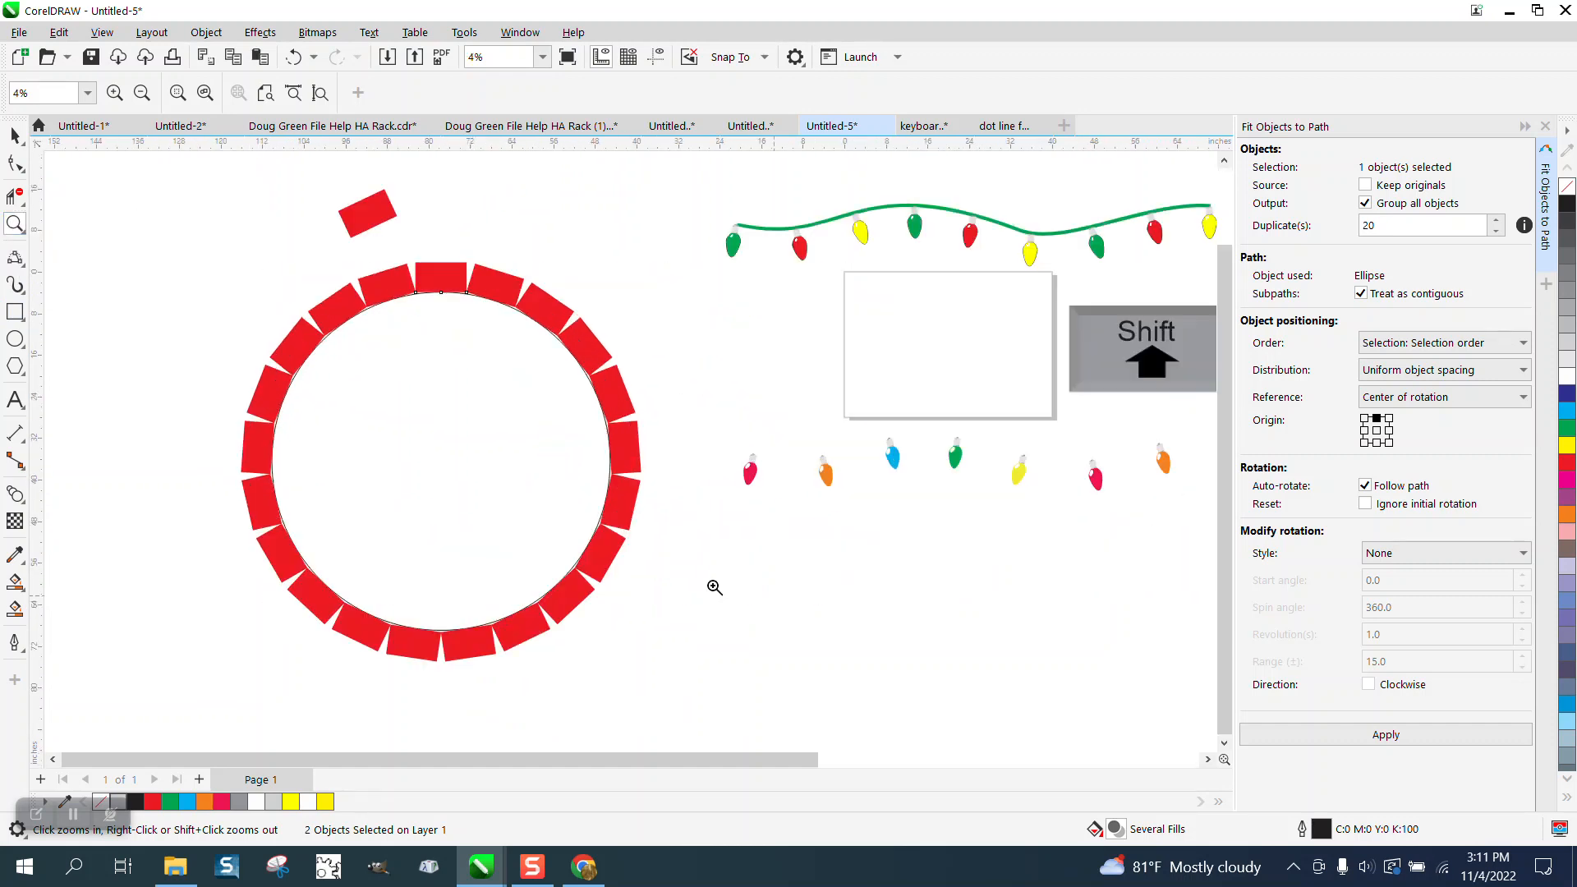
# Draw a horizontal 2-point line about 109 inches long across the ring and lower it to Y about -34 inches.
pyautogui.click(23, 269)
pyautogui.click(65, 283)
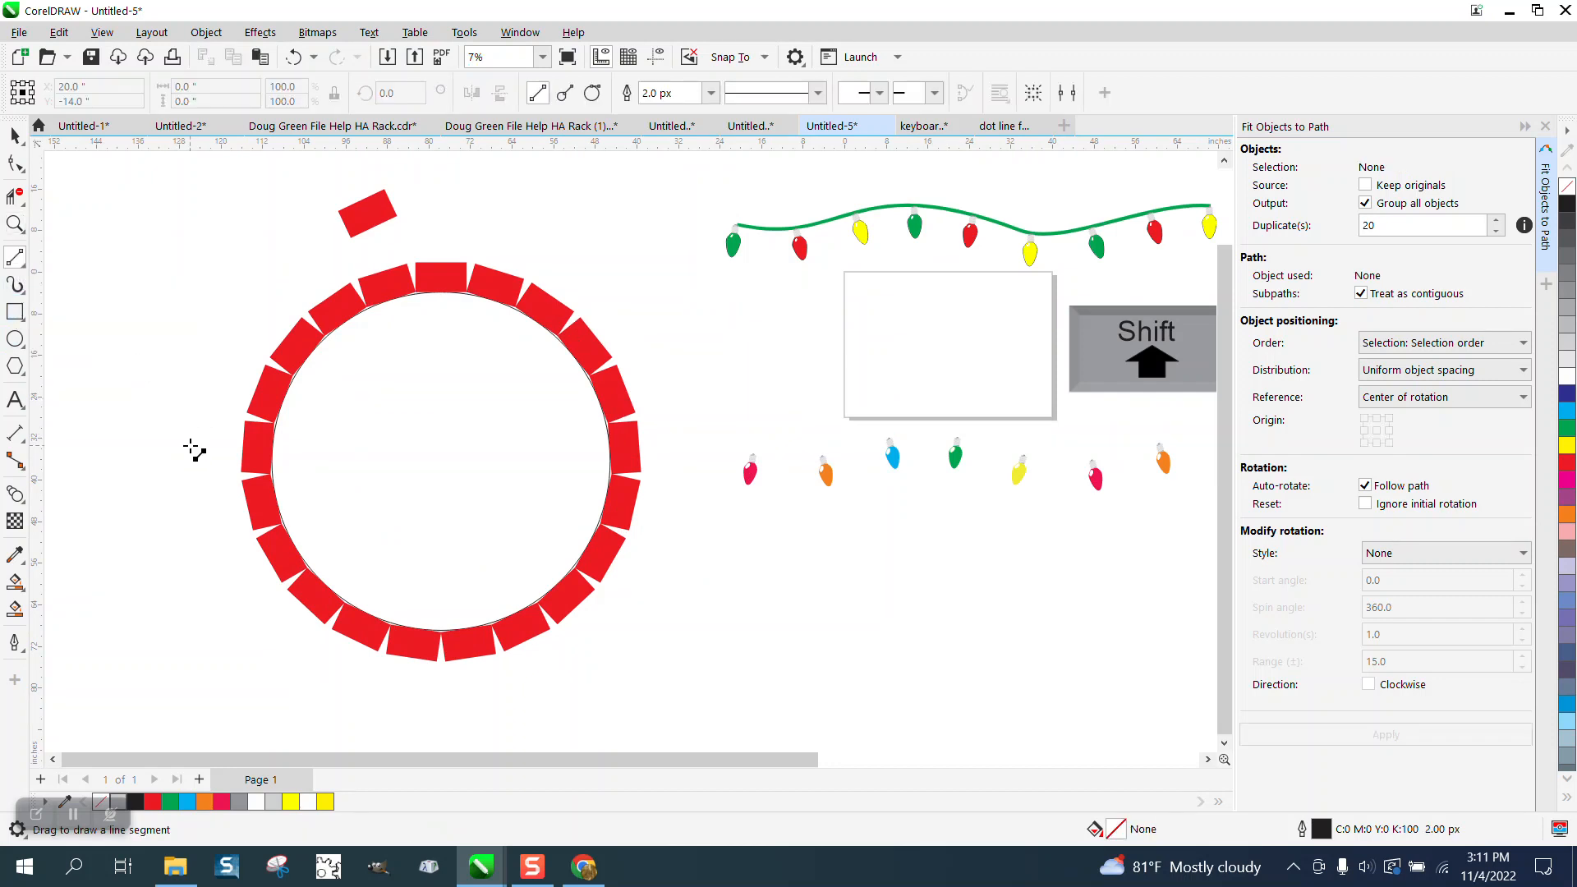
pyautogui.moveTo(158, 345); pyautogui.dragTo(696, 488)
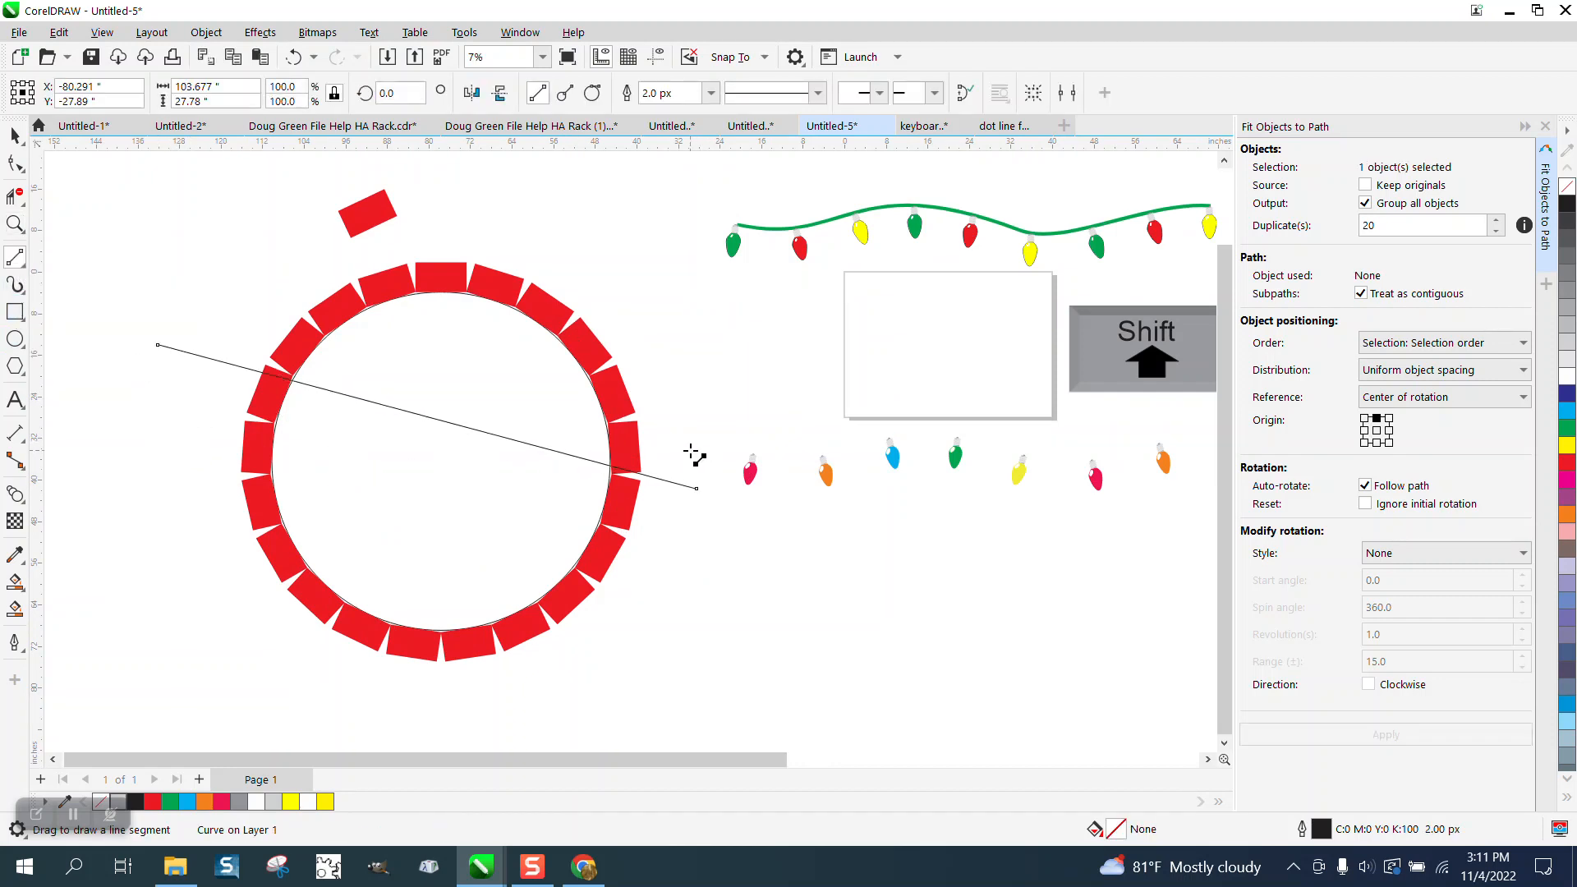
pyautogui.press('Delete')
pyautogui.moveTo(149, 435); pyautogui.dragTo(716, 460)
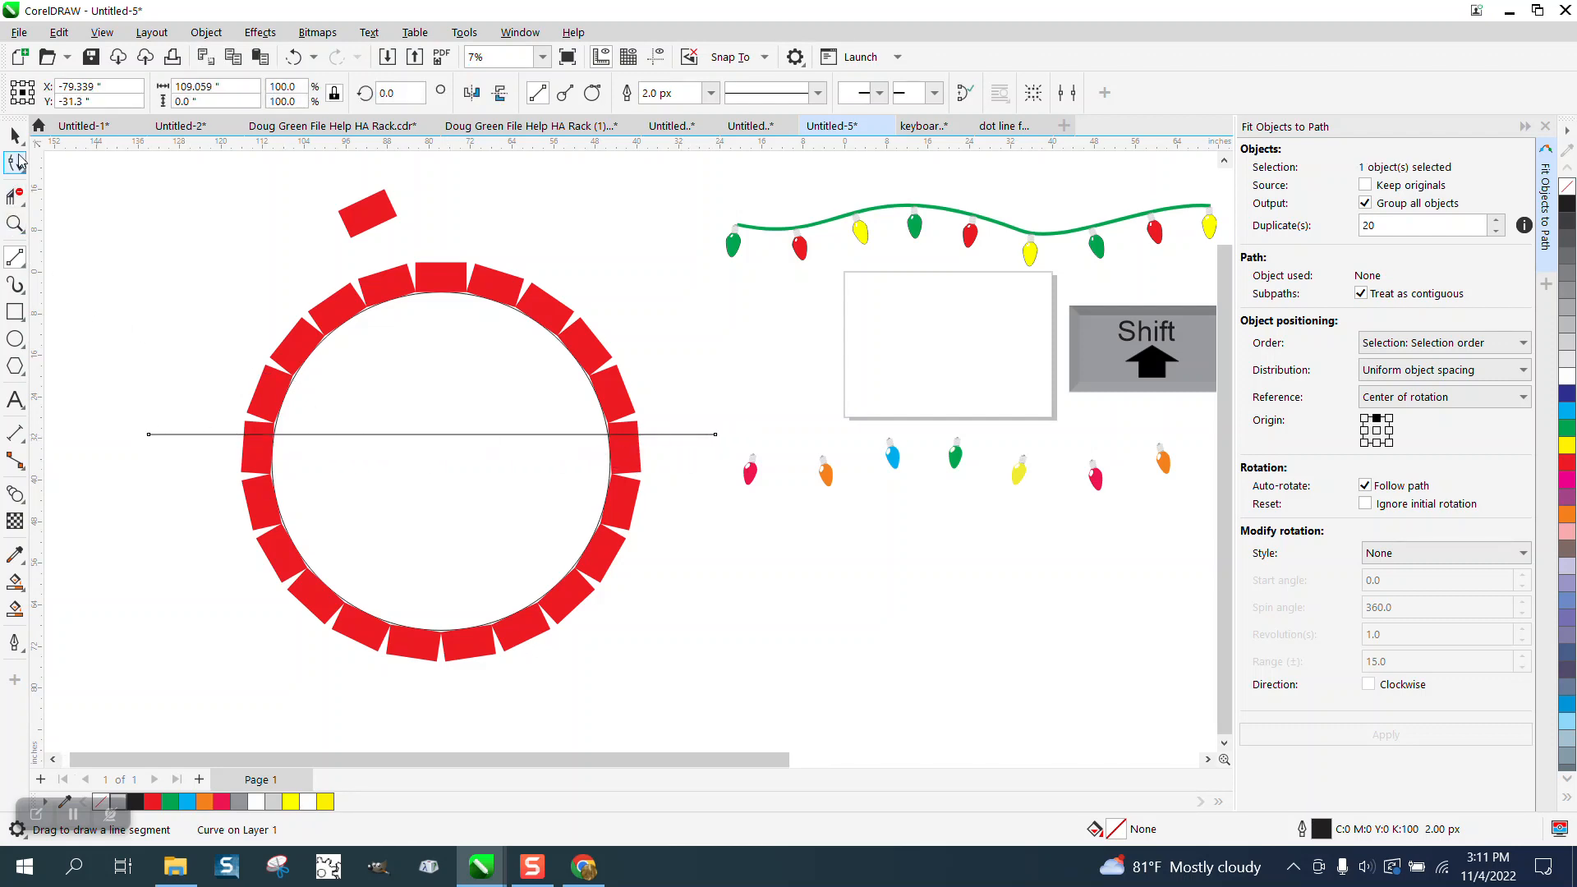
pyautogui.click(15, 136)
pyautogui.moveTo(433, 429); pyautogui.dragTo(436, 443)
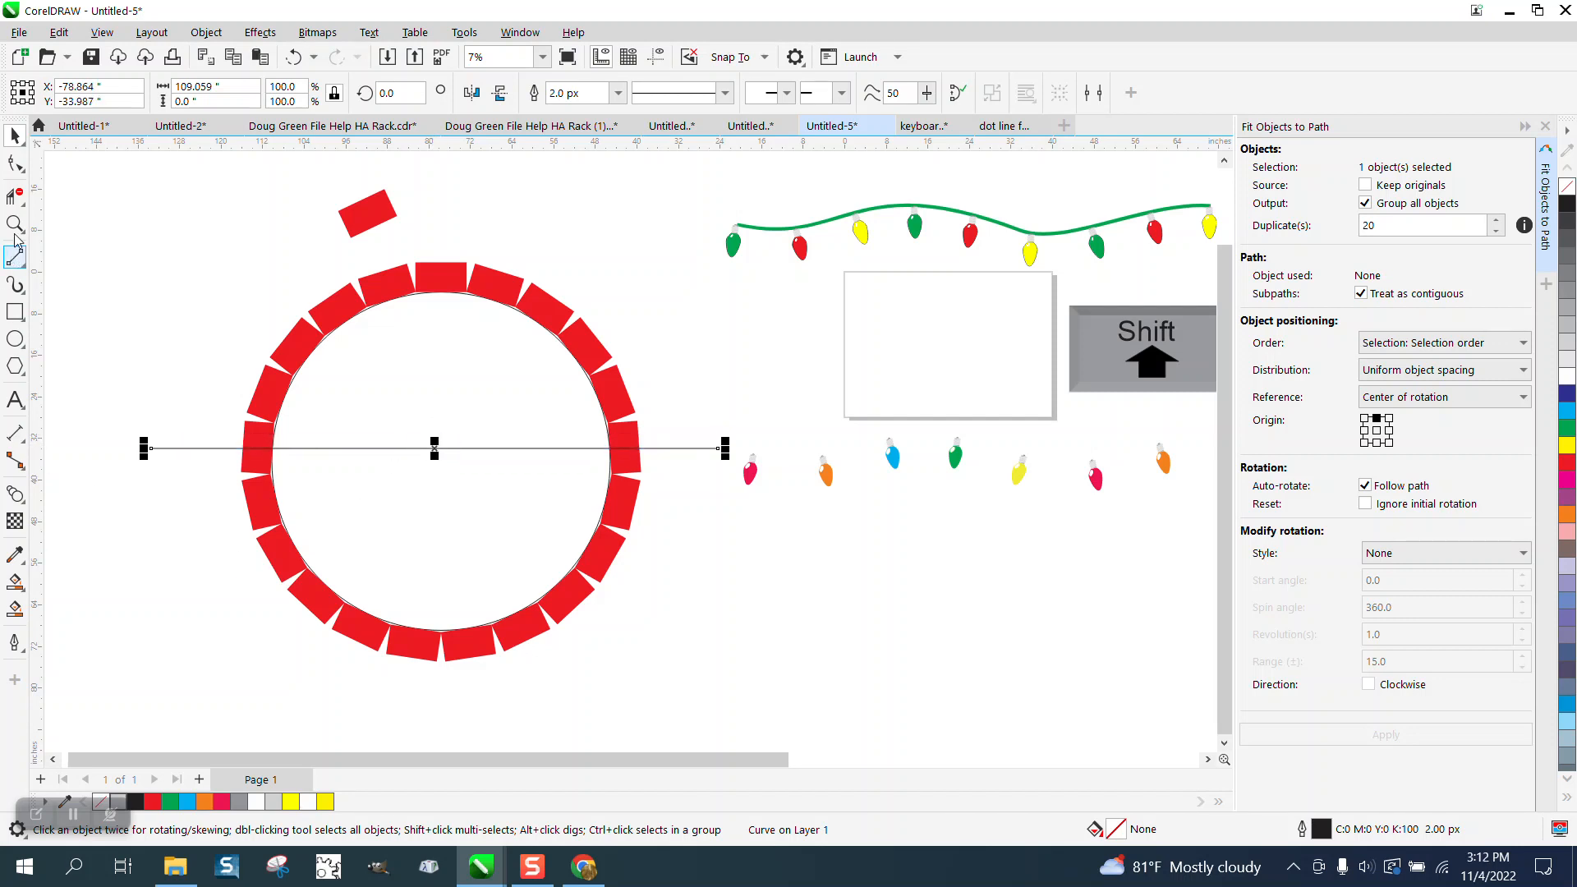
# Try removing the rectangles and circle segment below the line with Virtual Segment Delete, and undo the deletion.
pyautogui.click(14, 194)
pyautogui.moveTo(236, 469); pyautogui.dragTo(768, 663)
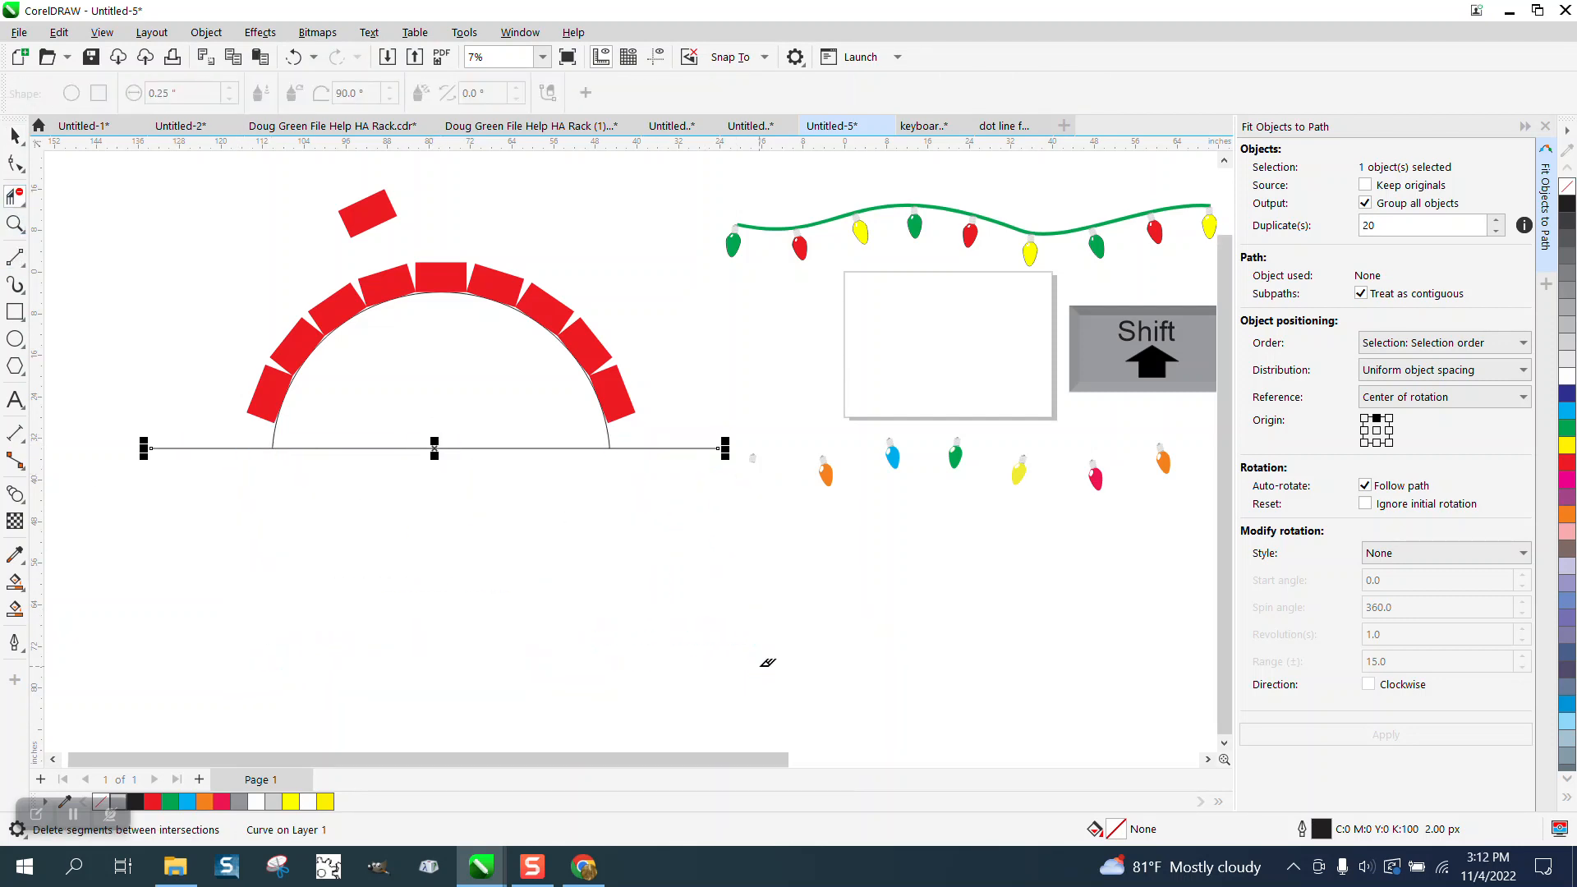
pyautogui.click(295, 57)
# Move the horizontal line down to Y about -39.4 inches, between two rows of rectangles in the ring.
pyautogui.click(15, 135)
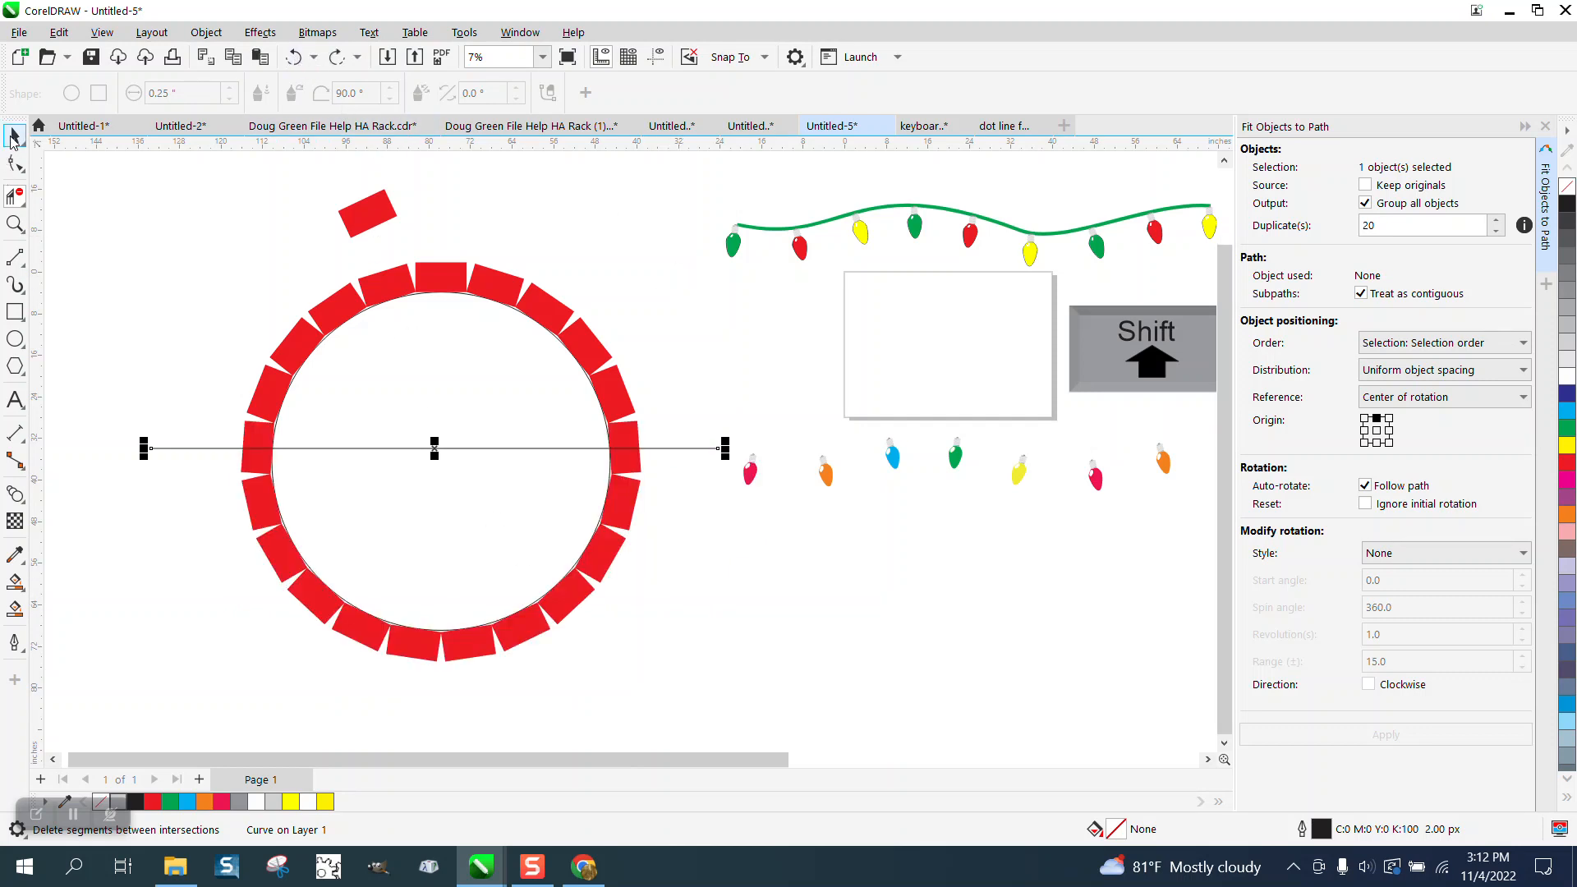
pyautogui.click(683, 465)
pyautogui.click(687, 450)
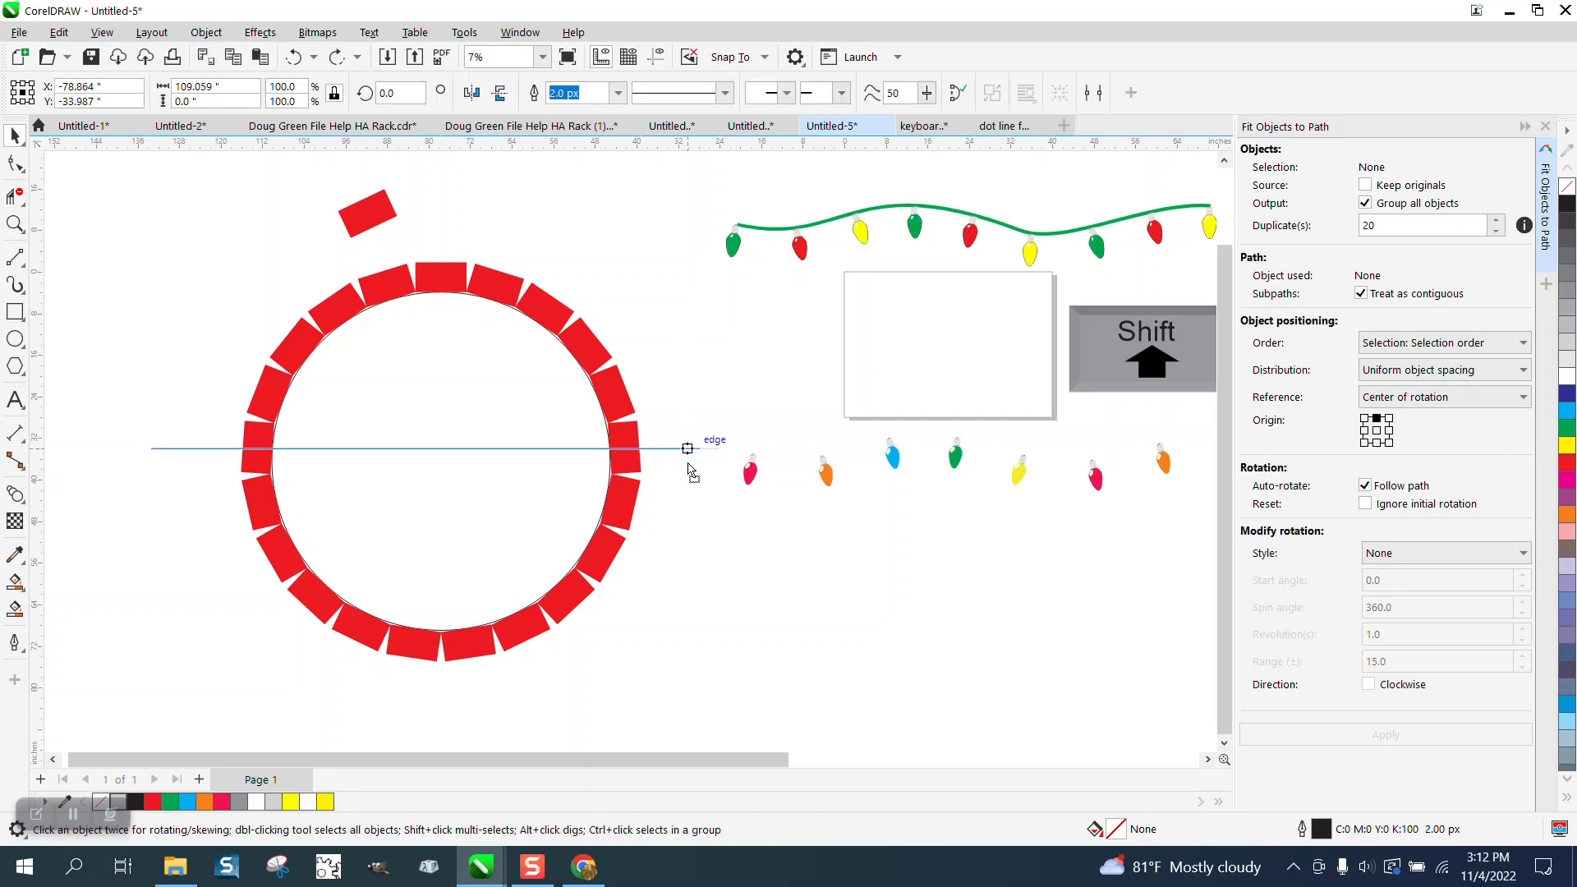
pyautogui.moveTo(687, 450); pyautogui.dragTo(690, 477)
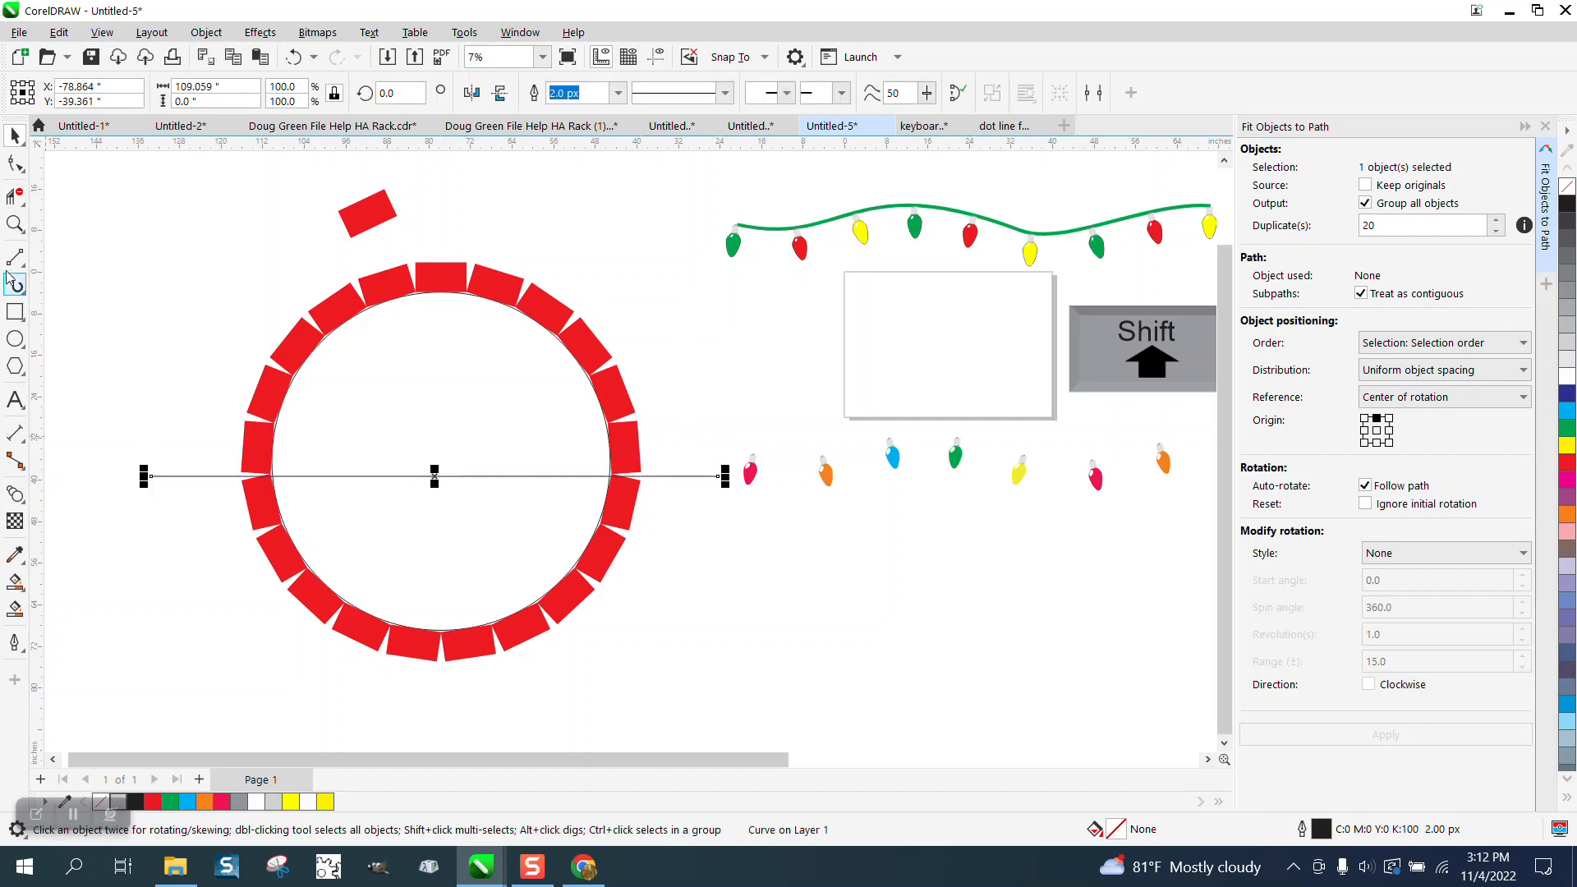
# Remove the rectangles and the circle segments below the horizontal line with Virtual Segment Delete, leaving an arch.
pyautogui.click(15, 196)
pyautogui.moveTo(202, 517); pyautogui.dragTo(579, 610)
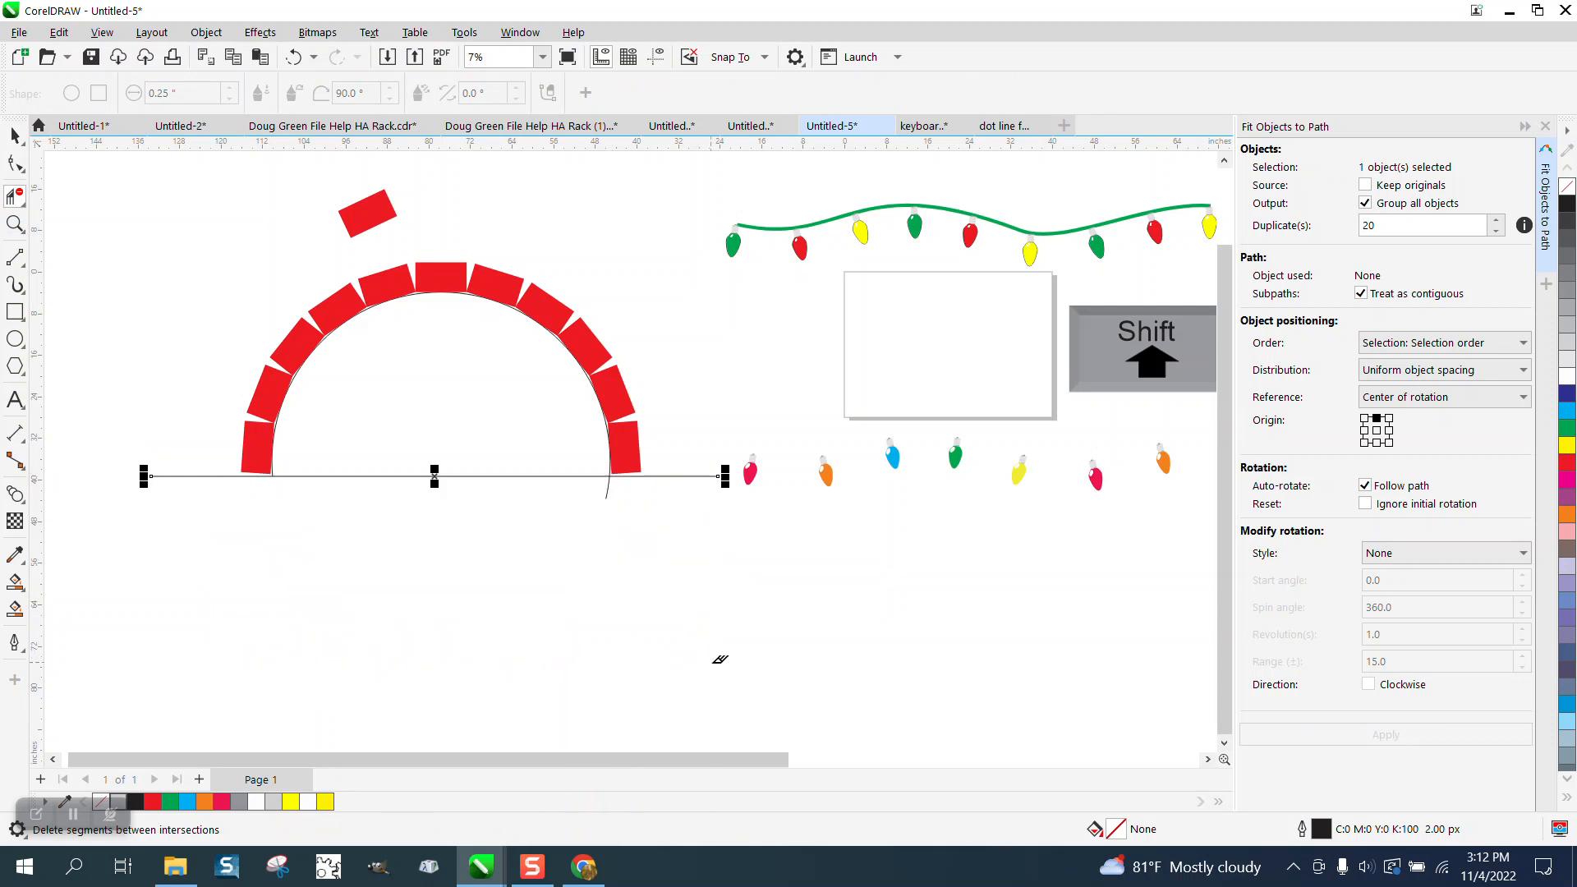
pyautogui.click(610, 491)
pyautogui.click(15, 136)
pyautogui.click(250, 328)
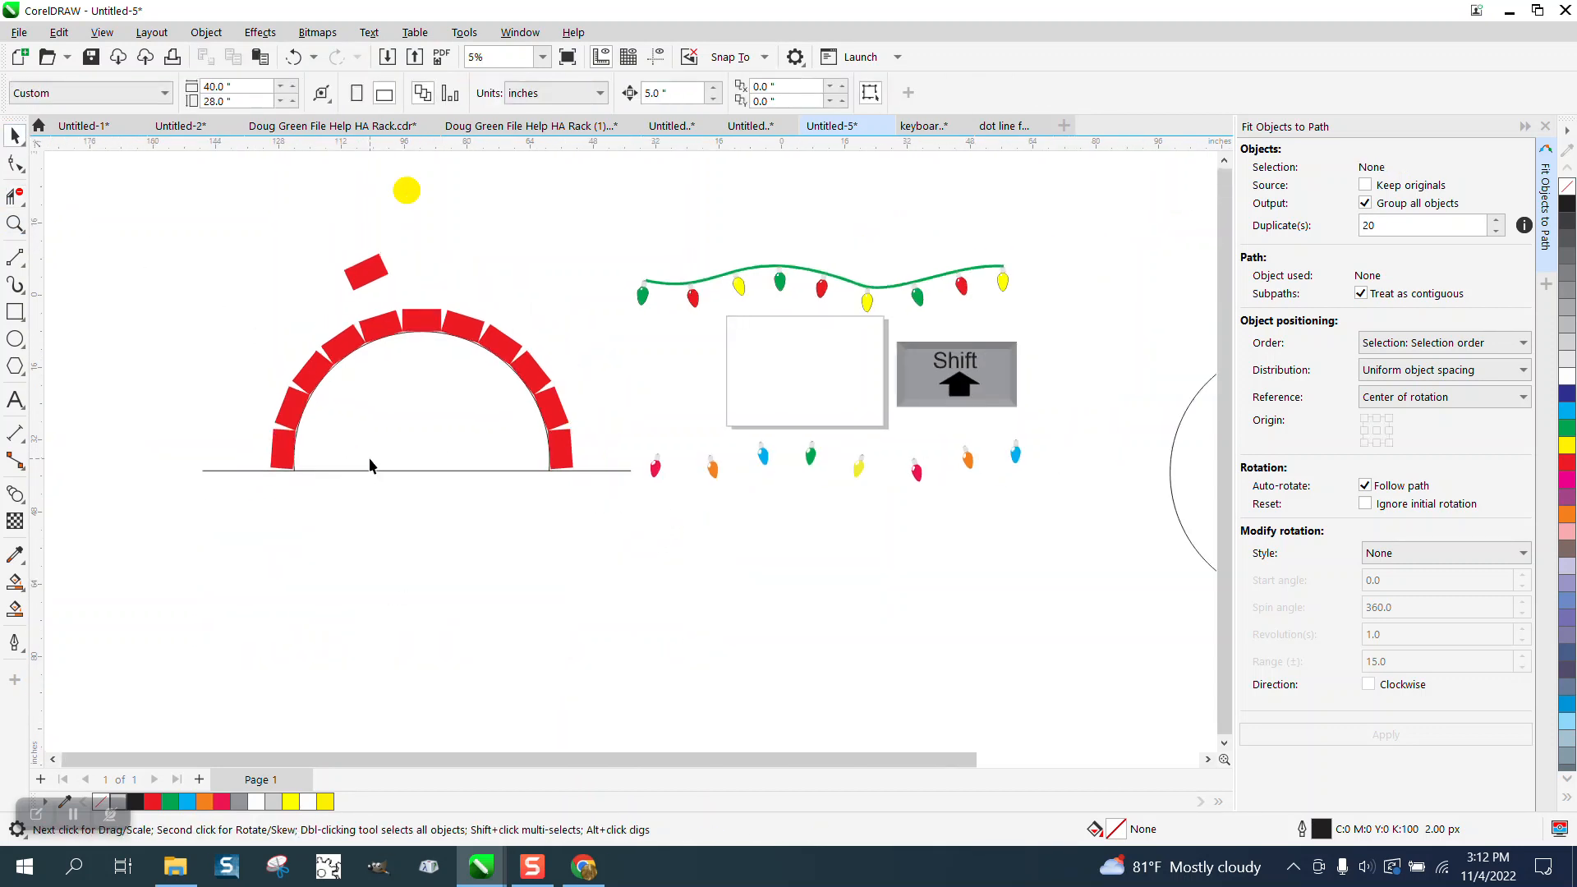
# Draw a circle about 71 inches in diameter below the red rectangle arch.
pyautogui.scroll(-1, 370, 458)
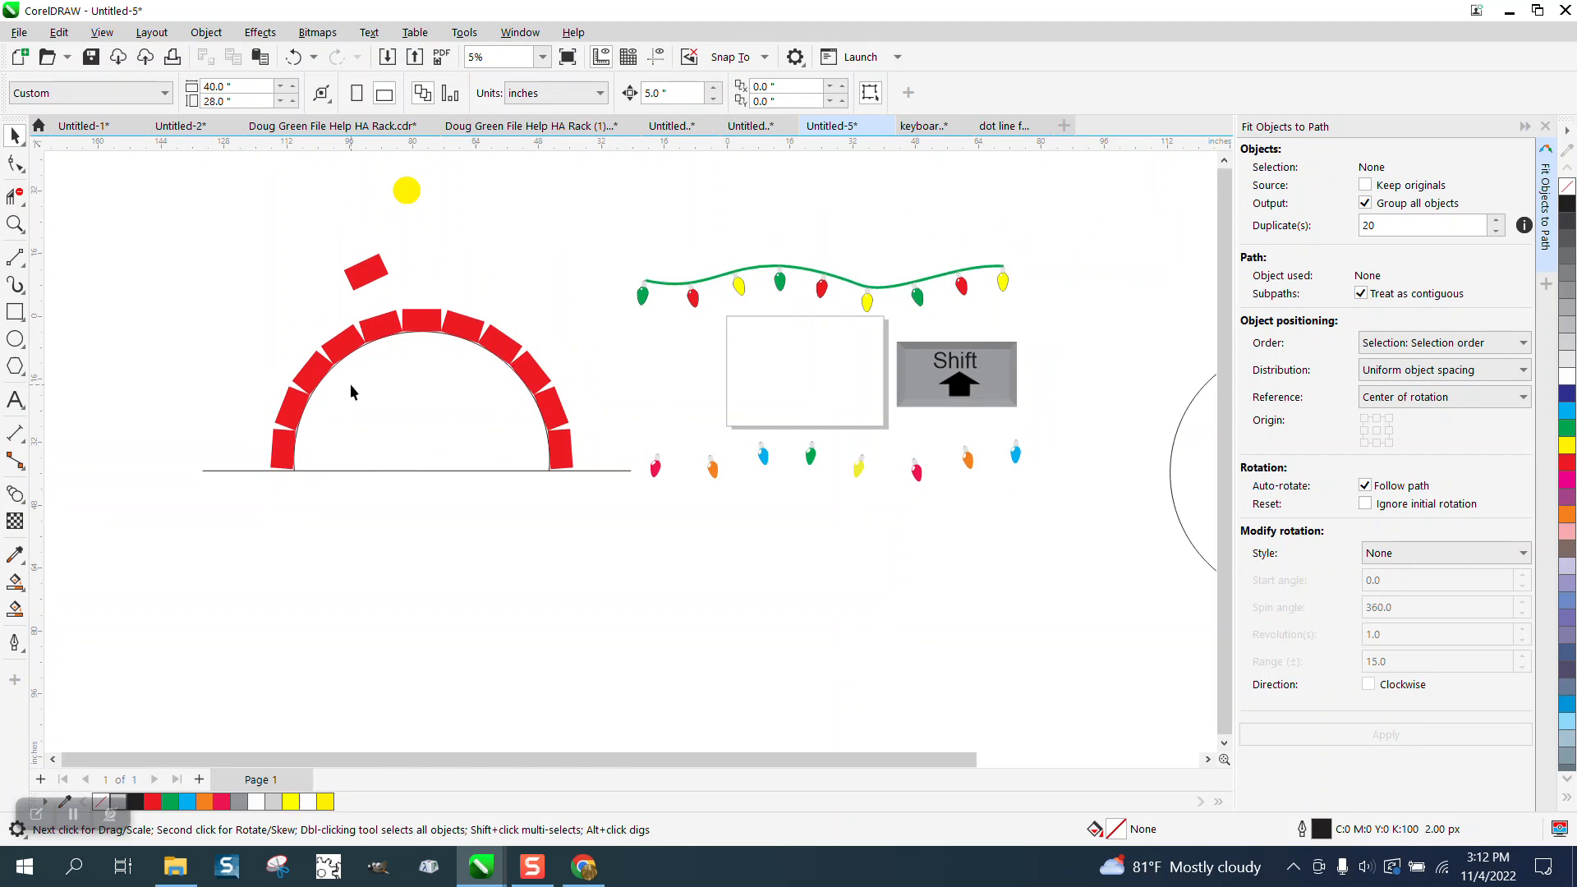
pyautogui.scroll(-1, 491, 378)
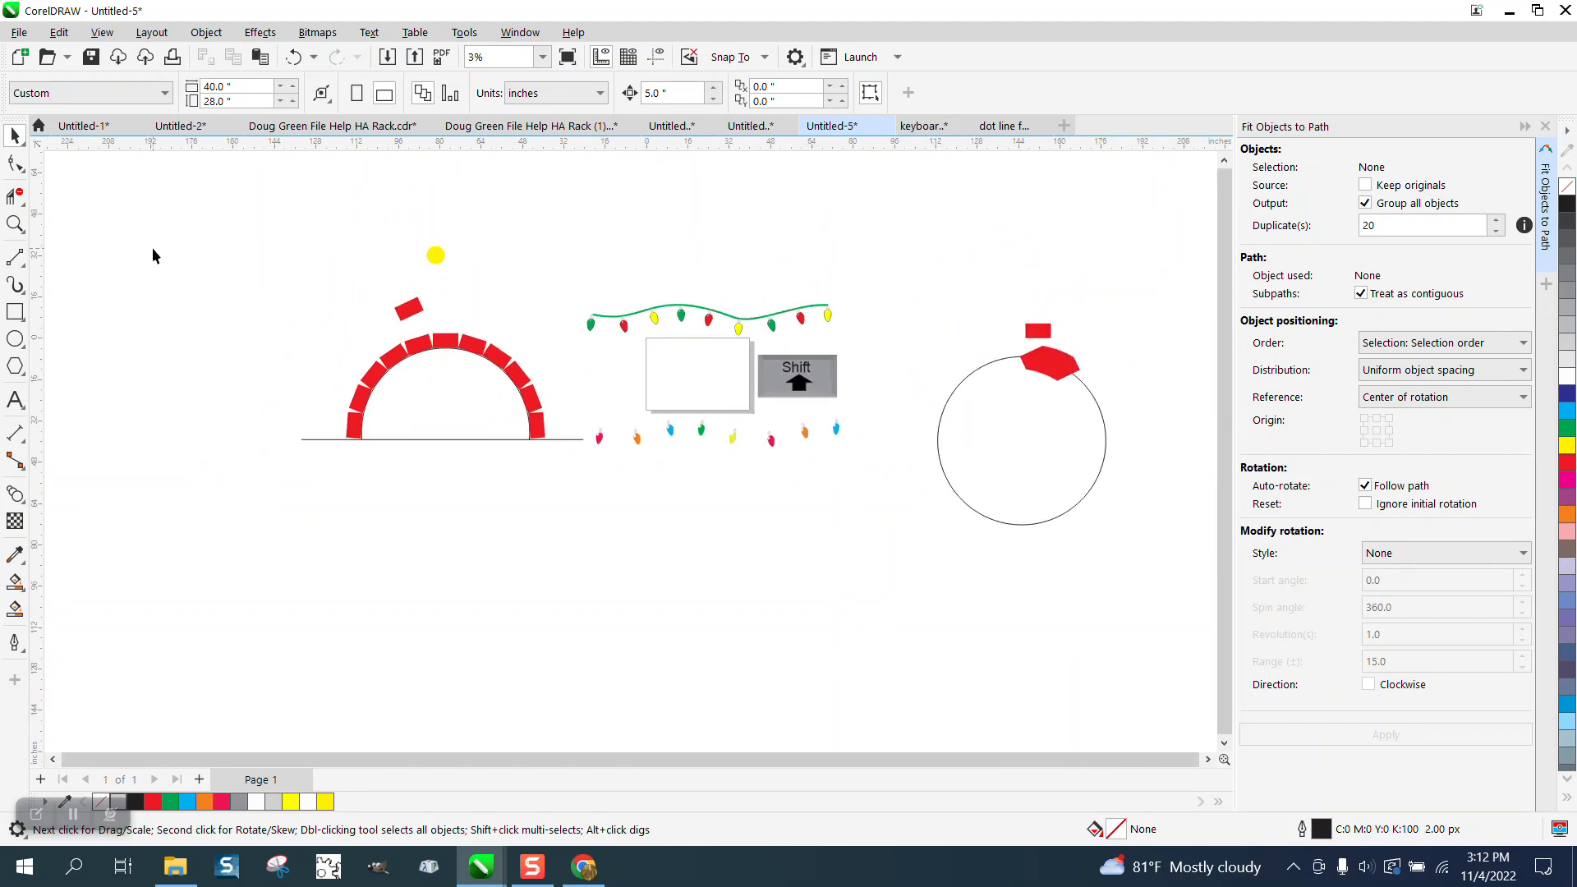
pyautogui.click(15, 338)
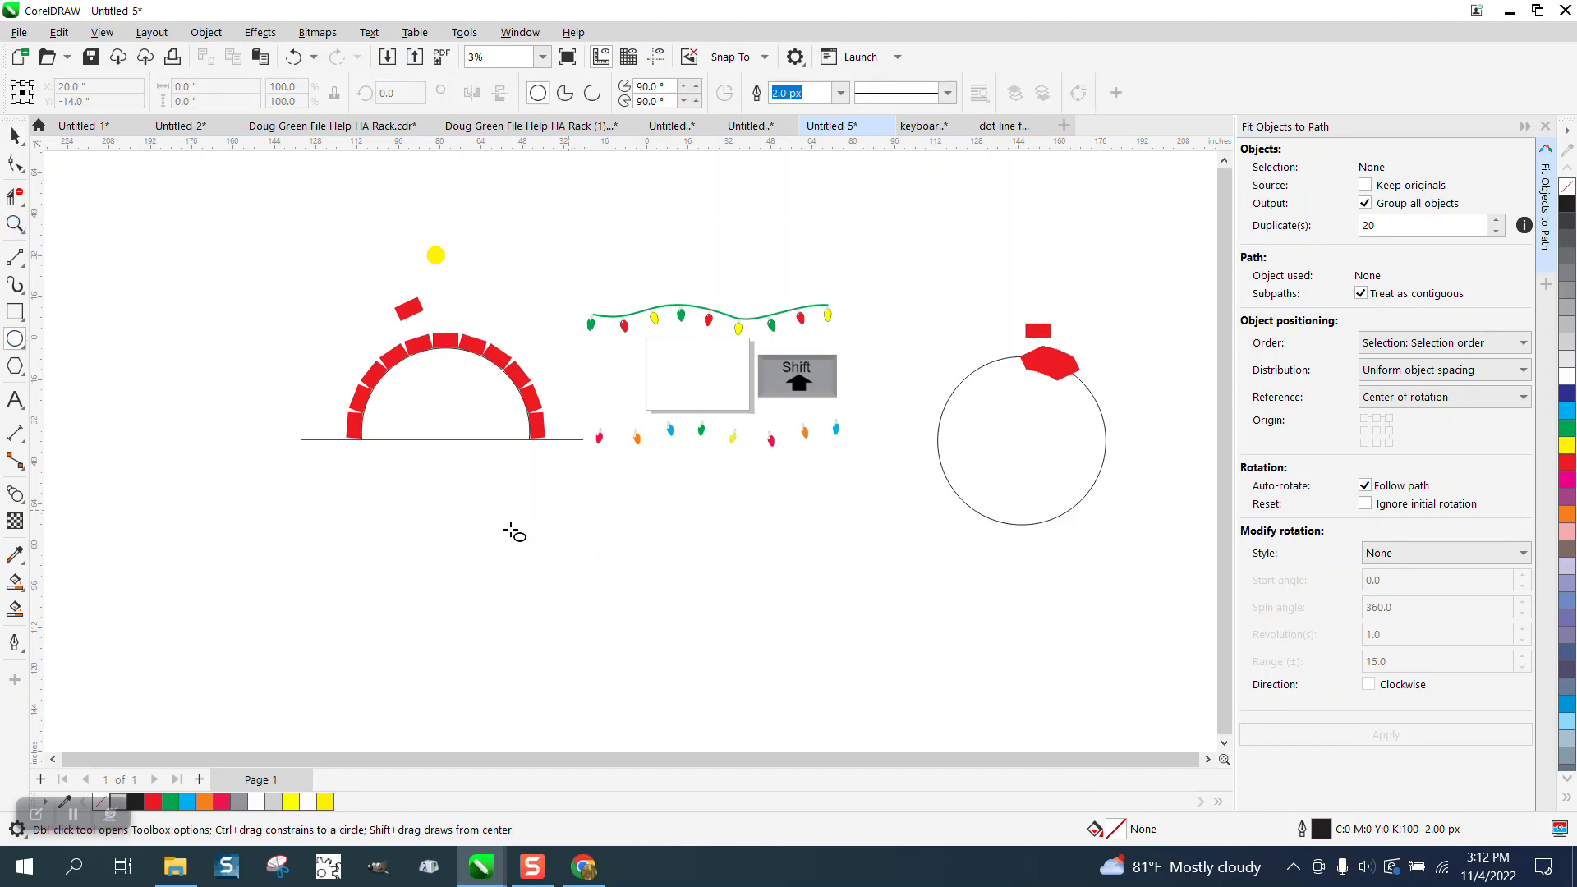
pyautogui.moveTo(568, 505)
pyautogui.mouseDown()
pyautogui.moveTo(352, 581)
pyautogui.moveTo(376, 579)
pyautogui.mouseUp()
pyautogui.click(15, 137)
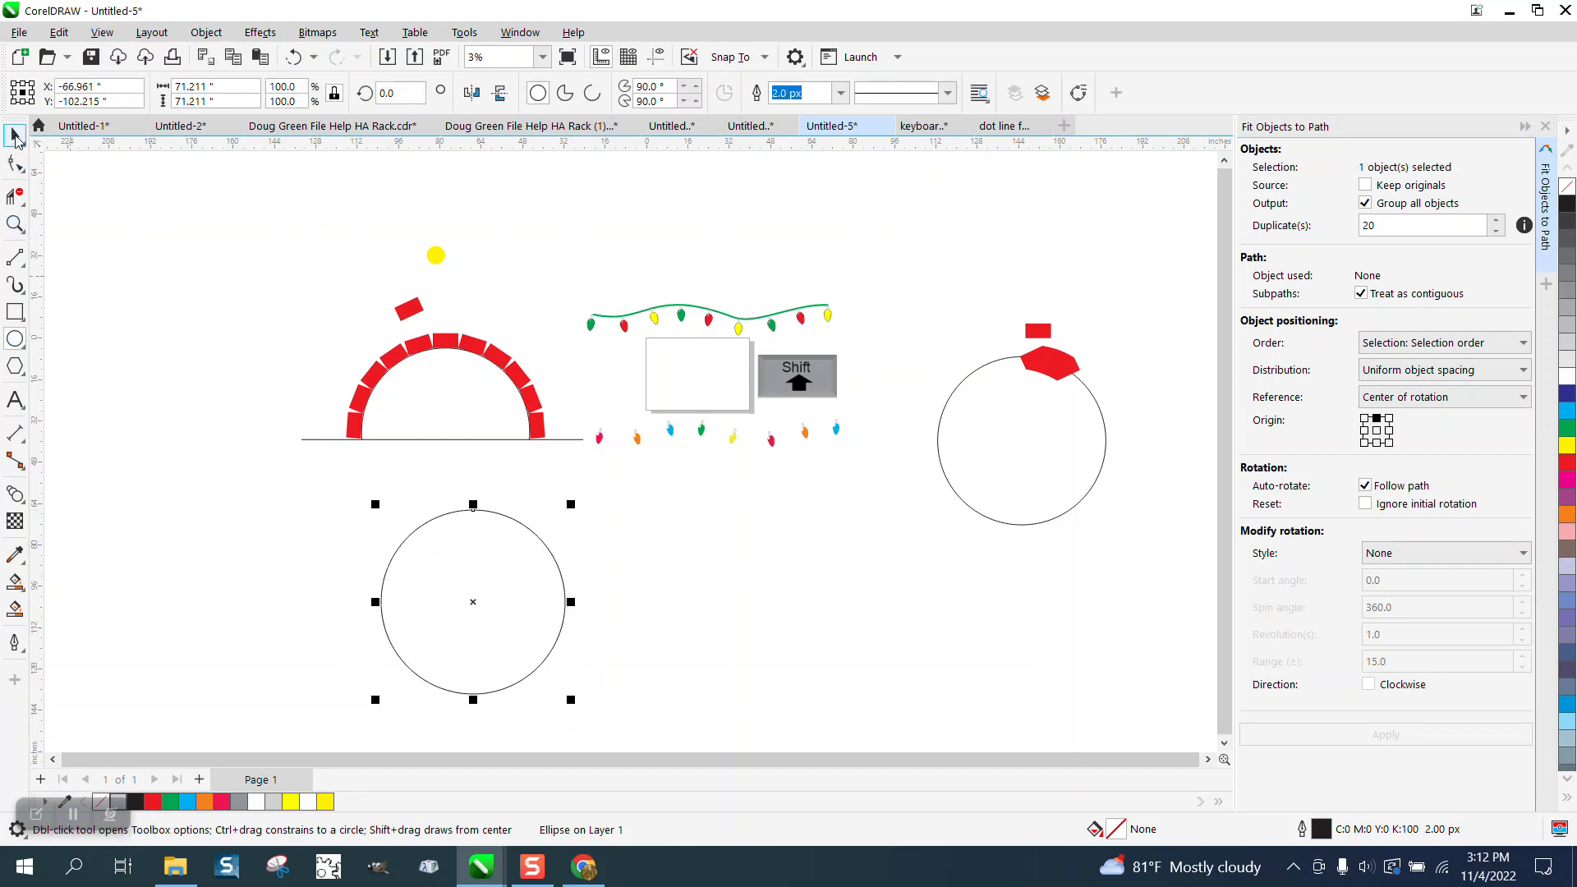
# Move the loose red rectangle and yellow circle to about X 87, Y -74 inches, and copy the new outline circle below the far circle.
pyautogui.moveTo(315, 224); pyautogui.dragTo(517, 327)
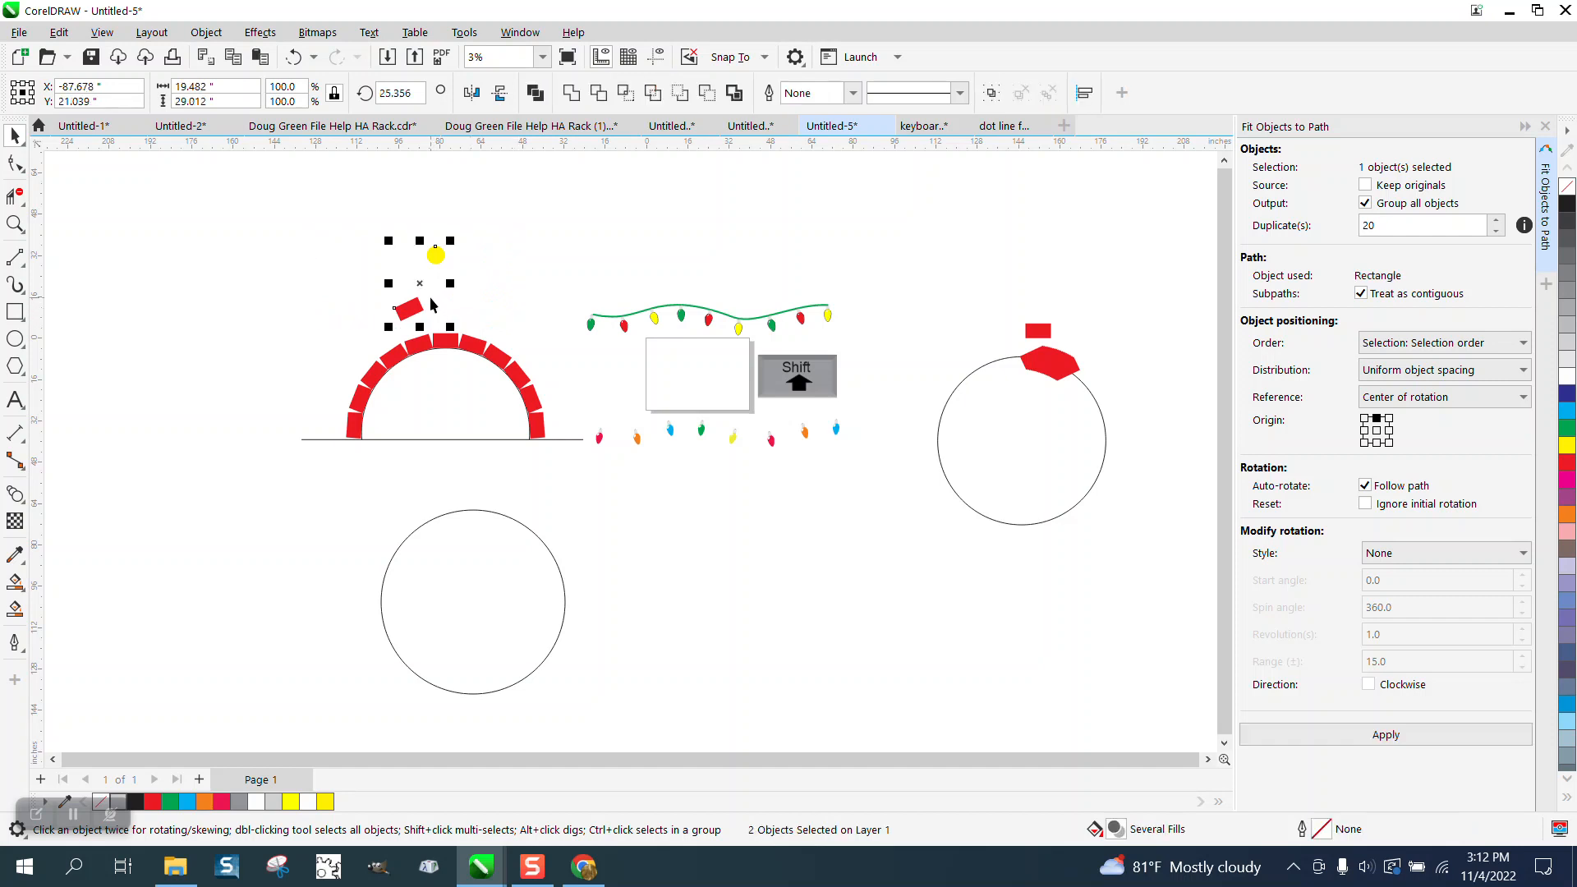
pyautogui.moveTo(419, 279); pyautogui.dragTo(871, 525)
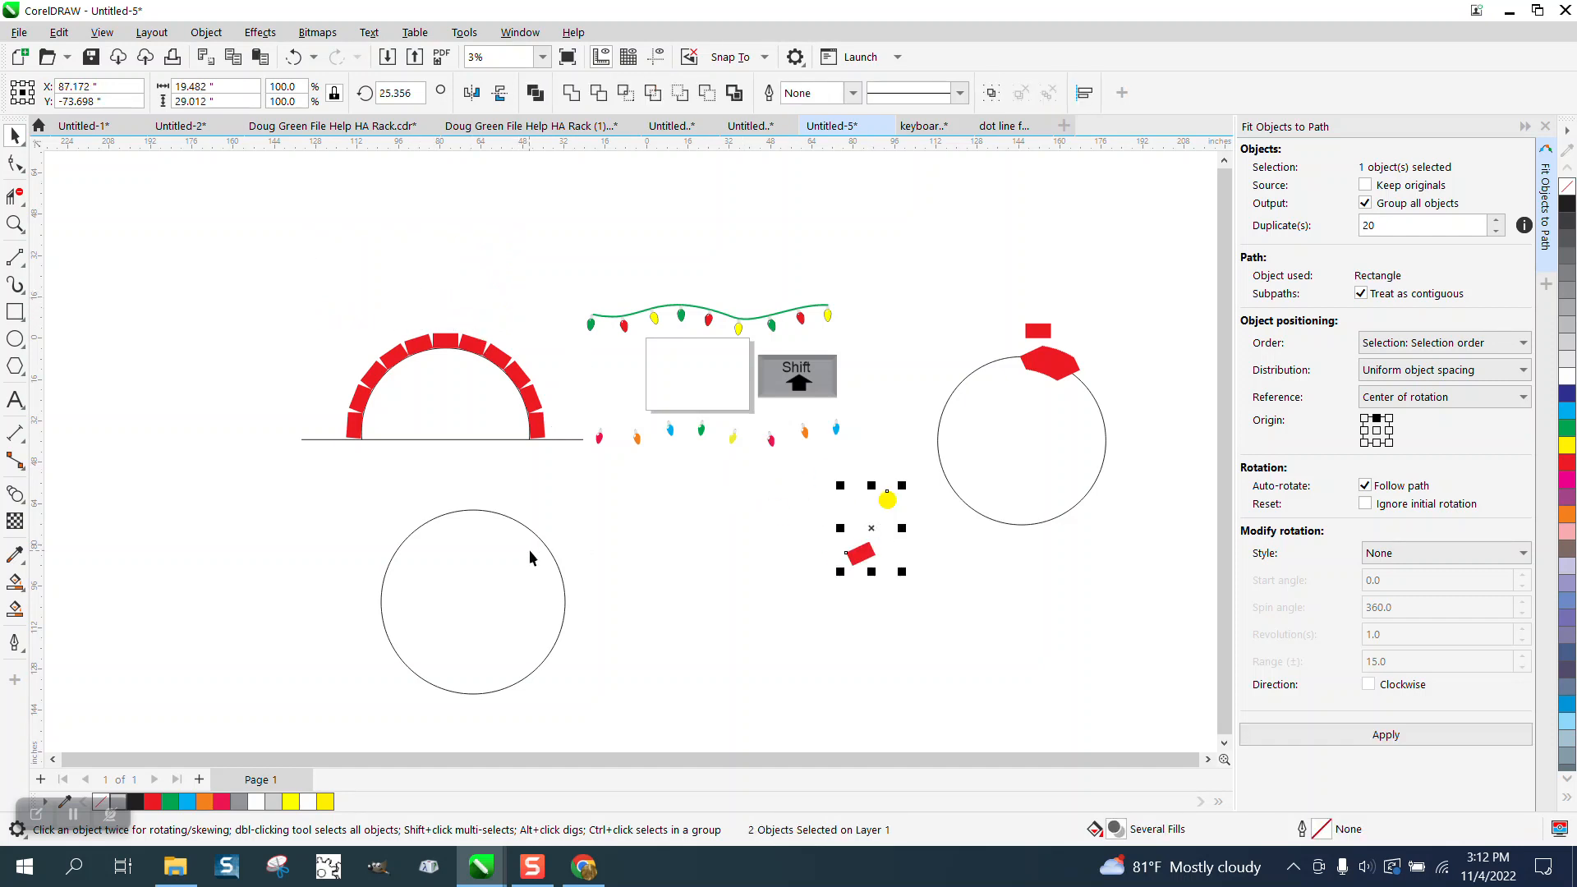
pyautogui.moveTo(530, 558); pyautogui.dragTo(578, 540)
pyautogui.moveTo(534, 593); pyautogui.dragTo(1016, 631)
# Blend the loose red rectangle and the yellow circle with 20 steps.
pyautogui.moveTo(812, 460); pyautogui.dragTo(934, 566)
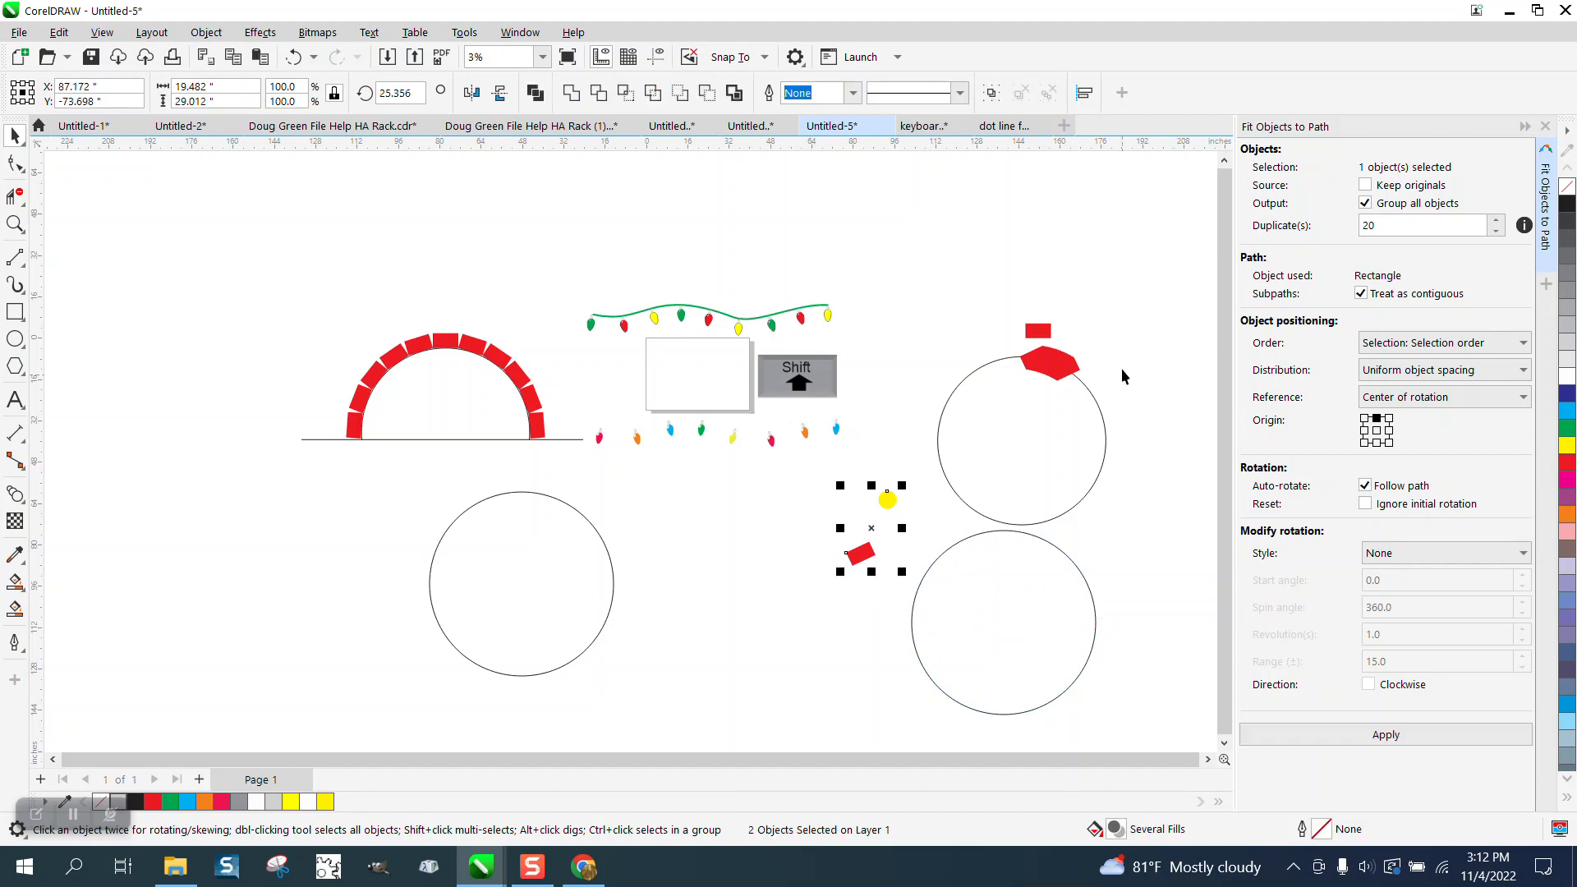
pyautogui.click(259, 33)
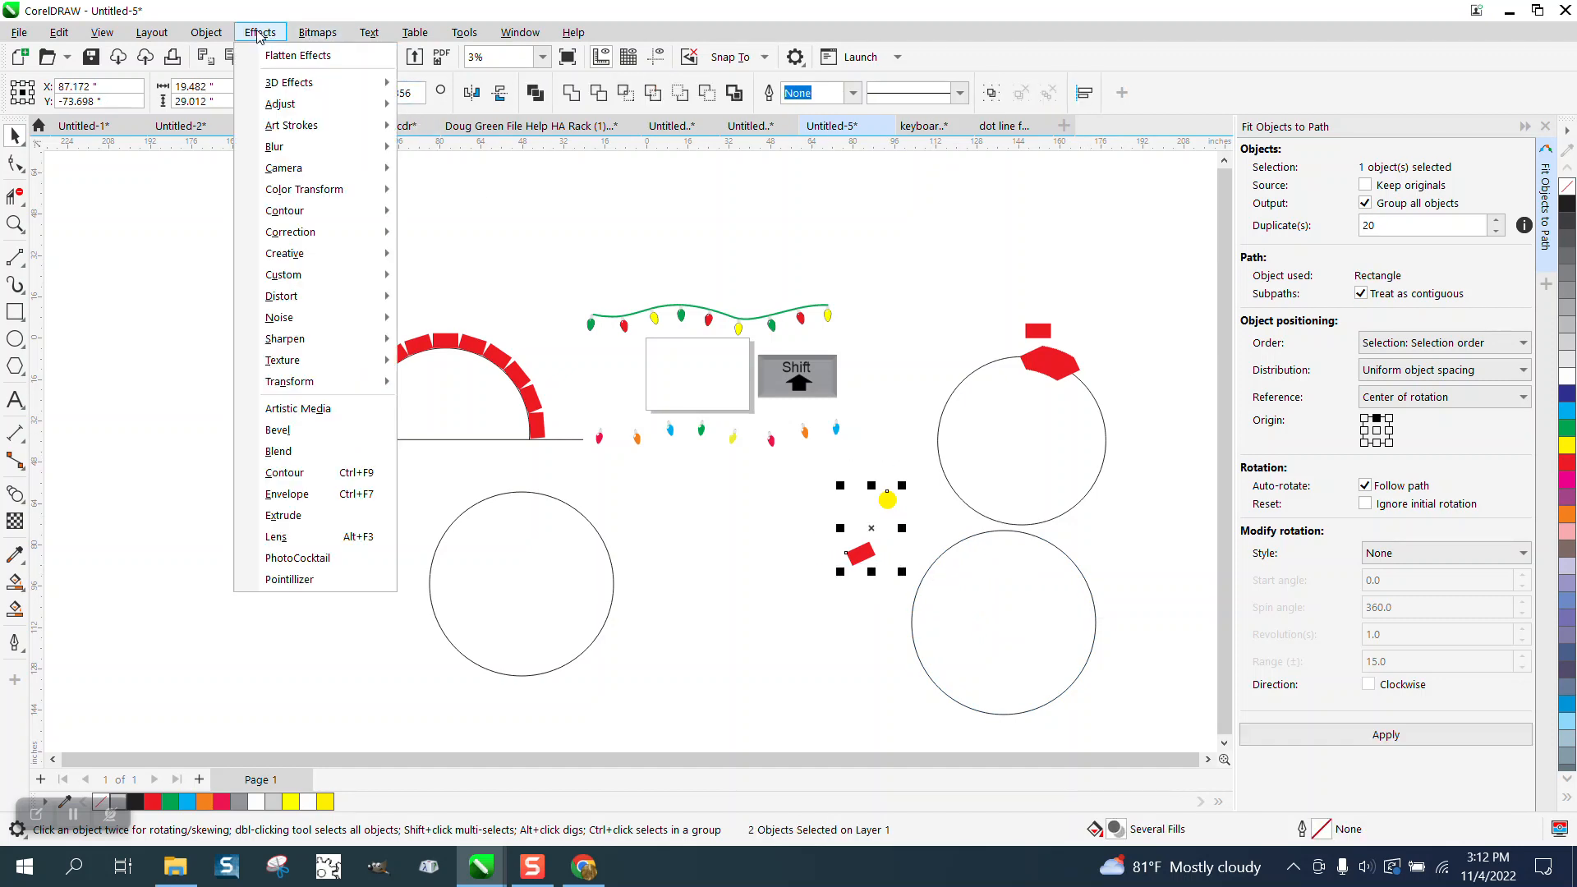
pyautogui.click(276, 451)
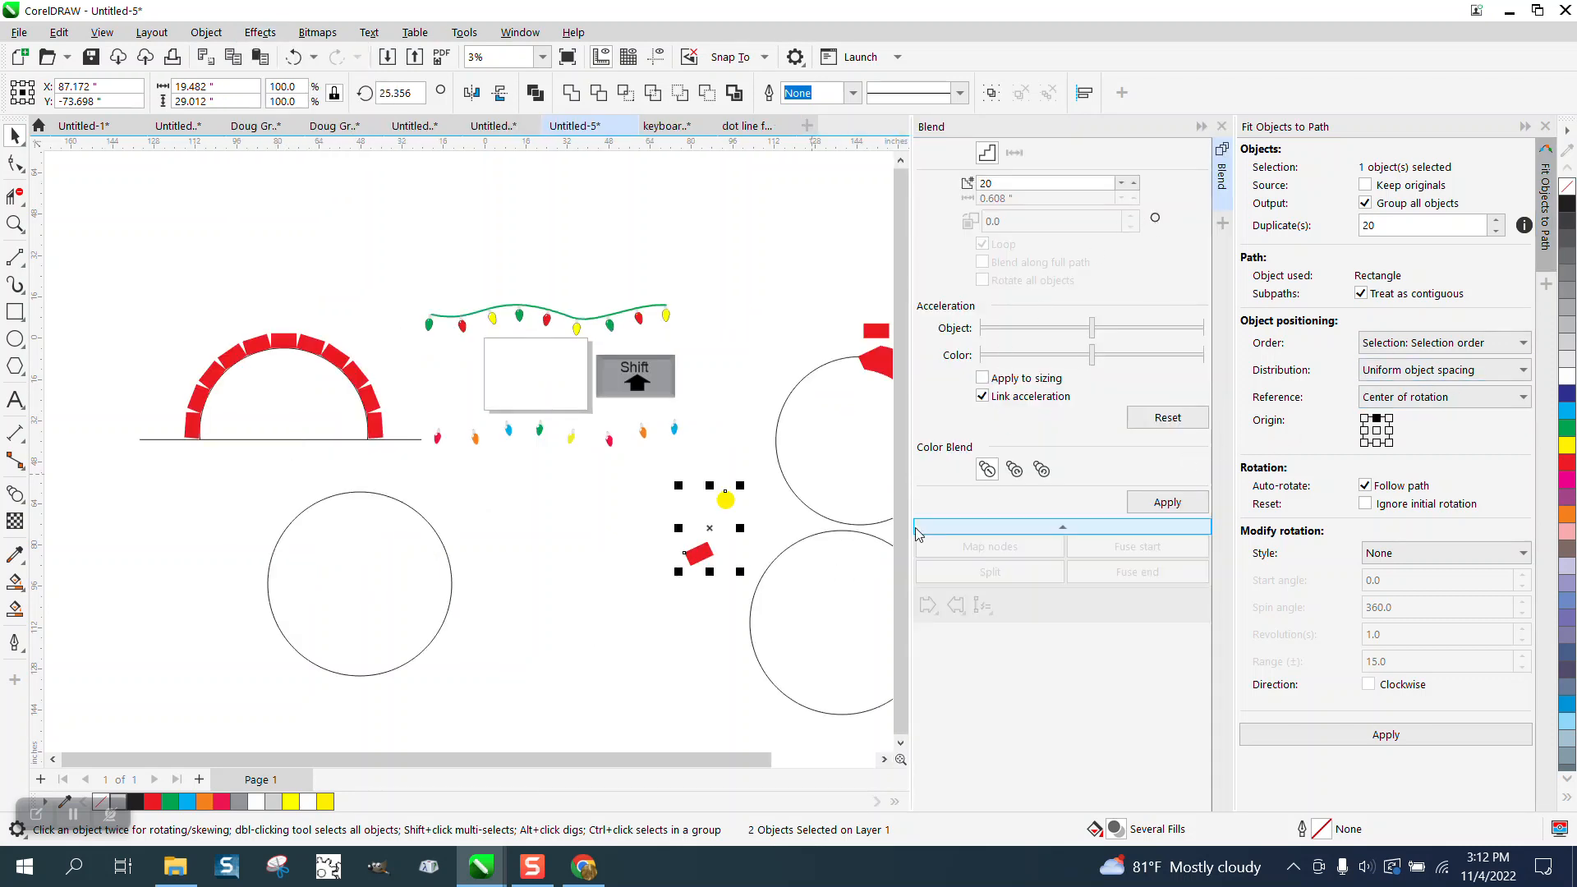
pyautogui.click(1184, 503)
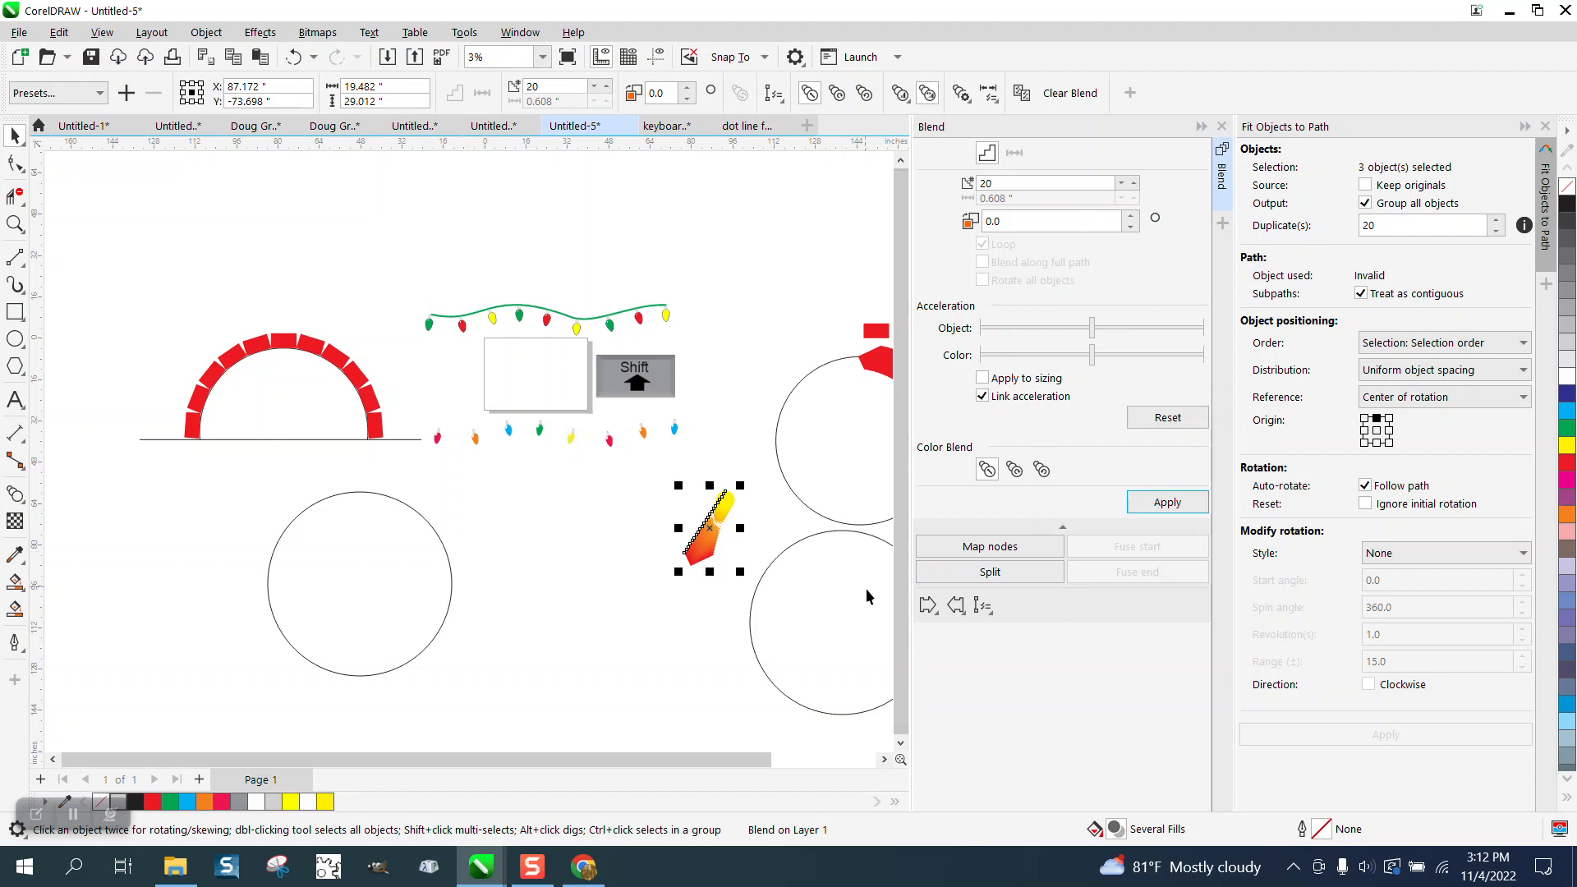
# Attach the rectangle-to-circle blend to the copied outline circle as its new path.
pyautogui.click(956, 606)
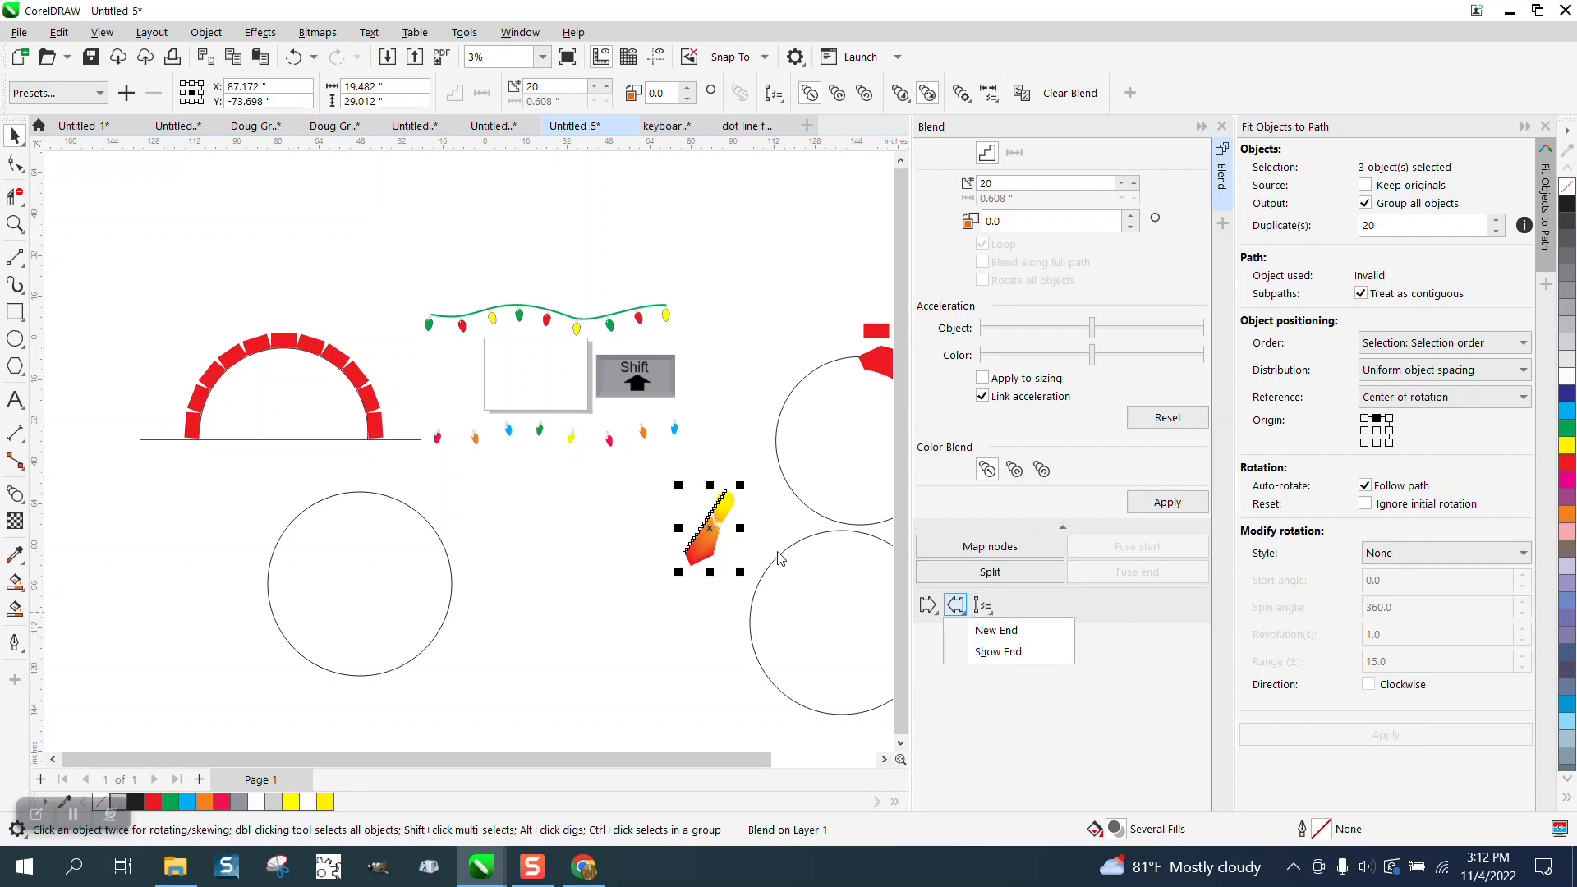
pyautogui.click(924, 615)
pyautogui.click(981, 614)
pyautogui.click(989, 615)
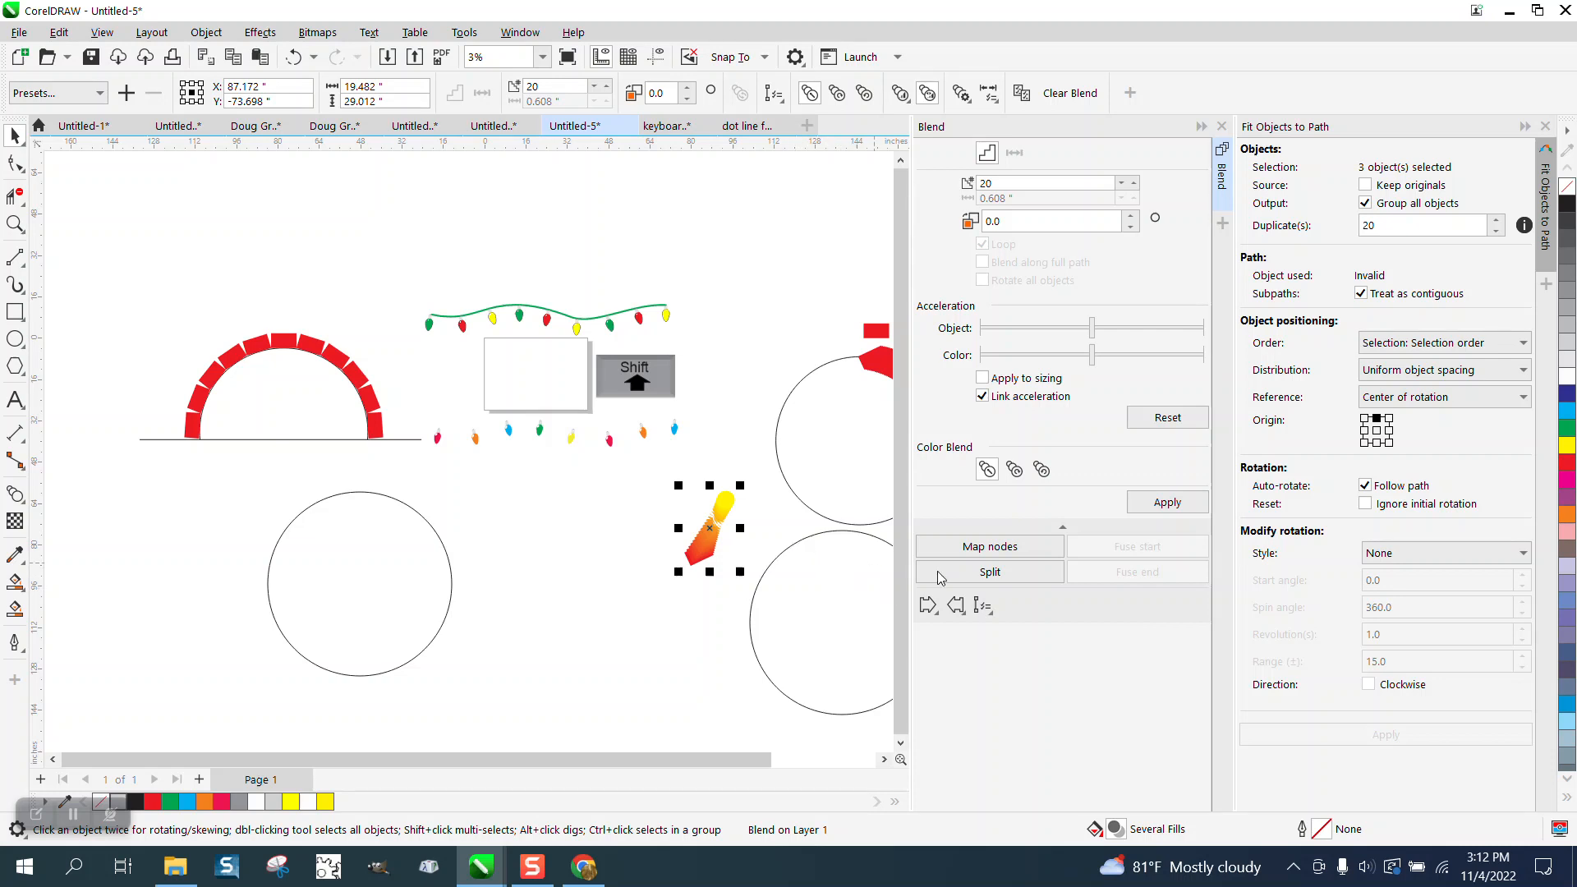
pyautogui.click(983, 606)
pyautogui.click(1021, 631)
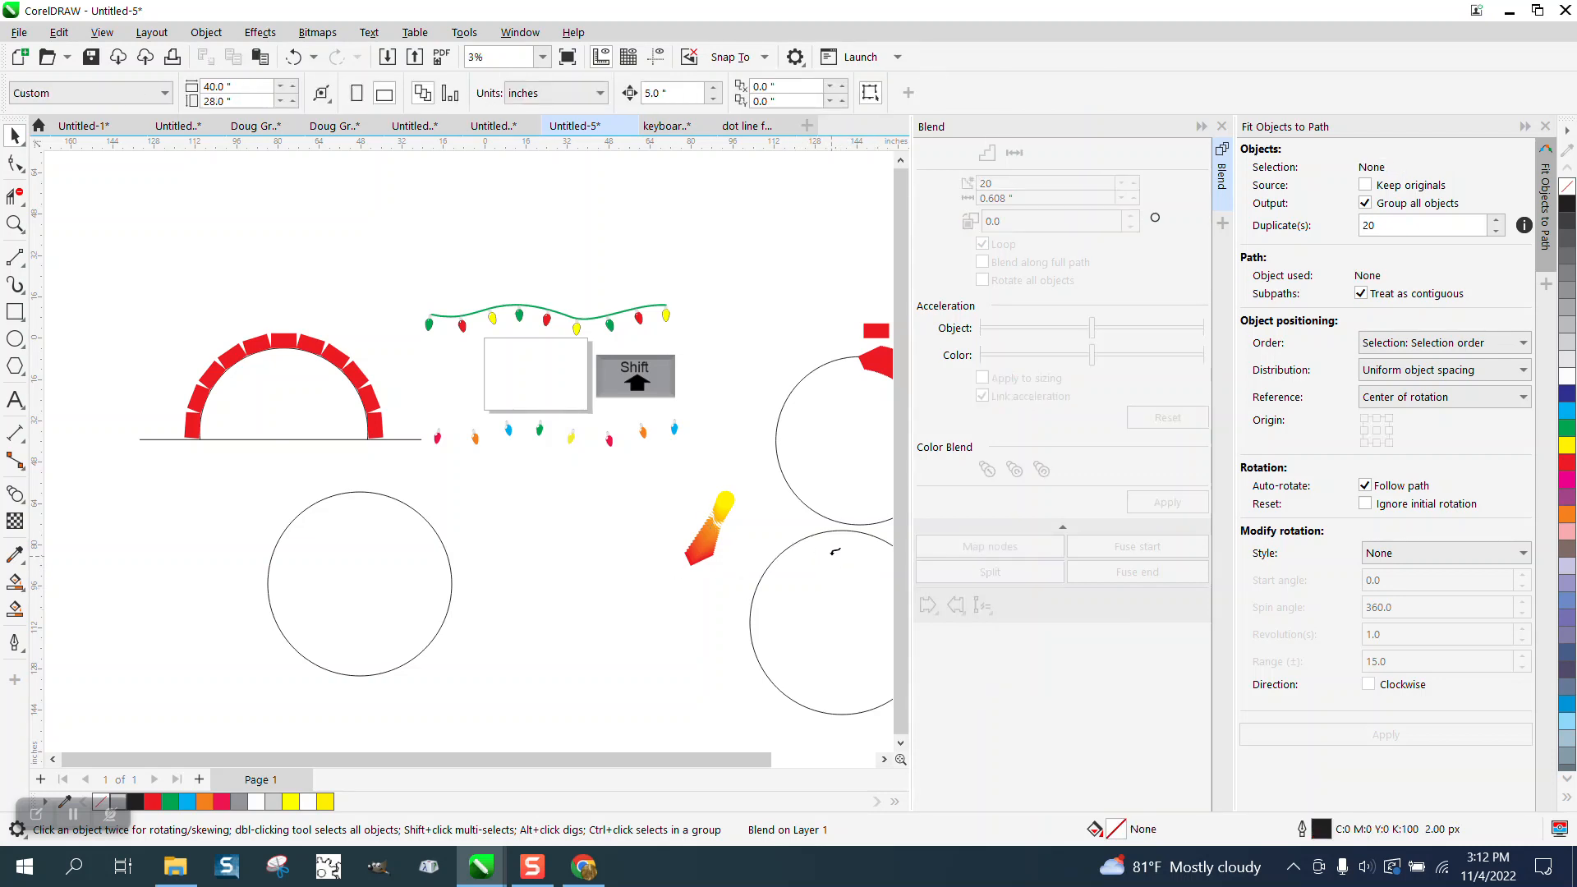
pyautogui.click(819, 534)
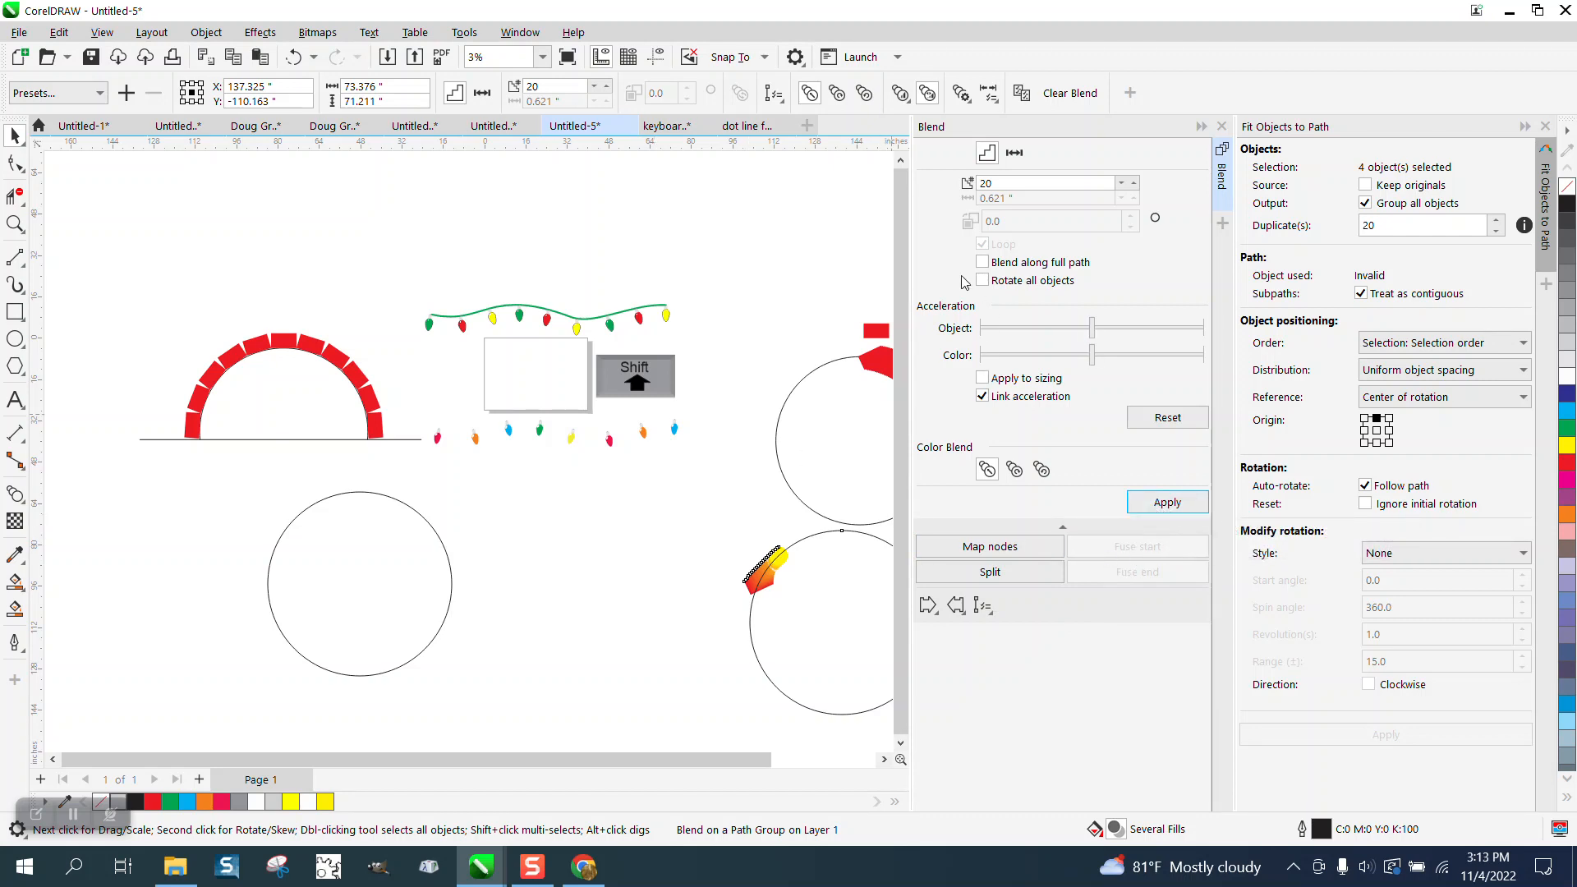
# Try spreading the blend along the full path of the copied circle, inspect the shapes, and undo the whole blend.
pyautogui.click(982, 261)
pyautogui.click(1170, 501)
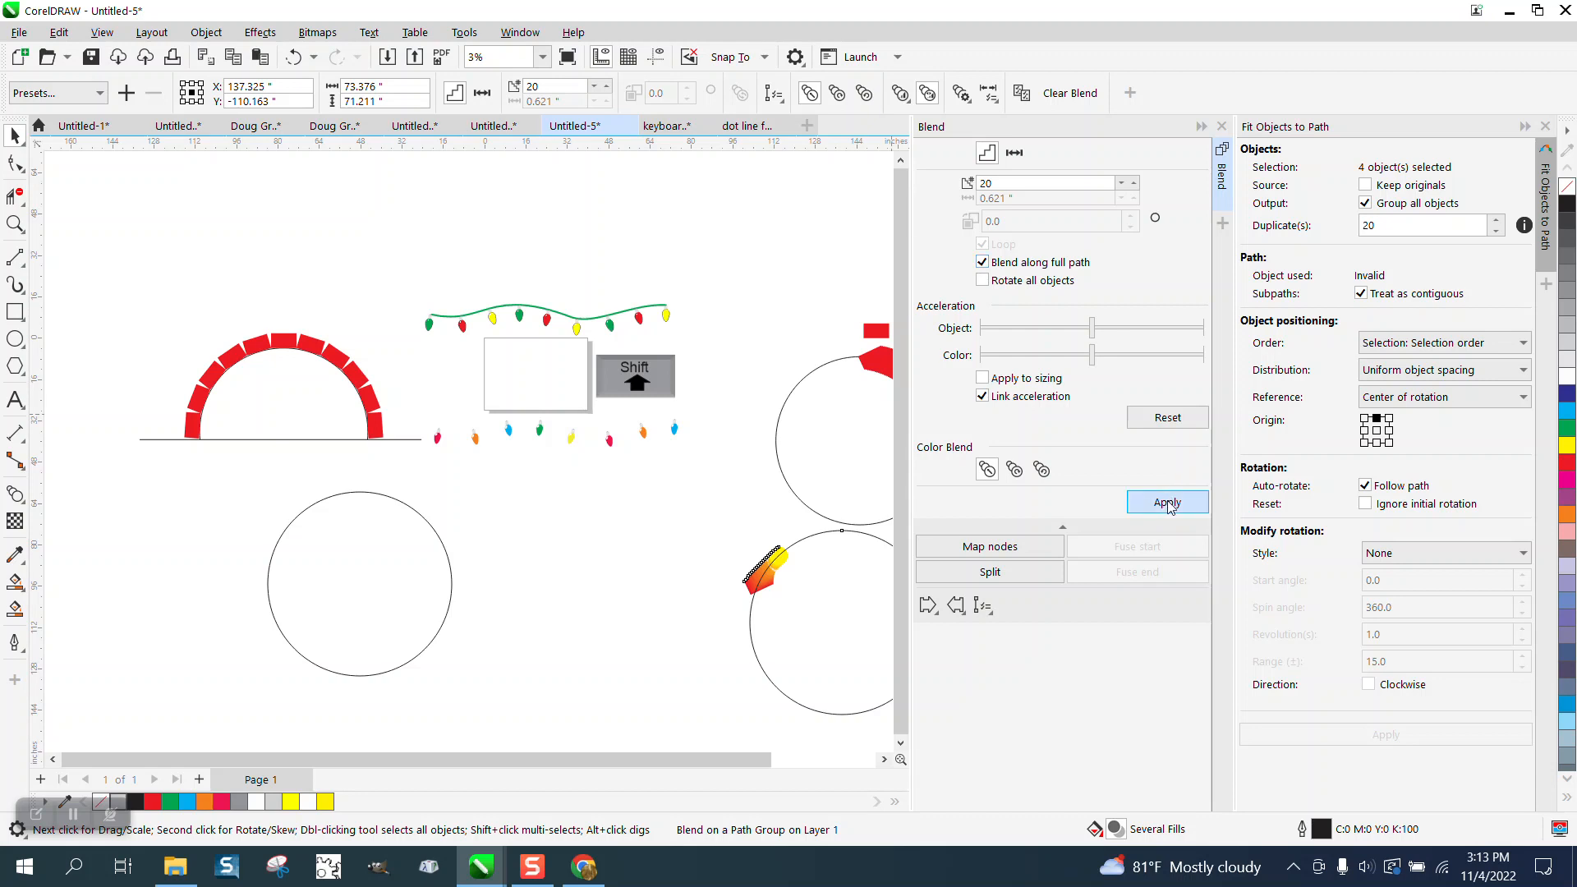
pyautogui.click(15, 224)
pyautogui.scroll(-1, 598, 508)
pyautogui.moveTo(699, 534); pyautogui.dragTo(1031, 691)
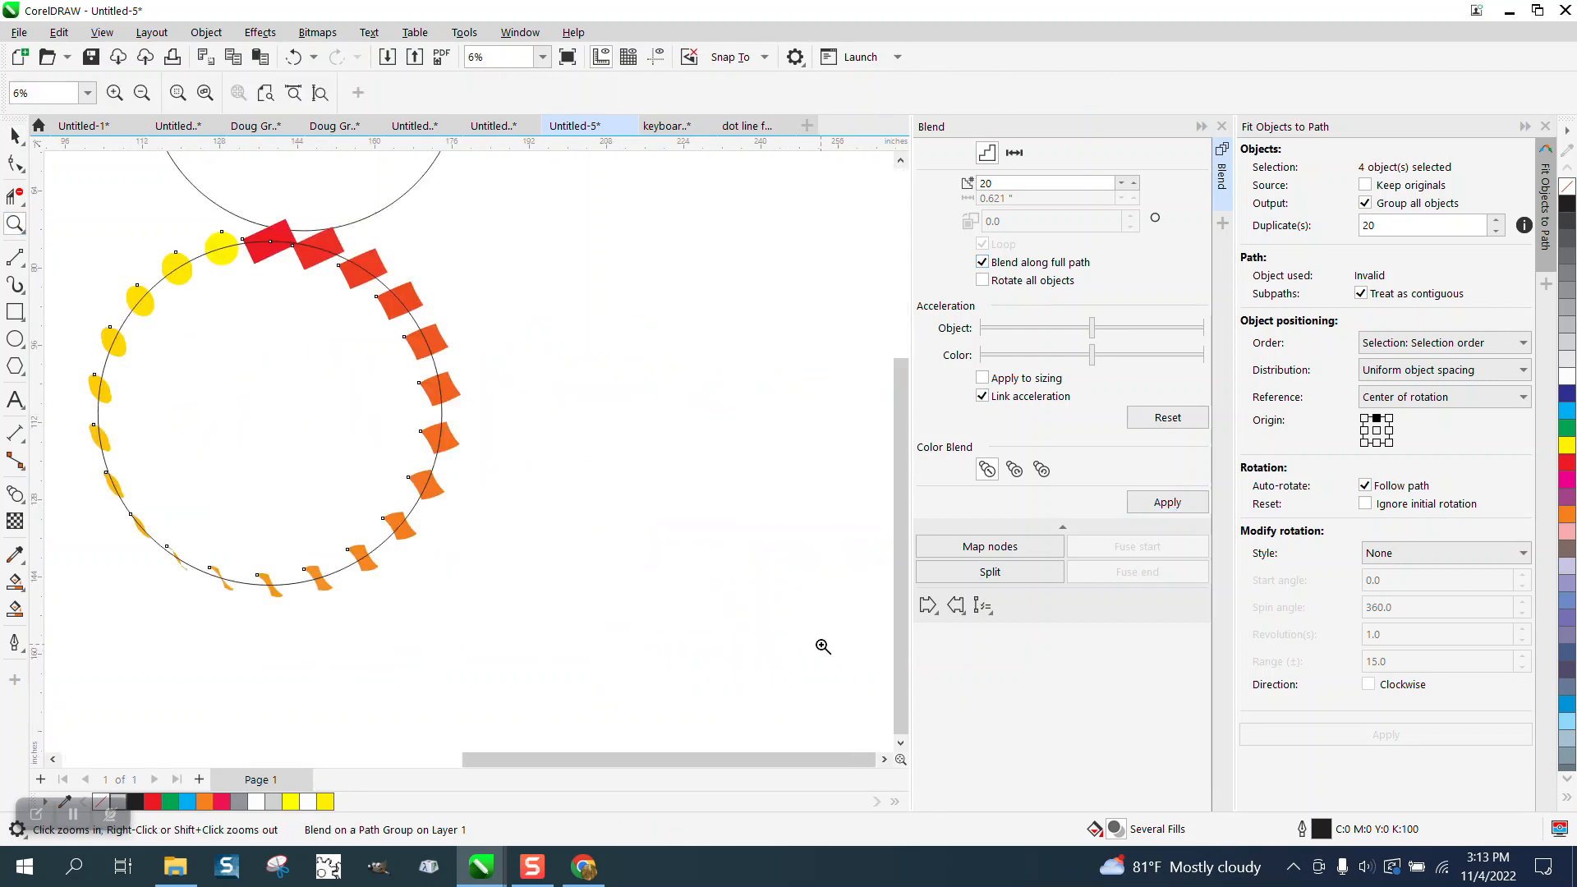
pyautogui.scroll(3, 820, 644)
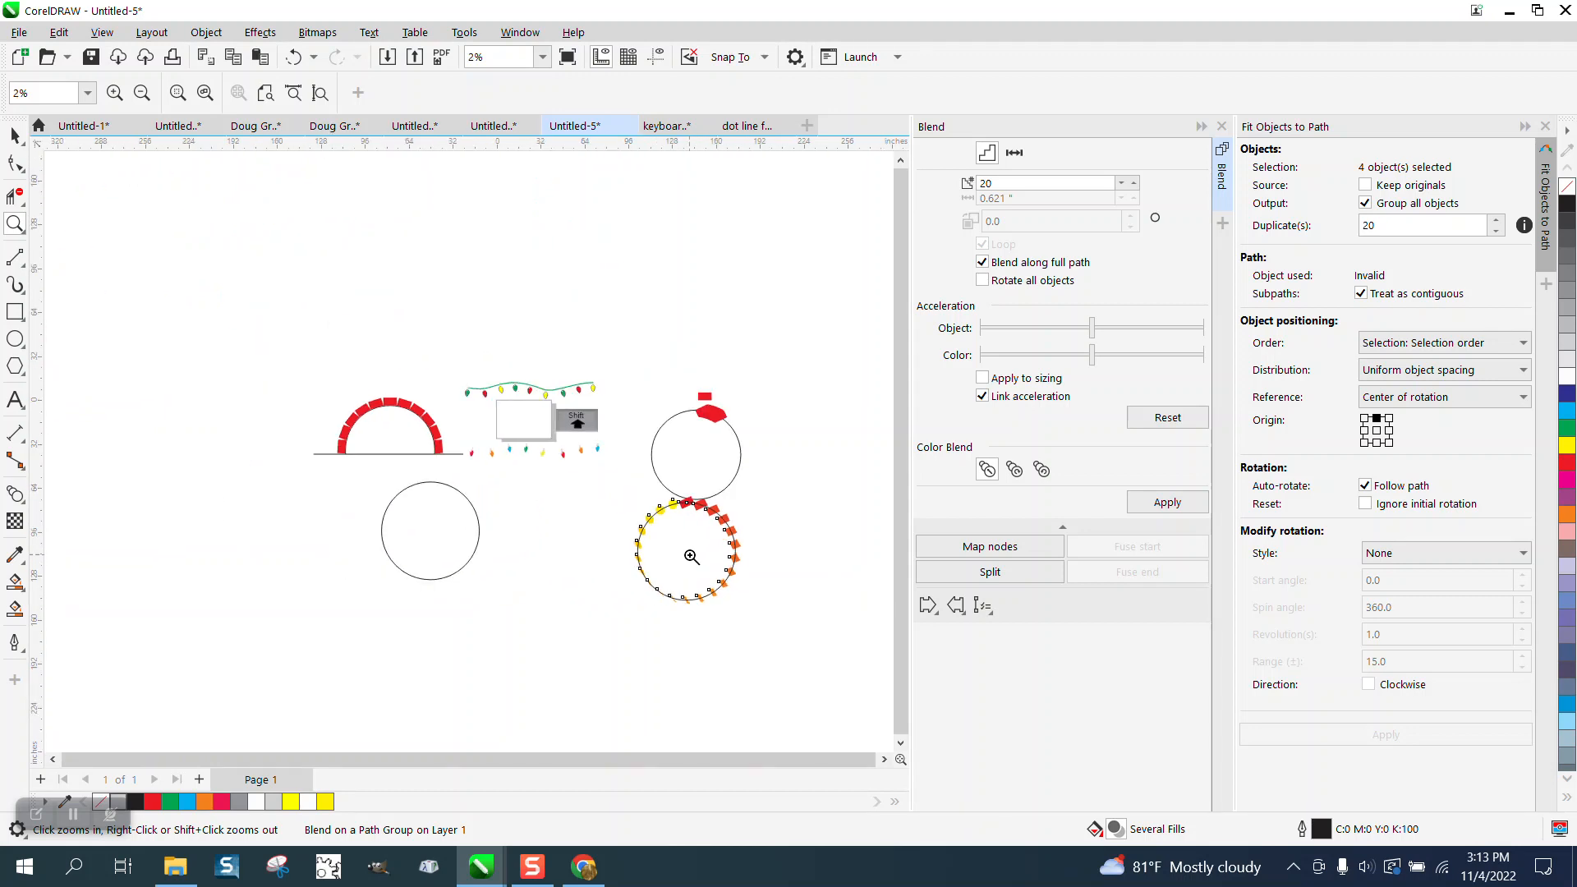
pyautogui.click(294, 57)
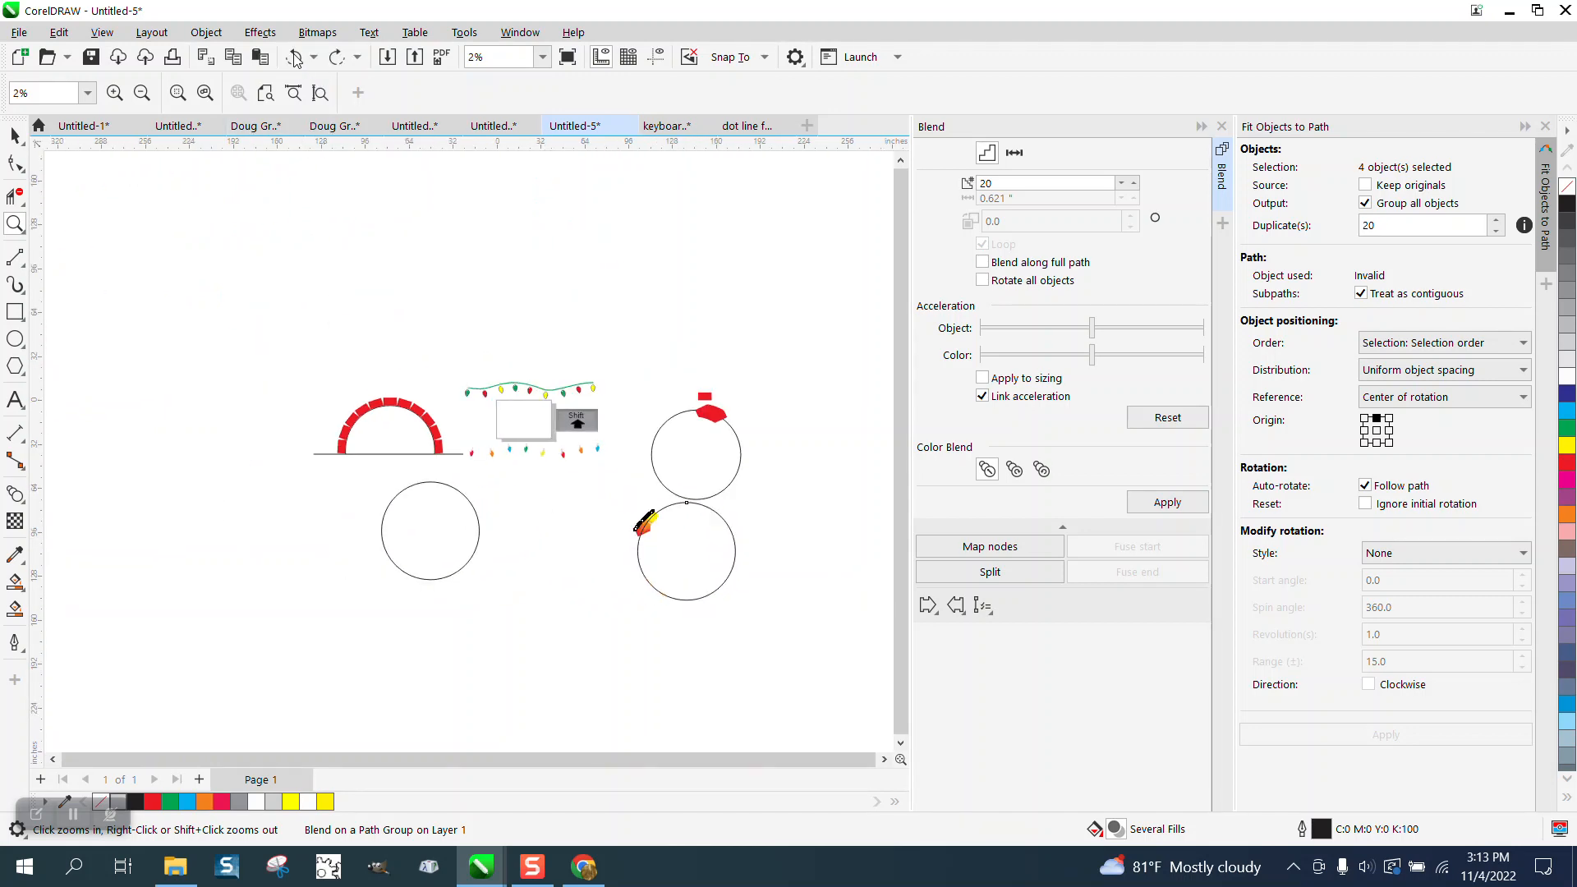
pyautogui.click(294, 58)
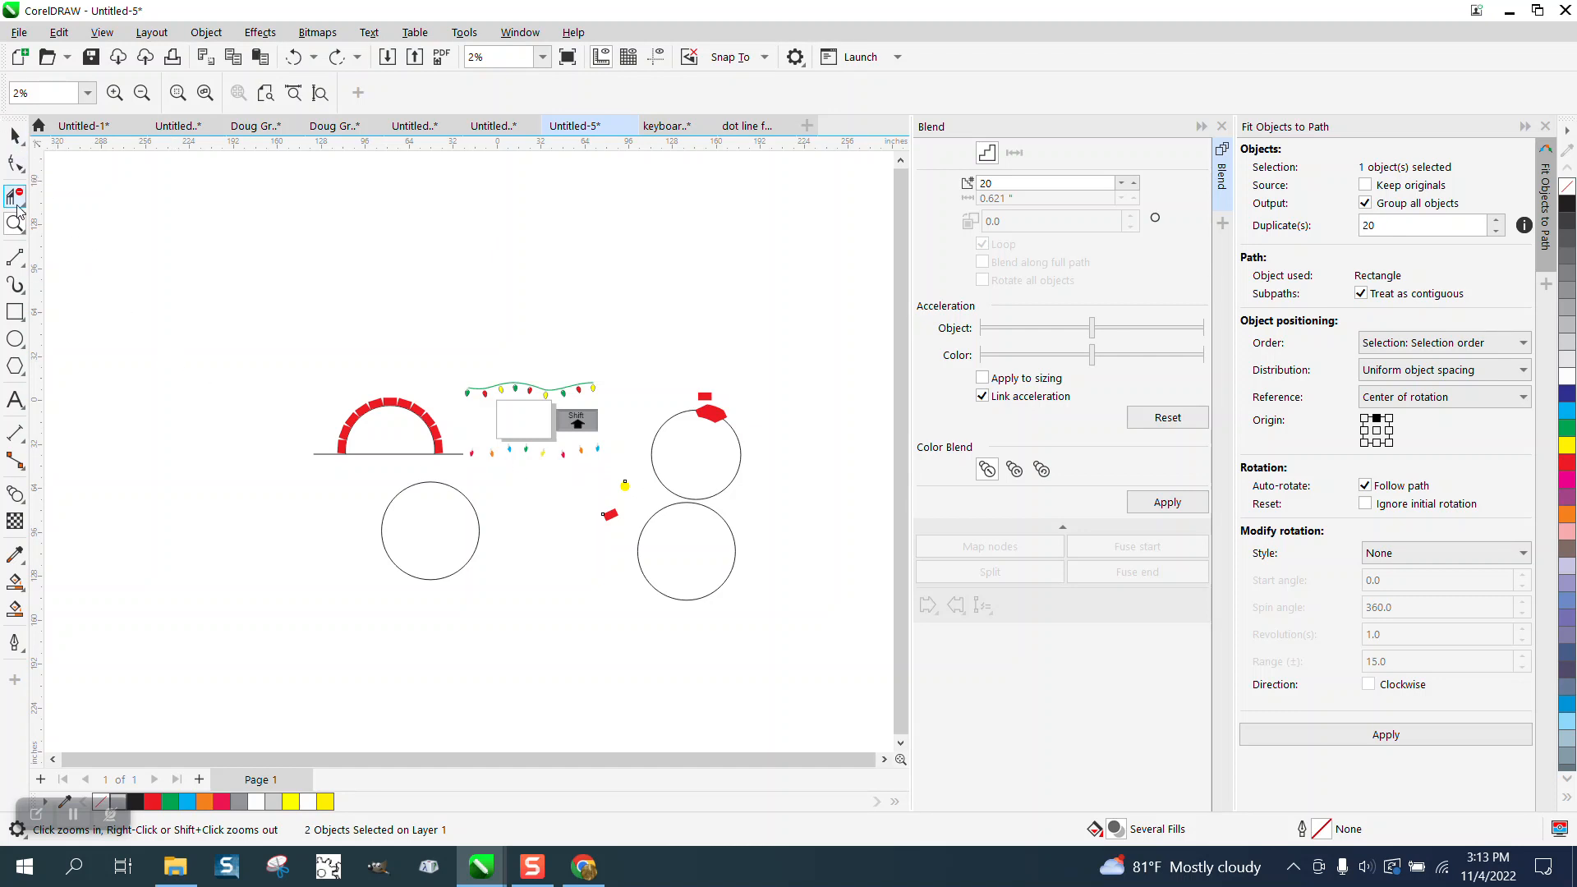
# Move the red rectangle and yellow circle beside the outline circle below the arch, at about X 13, Y -73 inches.
pyautogui.moveTo(334, 482); pyautogui.dragTo(874, 651)
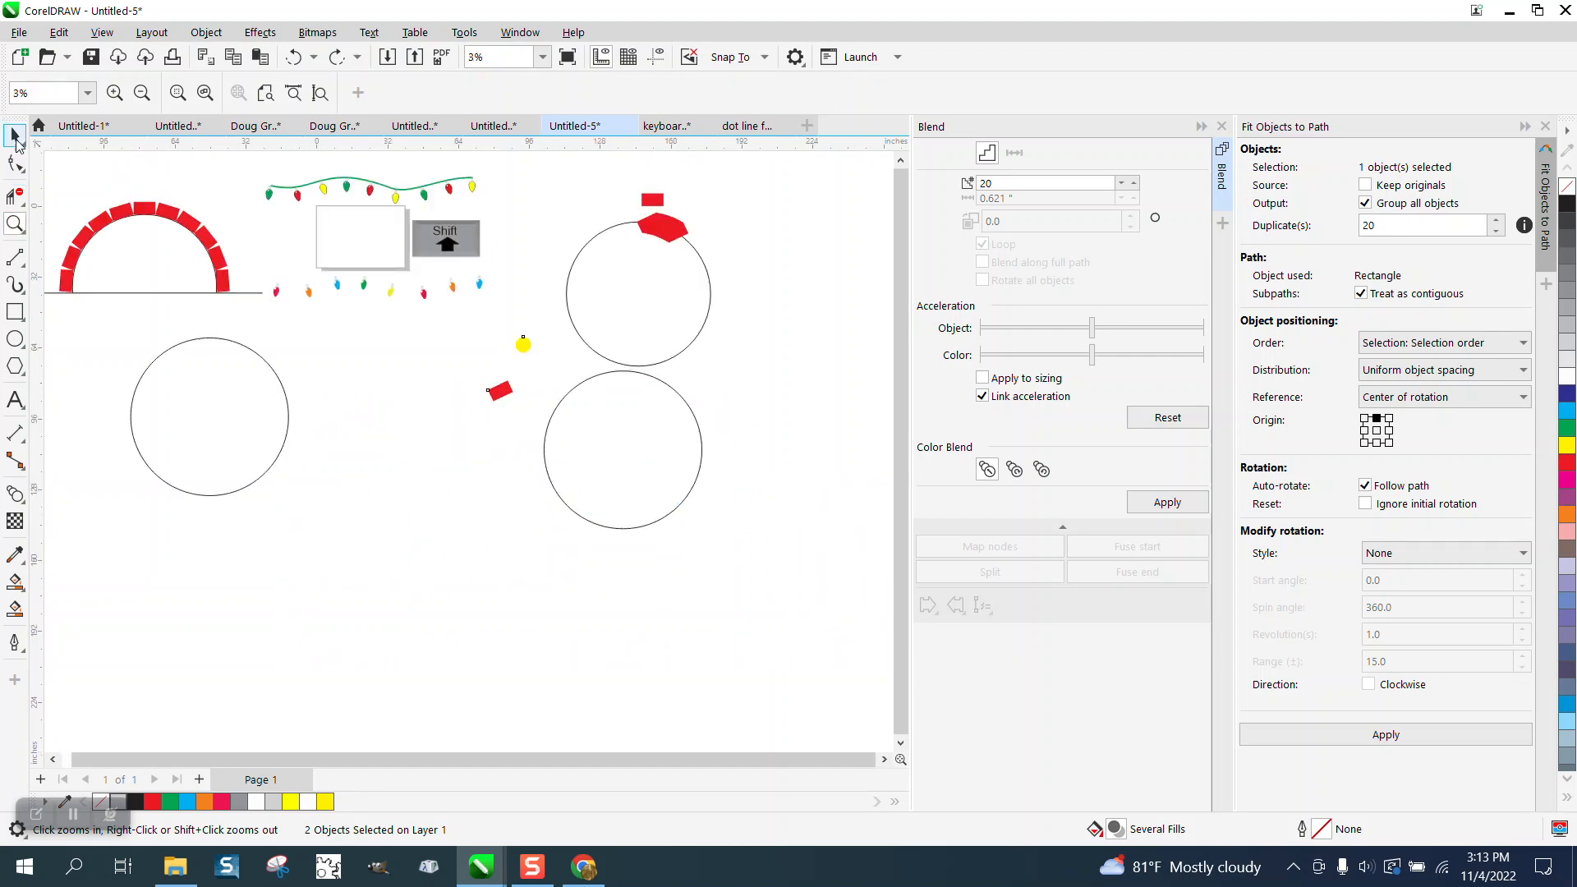
pyautogui.click(15, 136)
pyautogui.scroll(-1, 476, 332)
pyautogui.moveTo(518, 378); pyautogui.dragTo(399, 369)
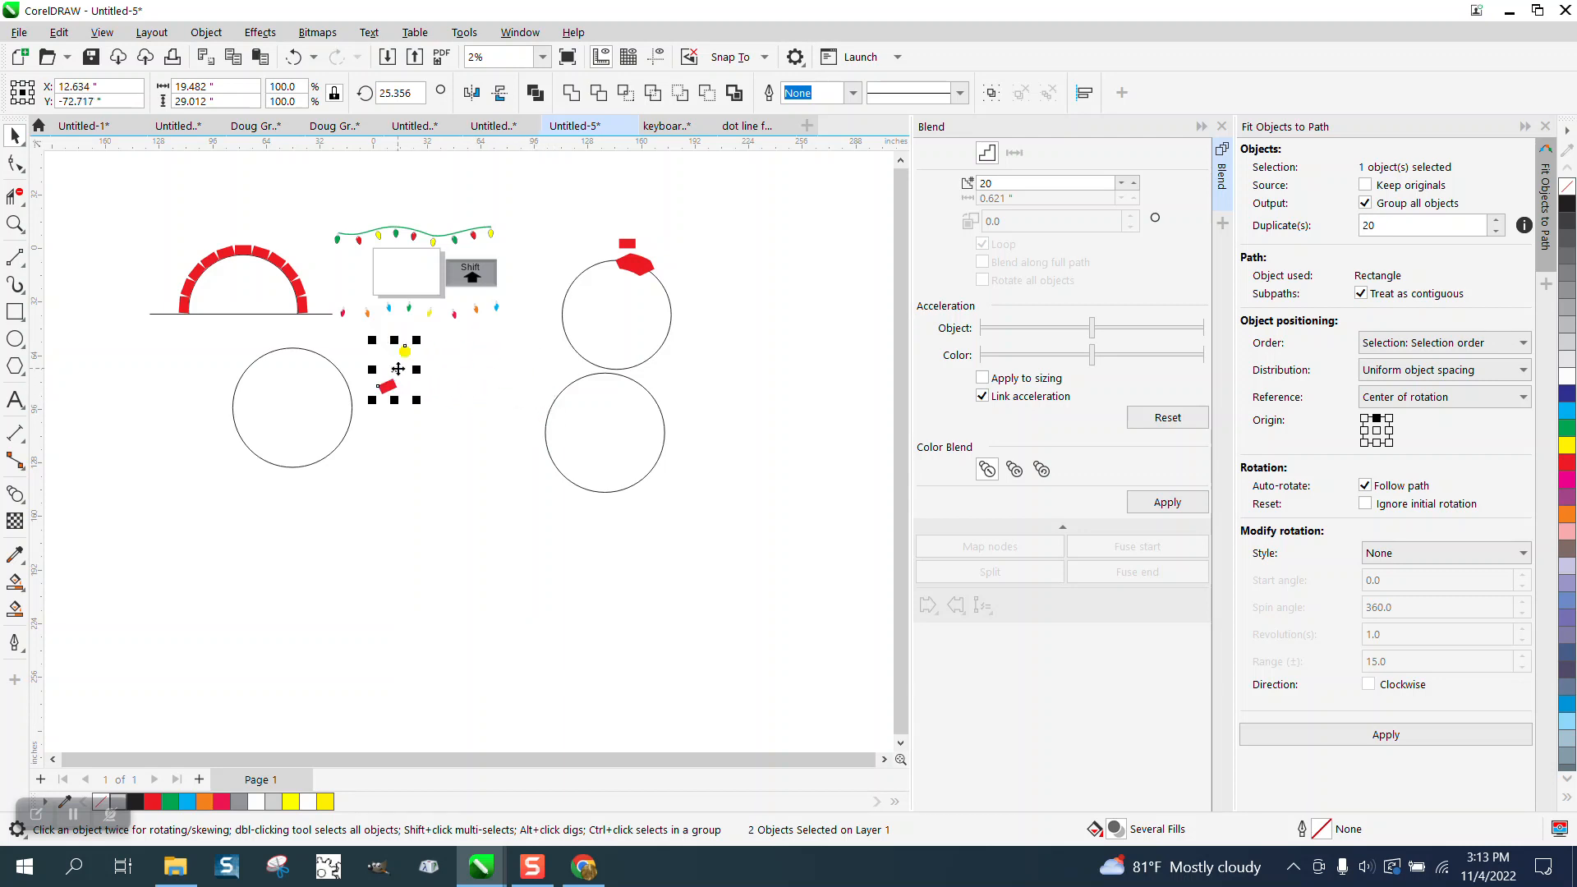
# Fit the rectangle and yellow circle to the outline circle below the arch with 20 duplicates and Ignore initial rotation enabled.
pyautogui.keyDown('shift'); pyautogui.click(349, 392); pyautogui.keyUp('shift')
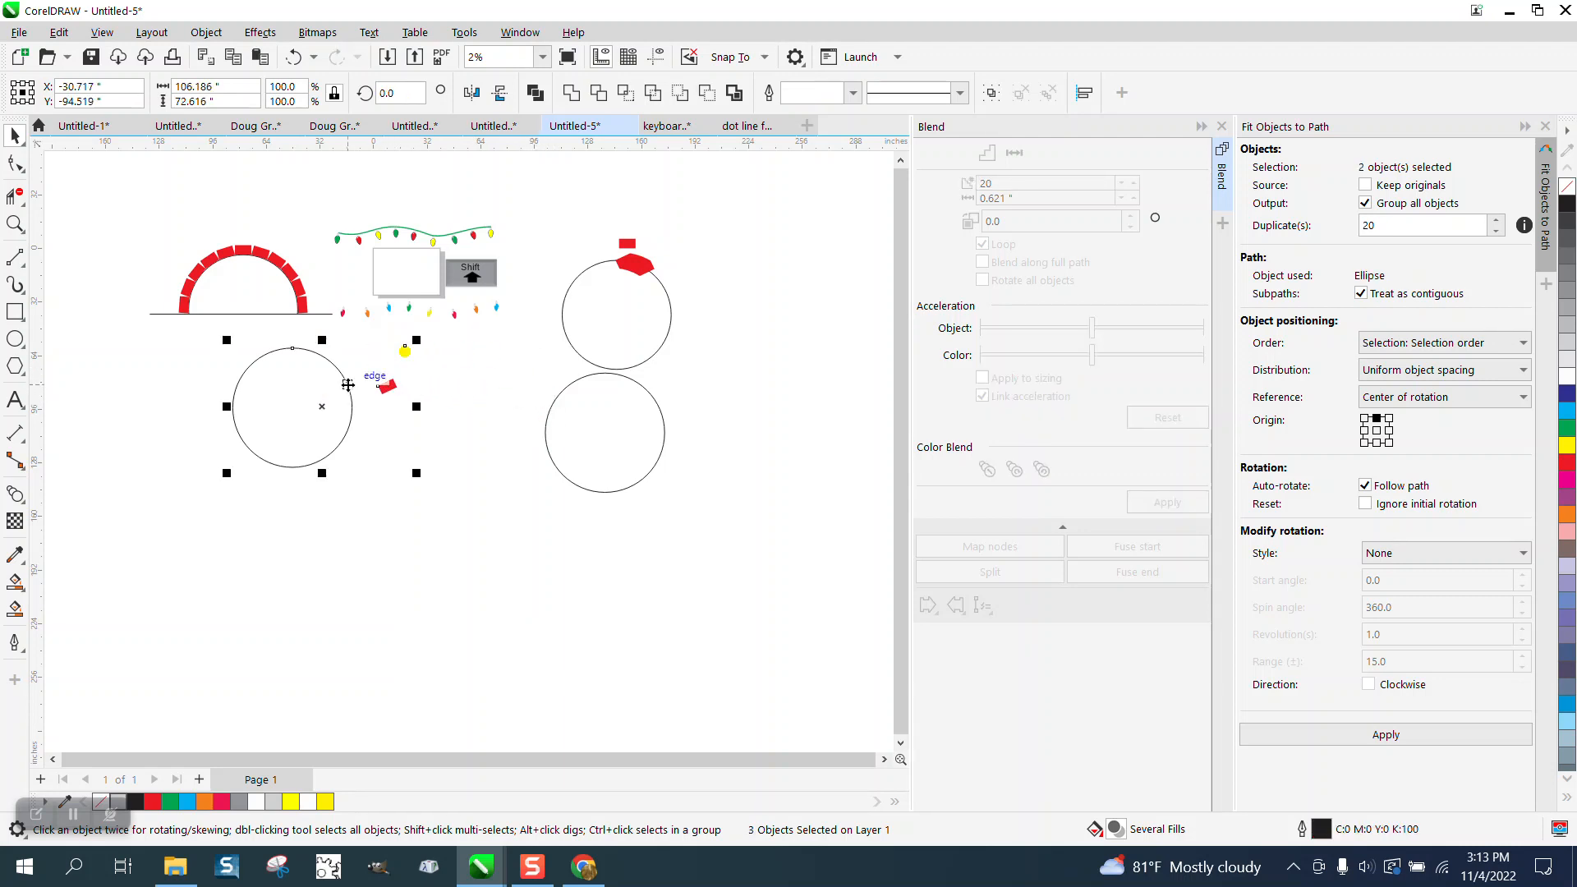
pyautogui.click(1365, 505)
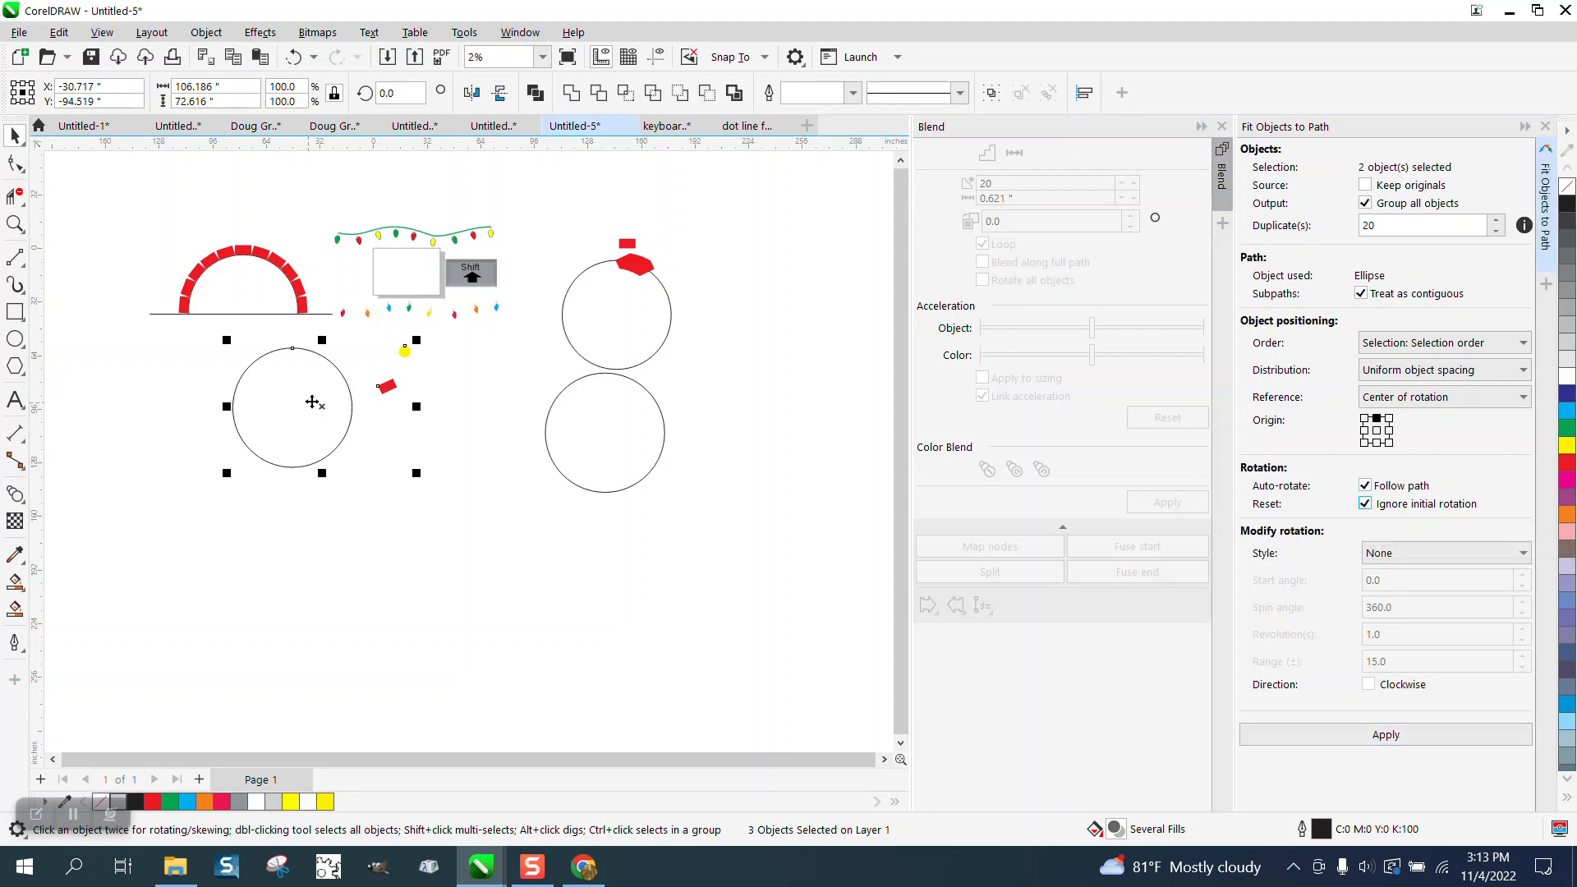
pyautogui.click(1371, 734)
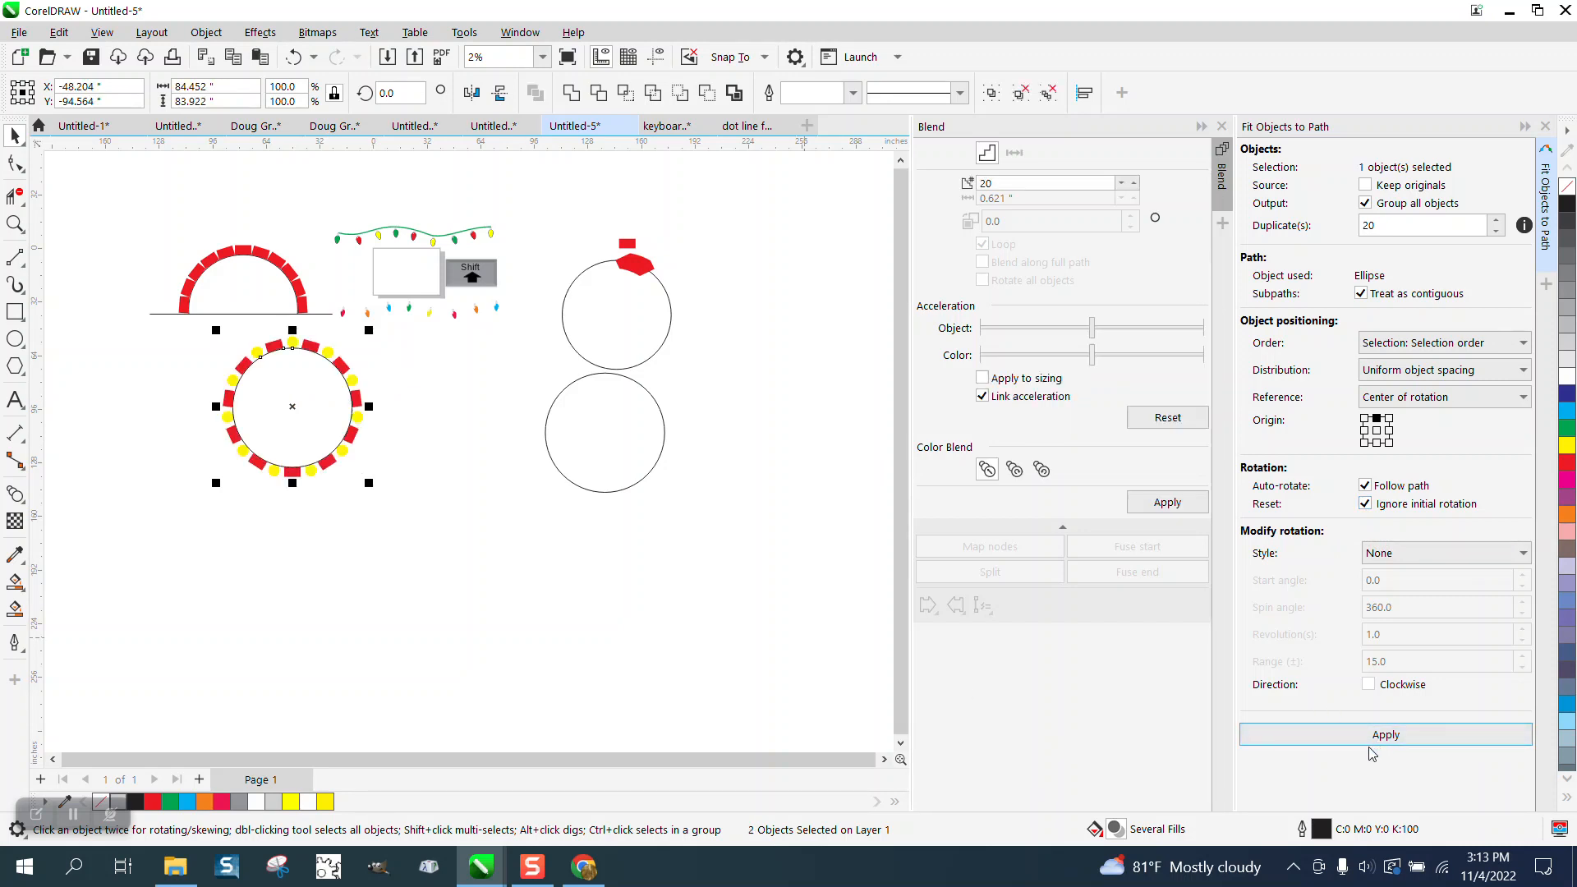
# Examine the alternating rectangles and yellow circles around the fitted ring and compare them with the arch and light strings.
pyautogui.click(17, 225)
pyautogui.moveTo(232, 331); pyautogui.dragTo(448, 468)
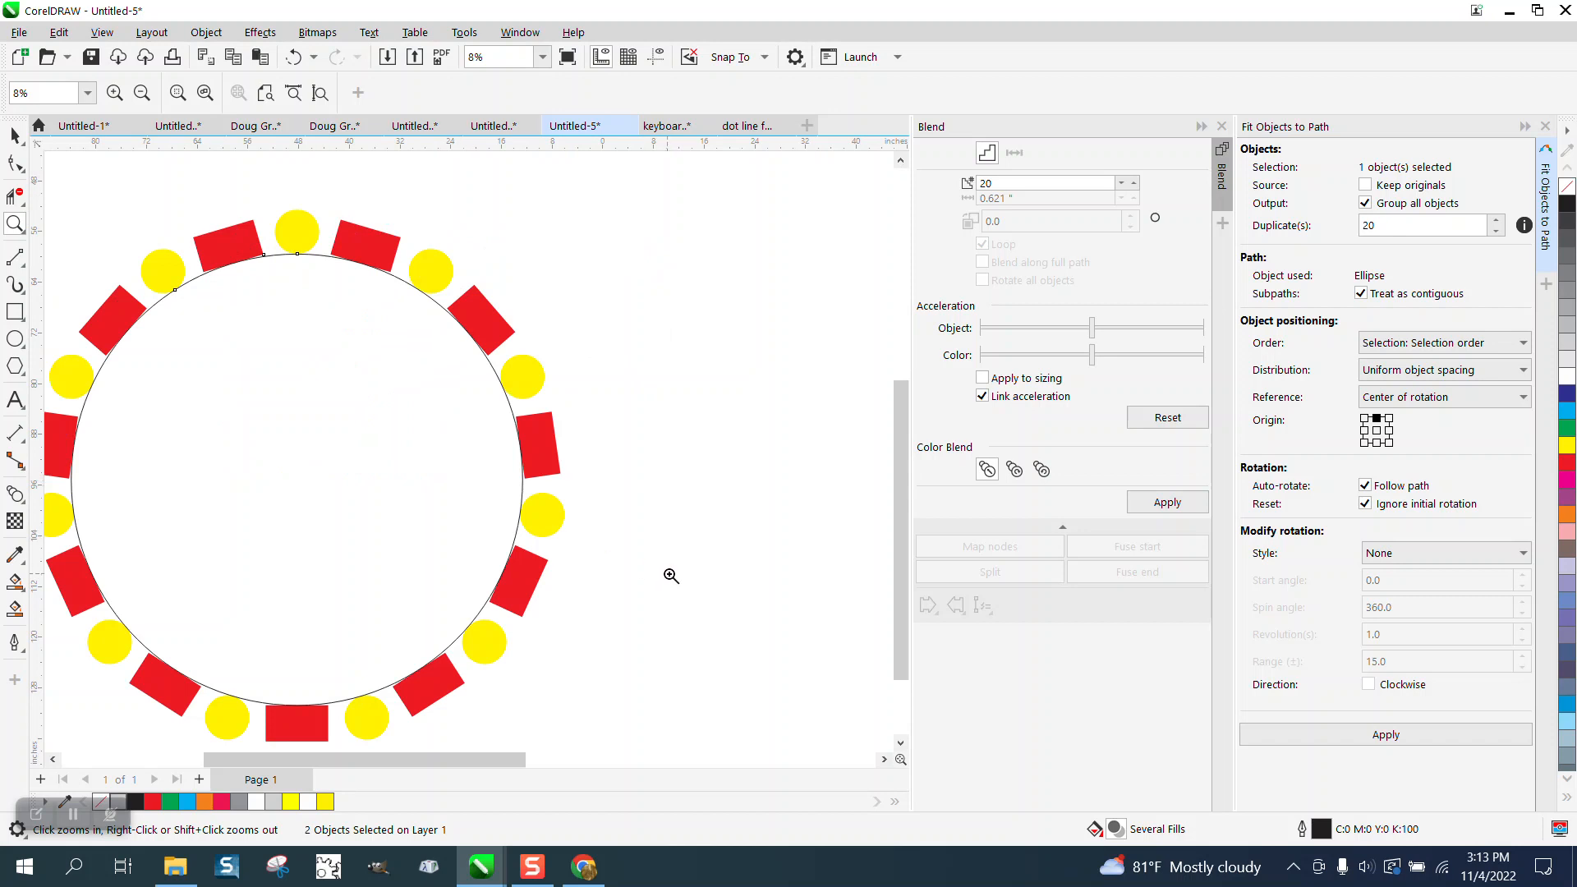
pyautogui.scroll(-3, 672, 546)
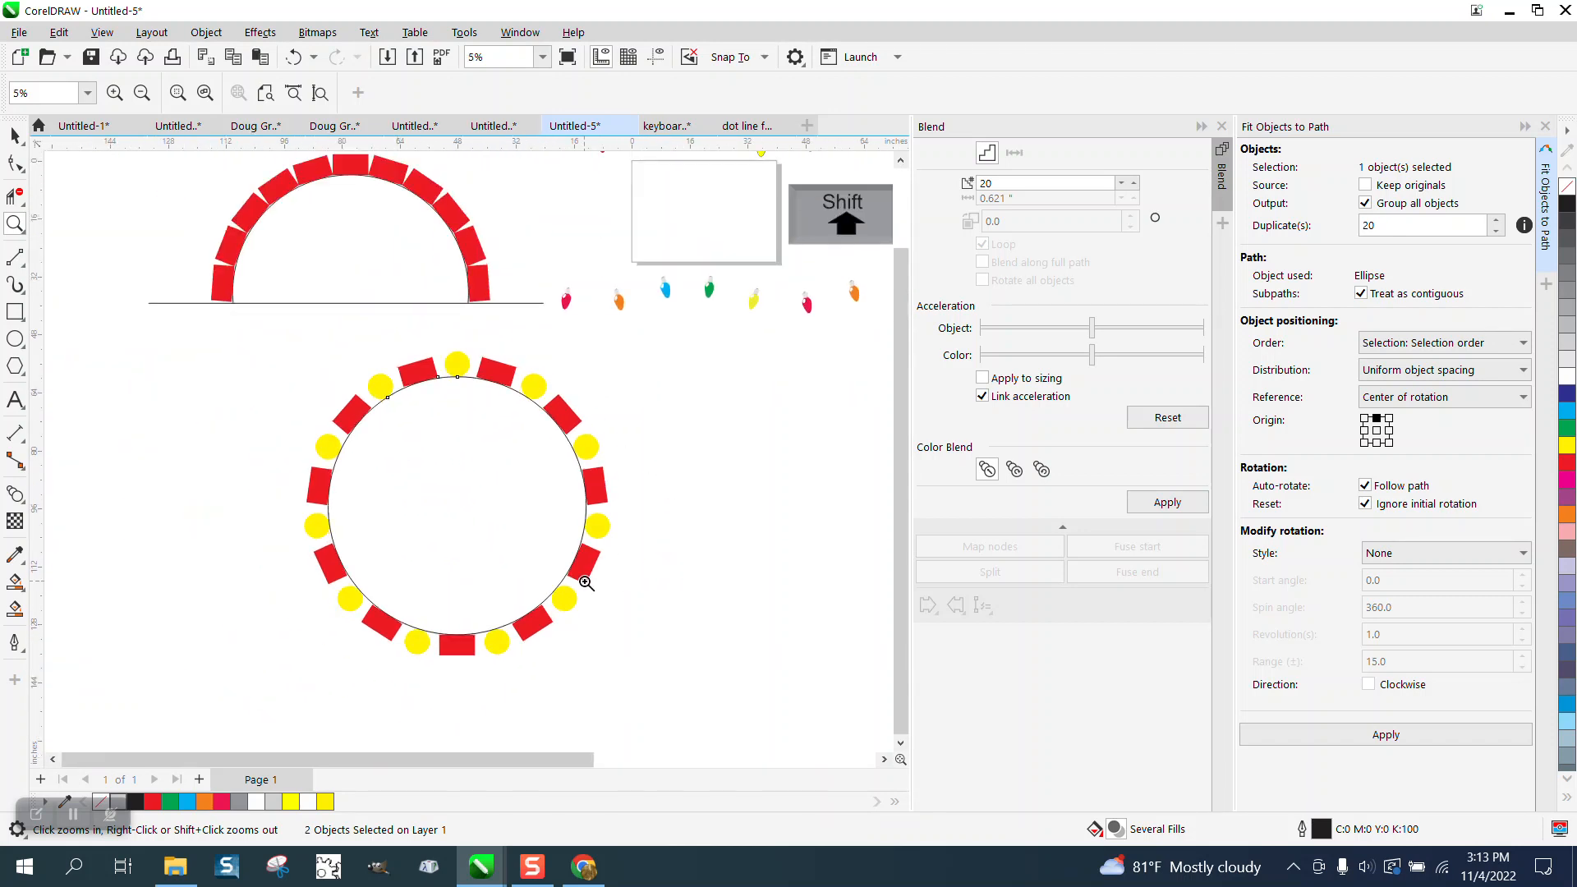
pyautogui.scroll(-2, 249, 516)
pyautogui.scroll(-1, 591, 514)
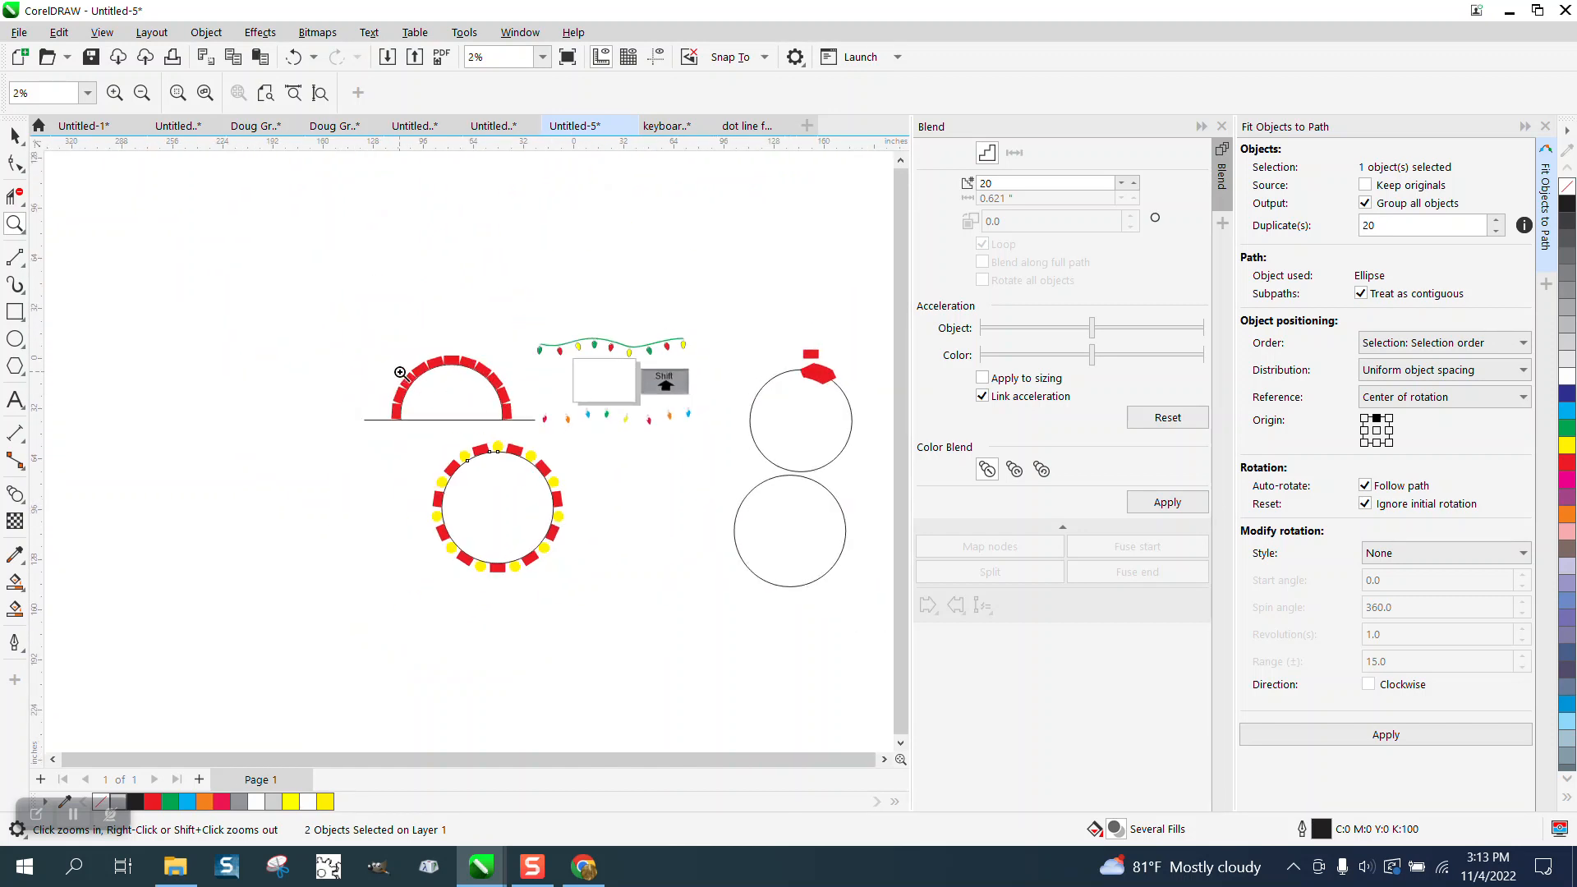
pyautogui.moveTo(370, 349); pyautogui.dragTo(633, 601)
pyautogui.scroll(-2, 458, 526)
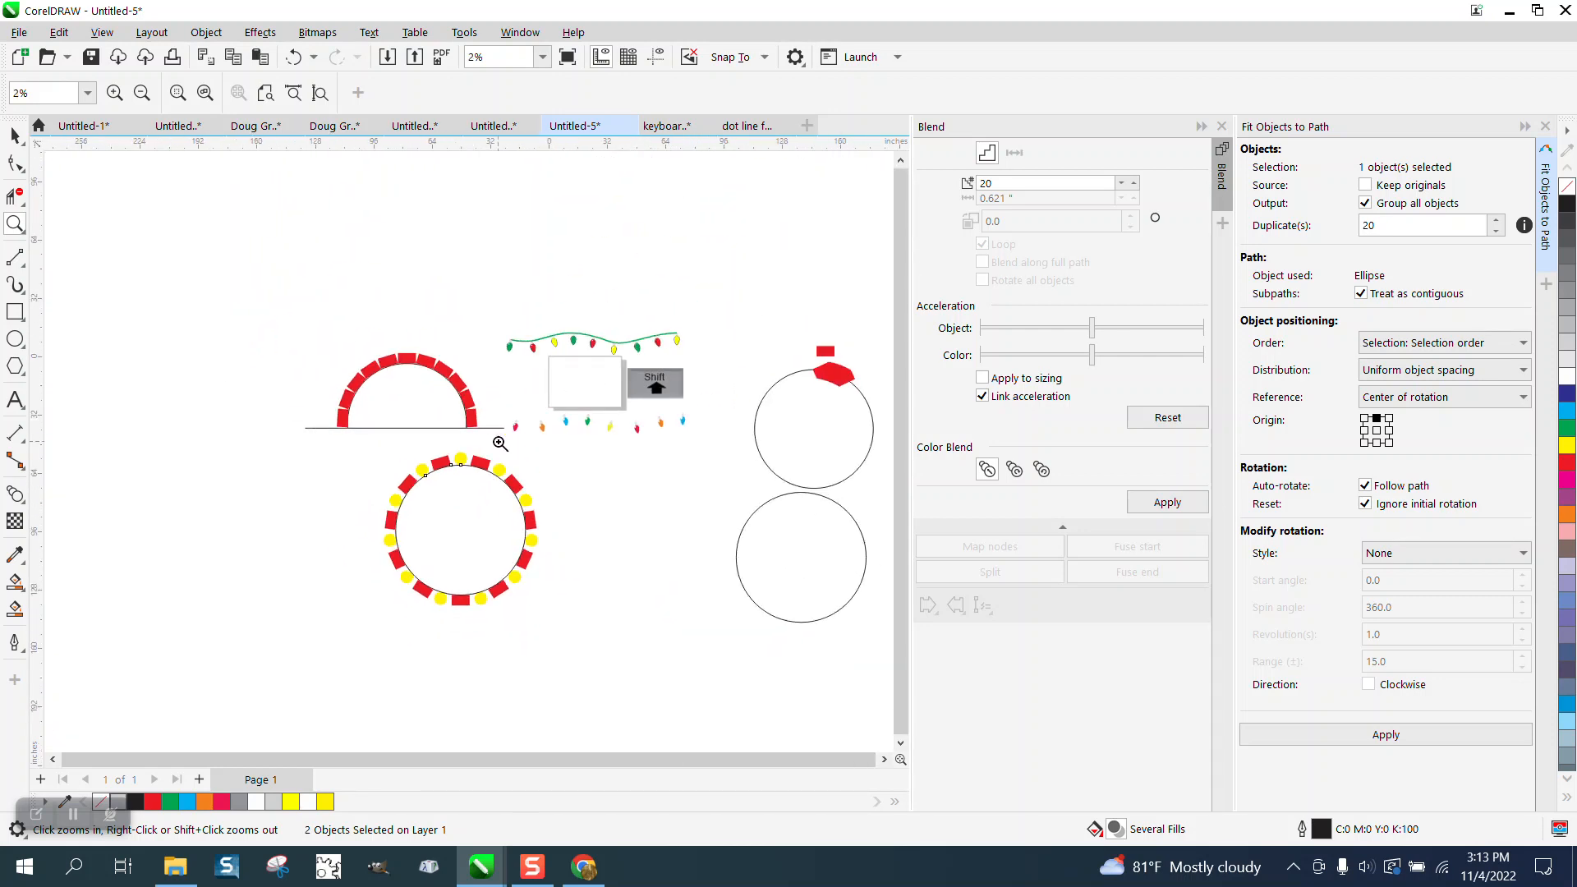
pyautogui.moveTo(494, 319); pyautogui.dragTo(704, 447)
pyautogui.scroll(-3, 493, 476)
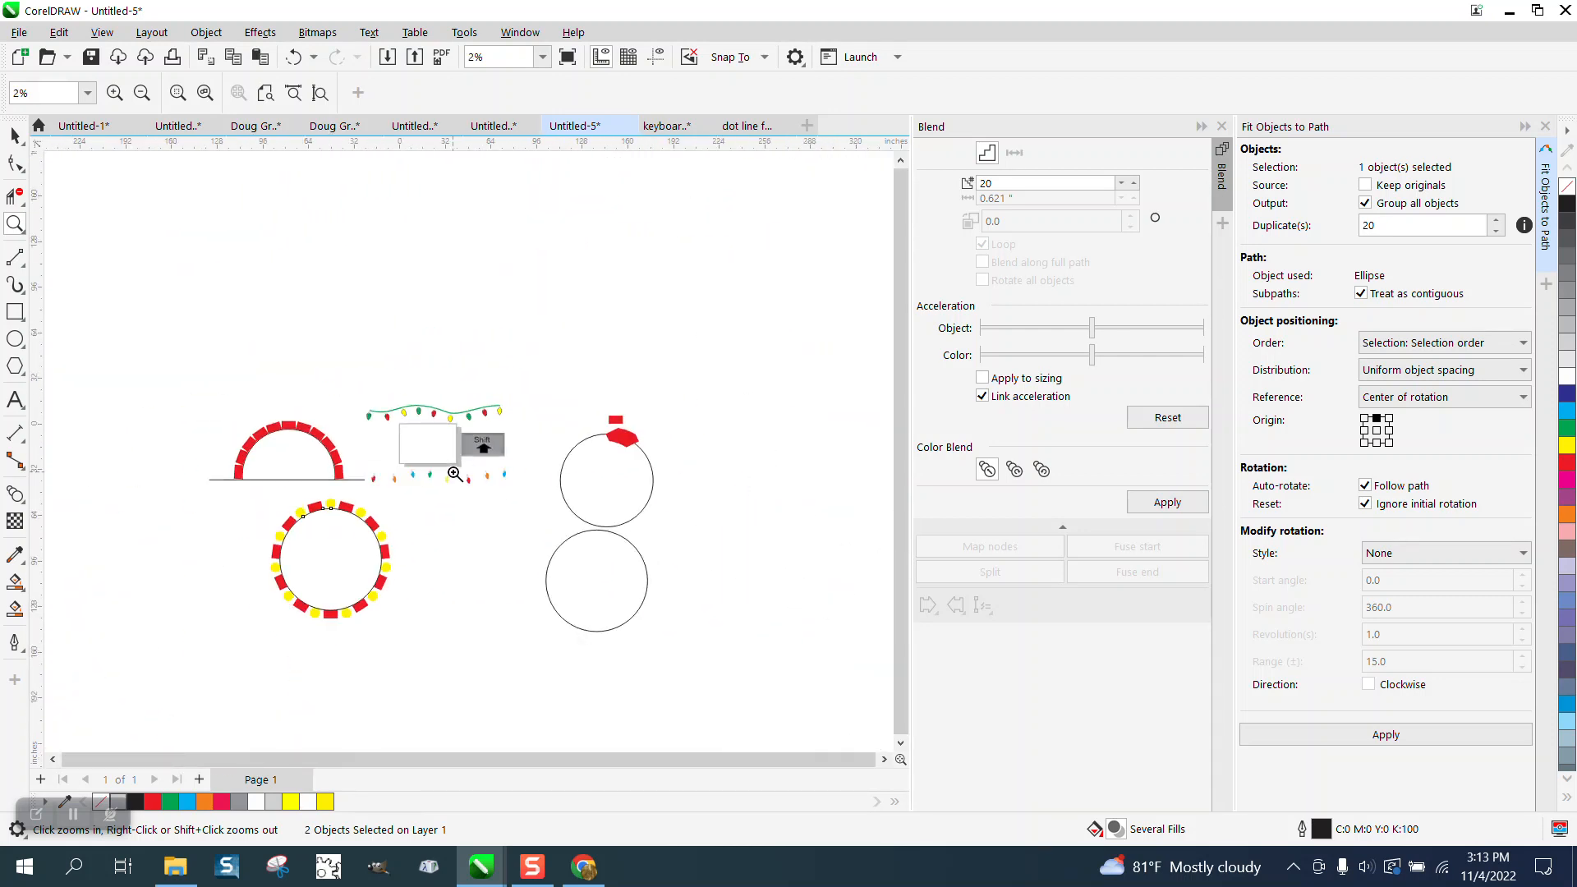
# Undo fitting the rectangle and yellow circle to the outline circle.
pyautogui.click(13, 136)
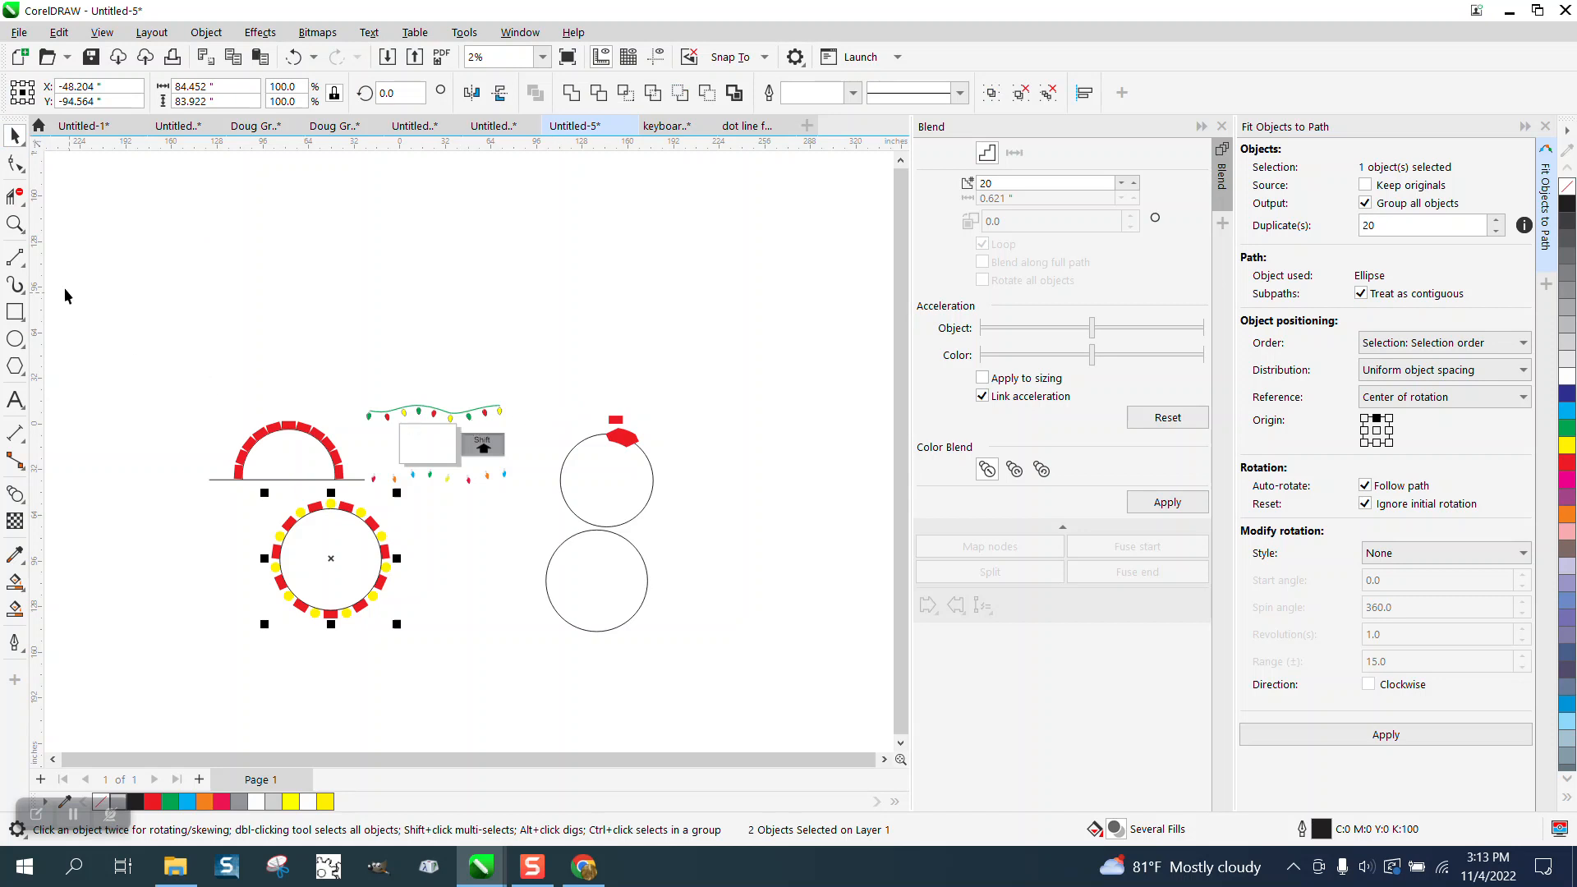
pyautogui.click(17, 226)
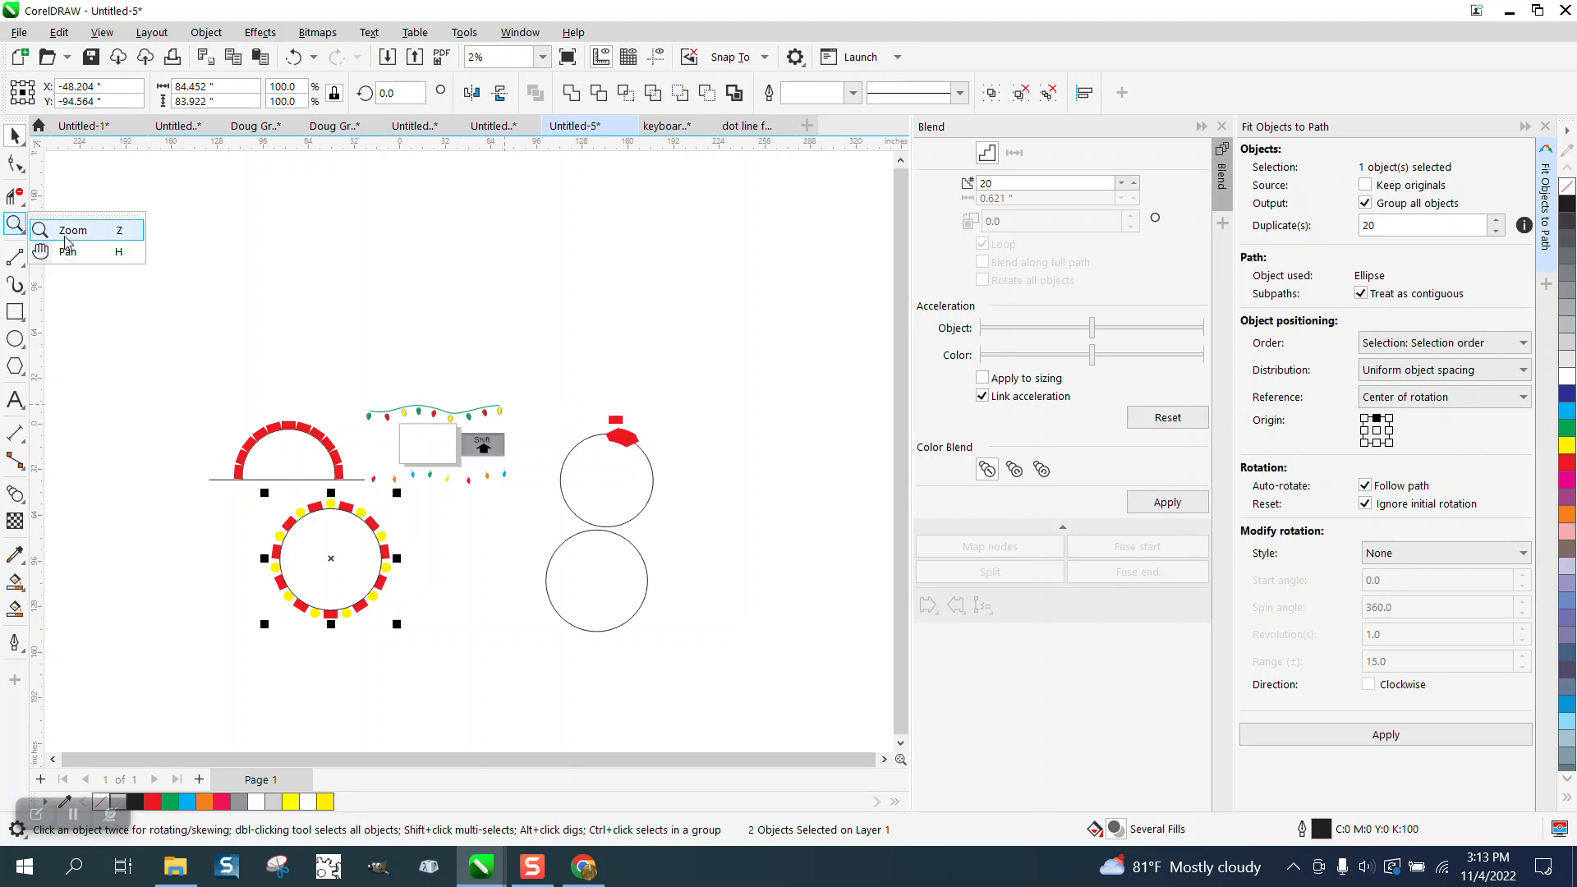
pyautogui.click(294, 57)
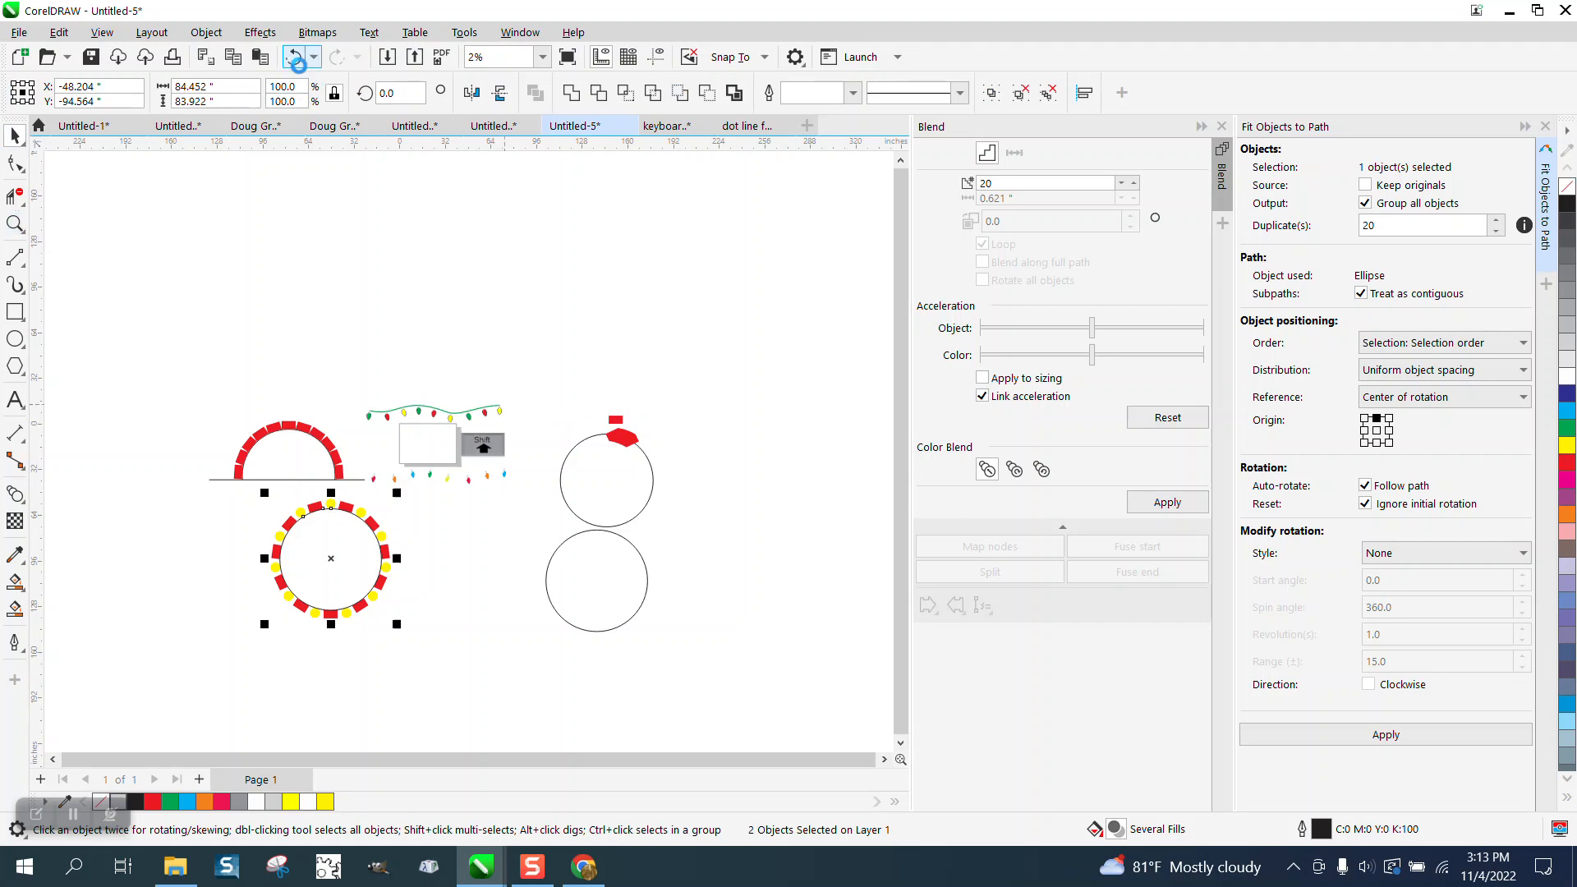
pyautogui.moveTo(467, 488); pyautogui.dragTo(403, 562)
# Fit the rectangle and yellow circle to the circle below the arch with 20 duplicates, Follow path on and Ignore initial rotation off.
pyautogui.click(14, 223)
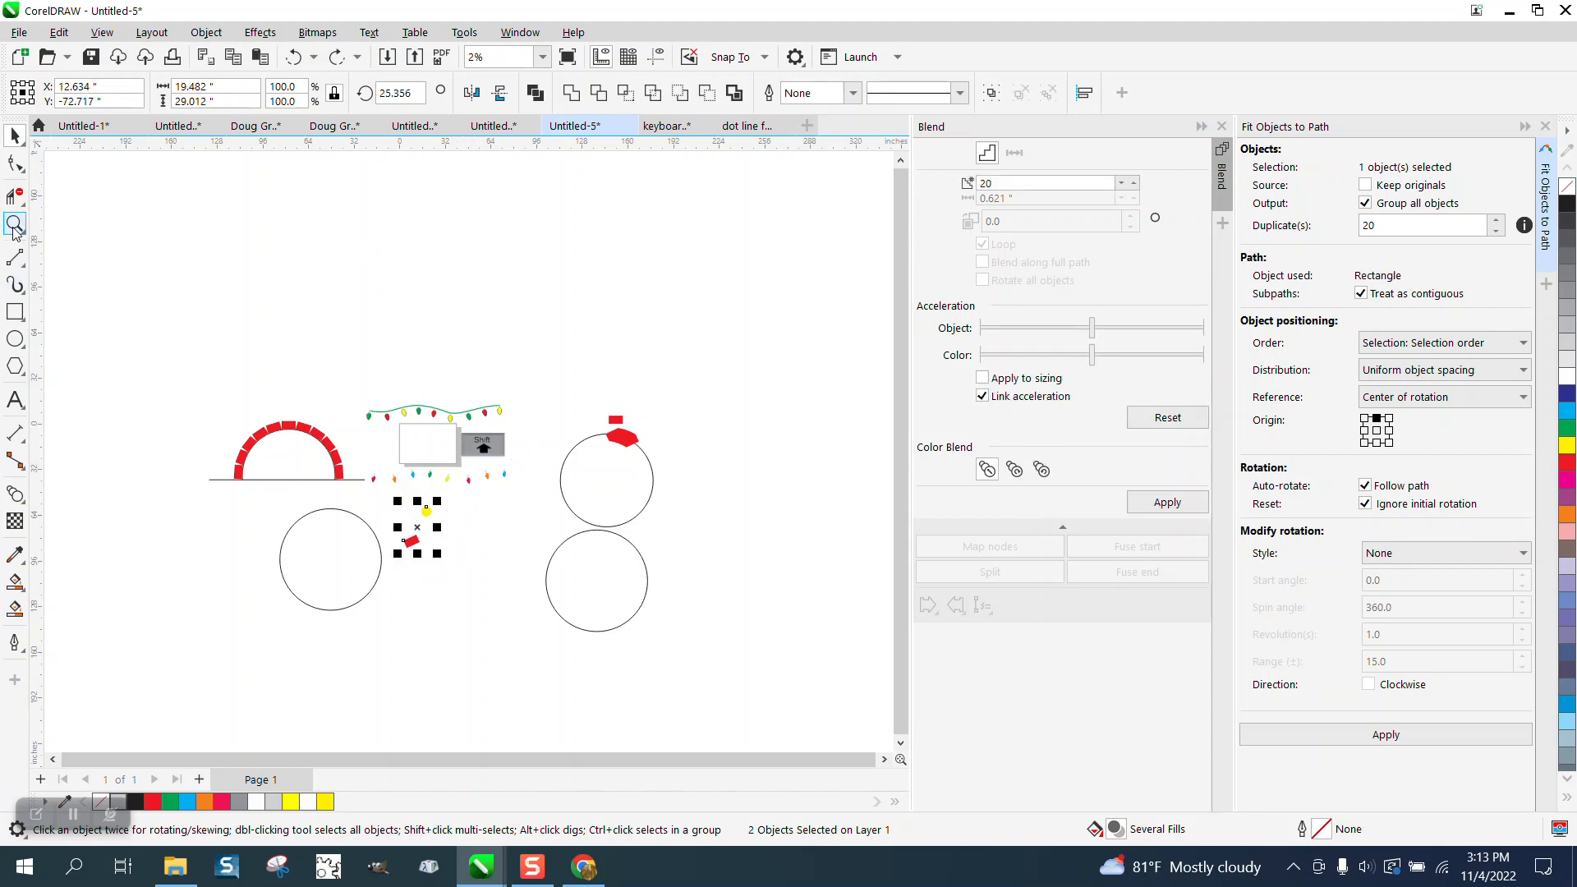
pyautogui.moveTo(283, 411); pyautogui.dragTo(665, 665)
pyautogui.click(15, 136)
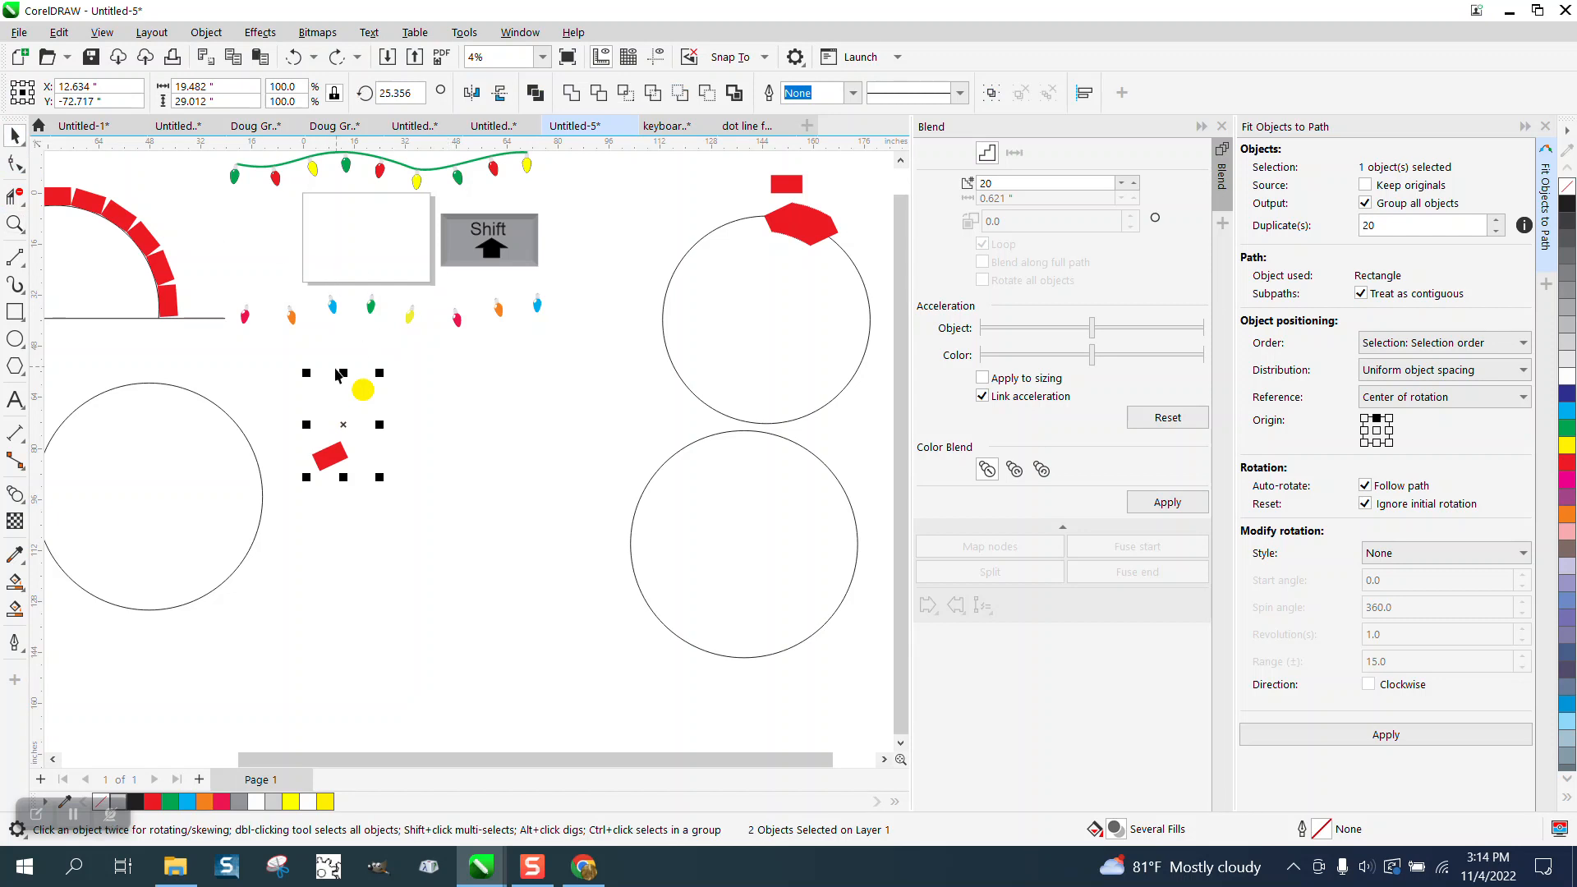
pyautogui.keyDown('shift'); pyautogui.click(243, 440); pyautogui.keyUp('shift')
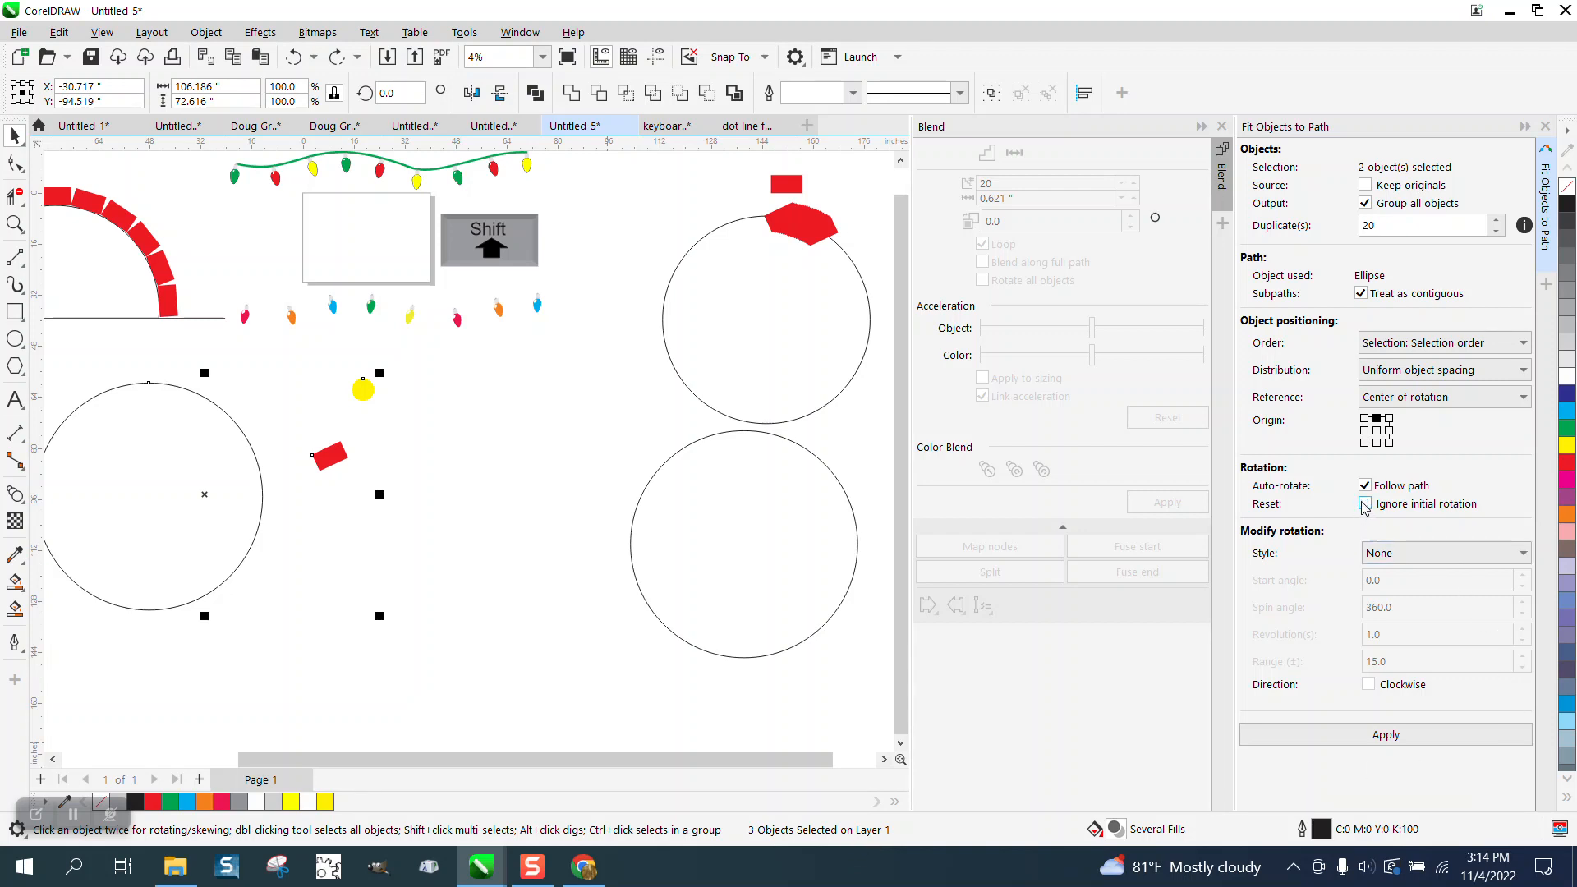
pyautogui.click(1377, 737)
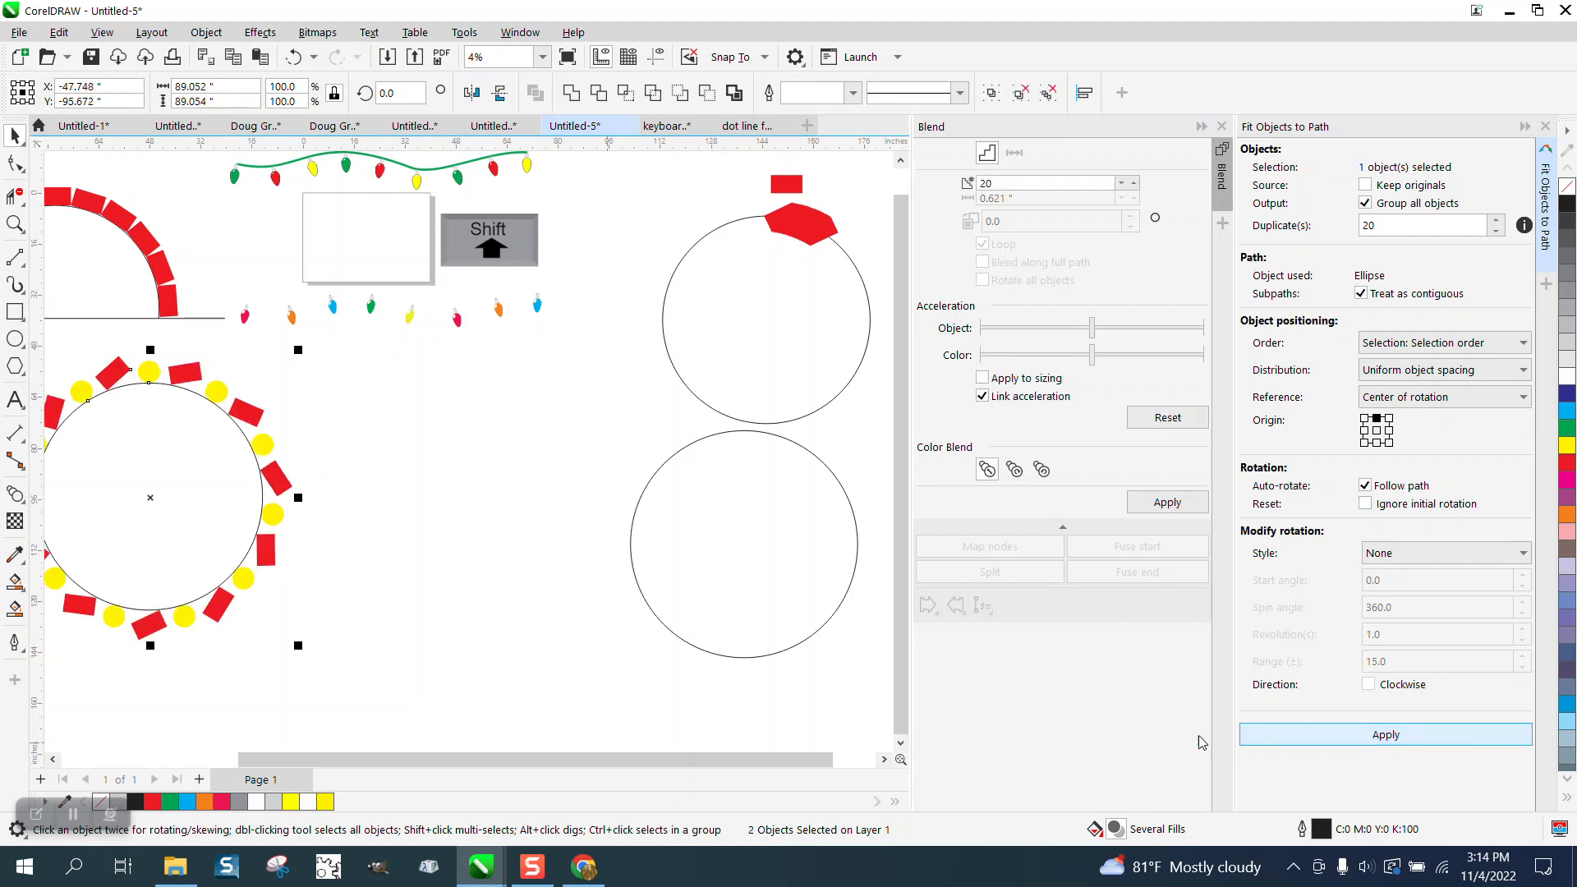
pyautogui.click(524, 545)
pyautogui.scroll(-1, 577, 549)
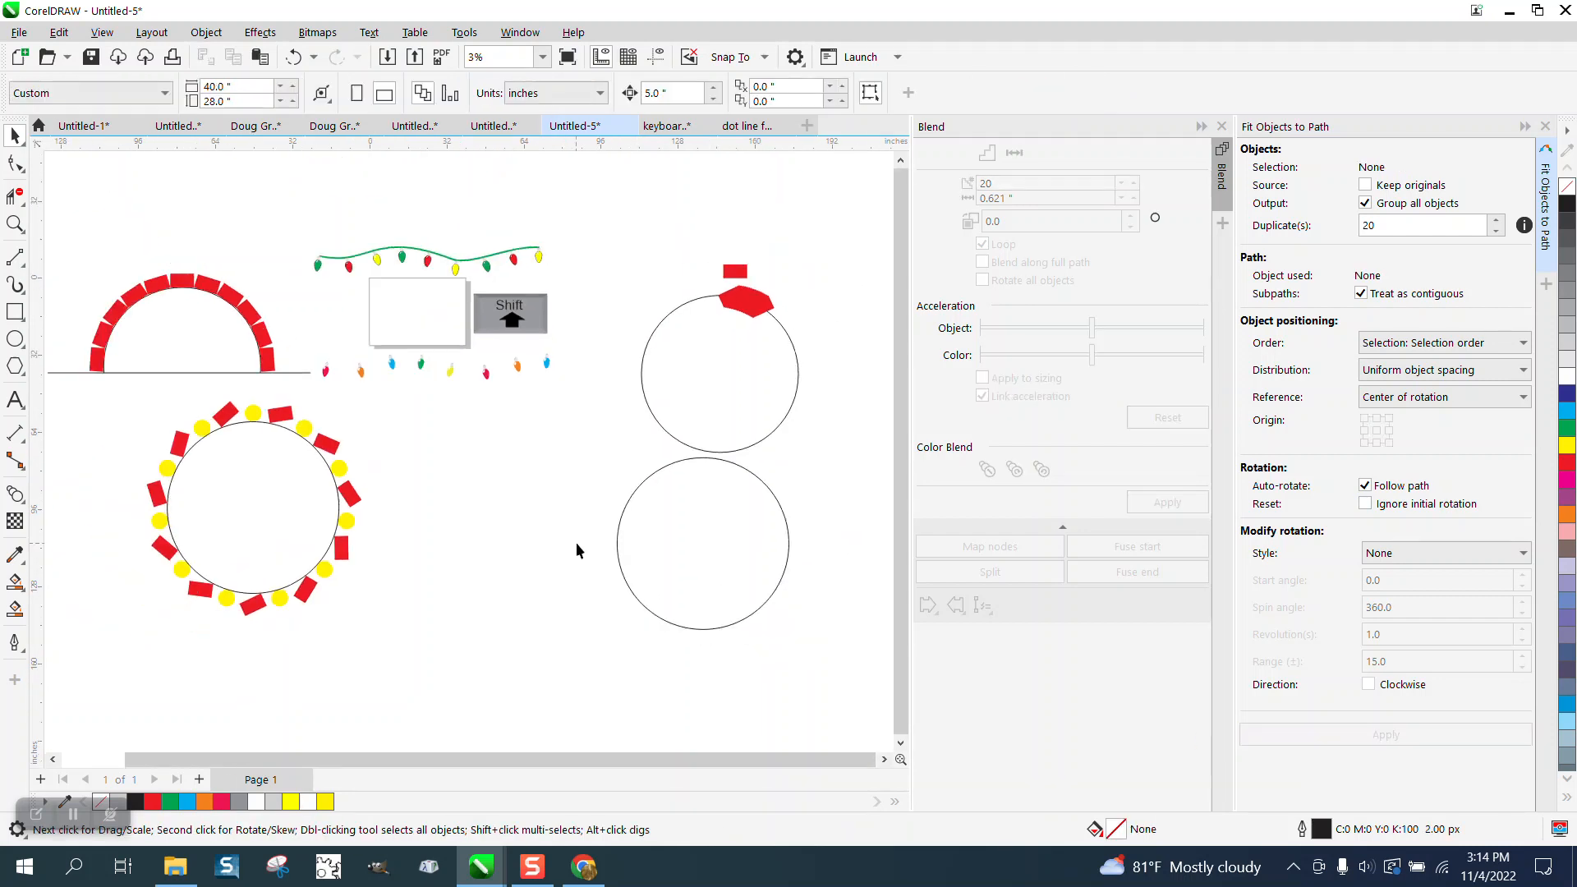